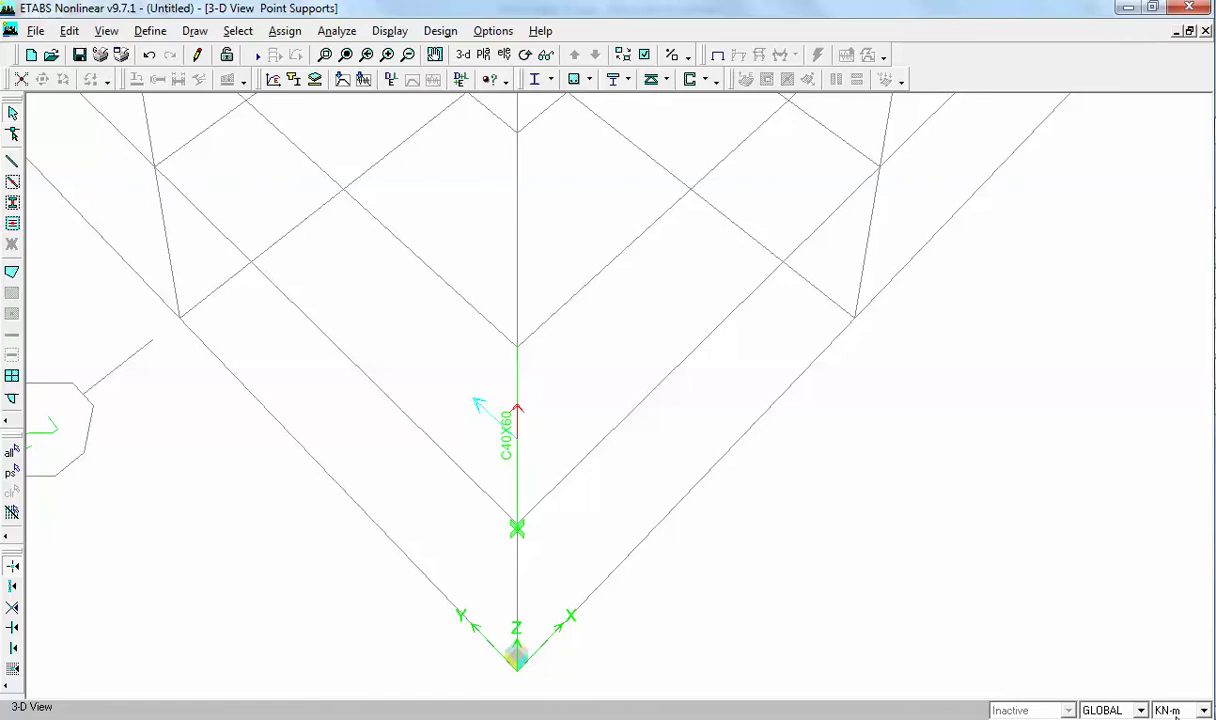
# Step: Start a new model without saving the current one or initializing from an existing .edb file
pyautogui.click(30, 54)
pyautogui.click(650, 460)
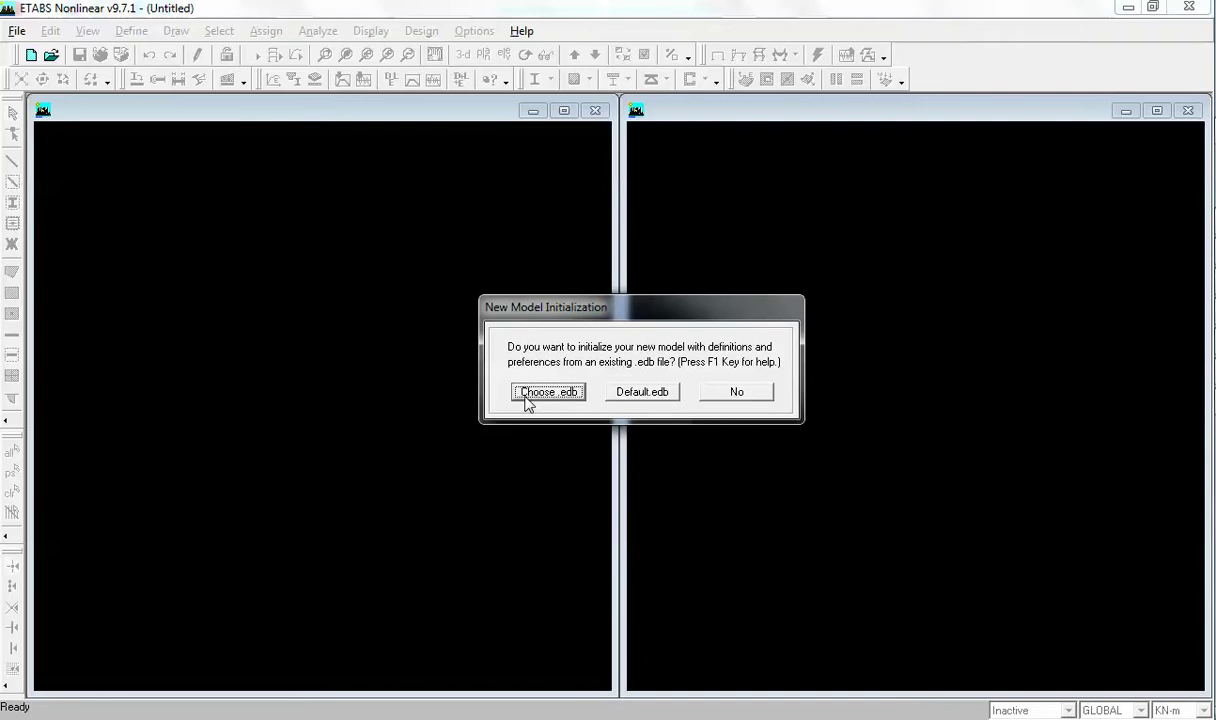
pyautogui.click(745, 392)
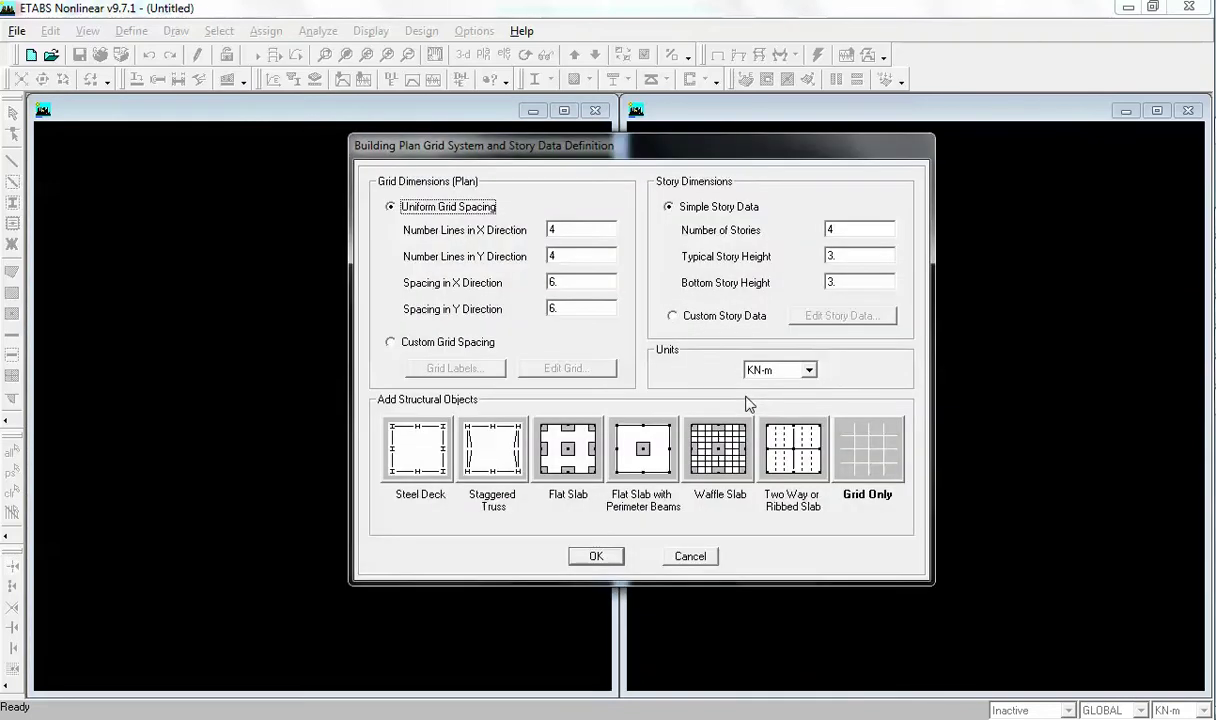
# Step: Check the frame drawing in VI DU TUAN 3X.pptx and set the uniform grid to 6 X lines, 1 Y line and 4 m X spacing
pyautogui.click(575, 229)
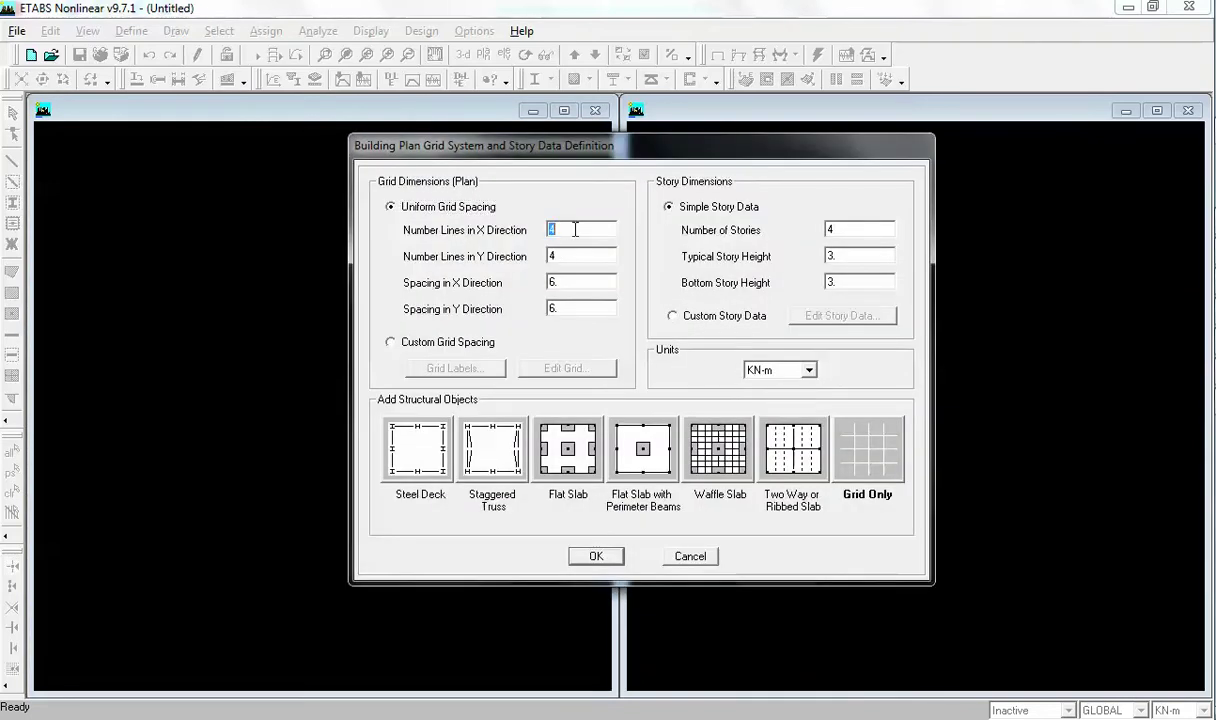
pyautogui.write('61')
pyautogui.press('Tab')
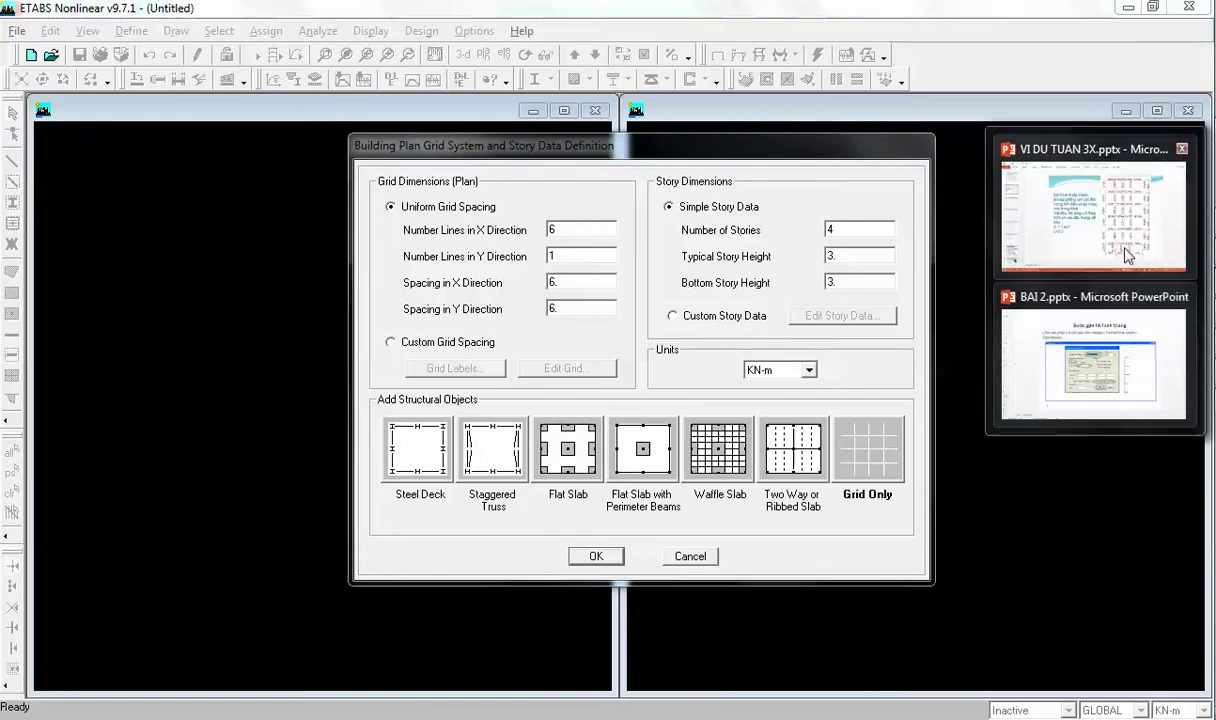
pyautogui.click(1128, 255)
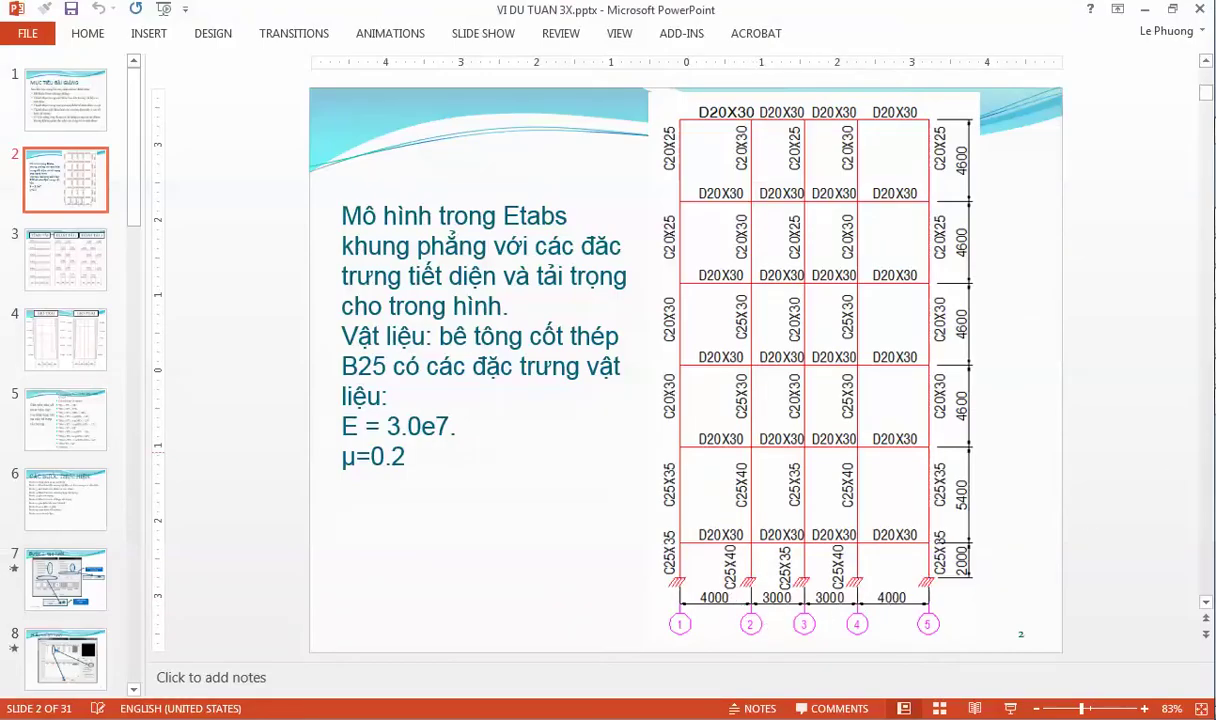
pyautogui.hotkey('alt', 'Tab')
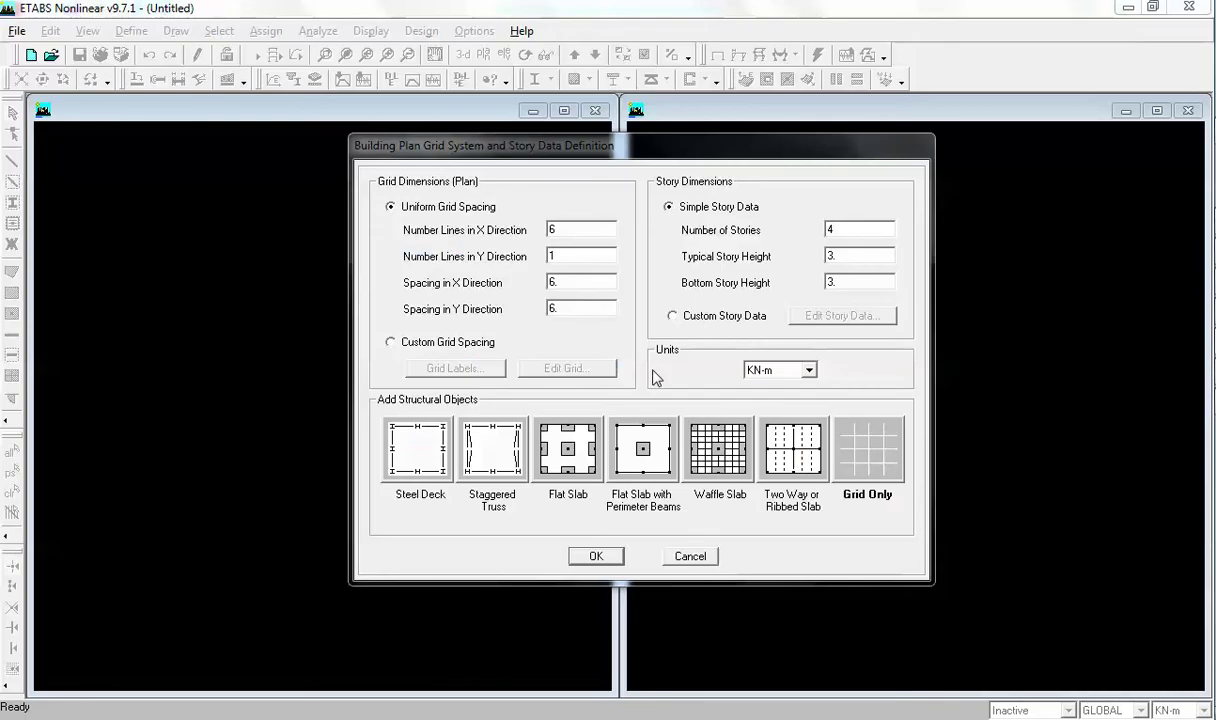
pyautogui.doubleClick(582, 282)
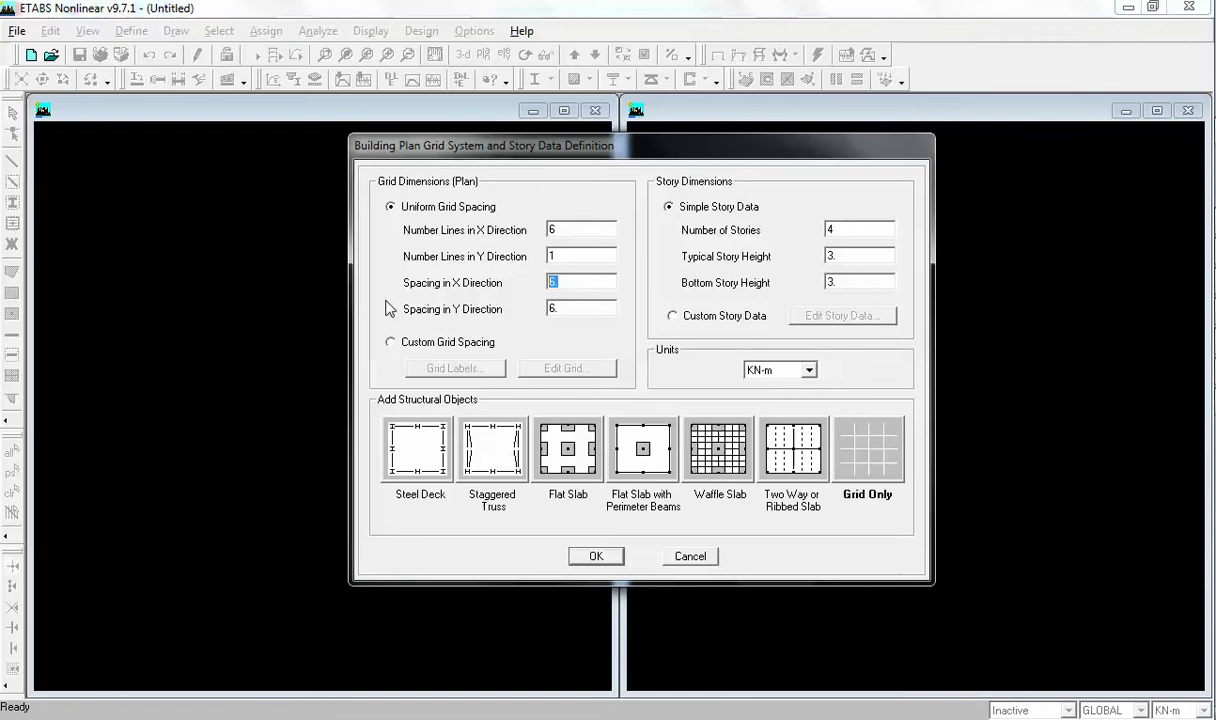
pyautogui.write('4')
pyautogui.click(446, 344)
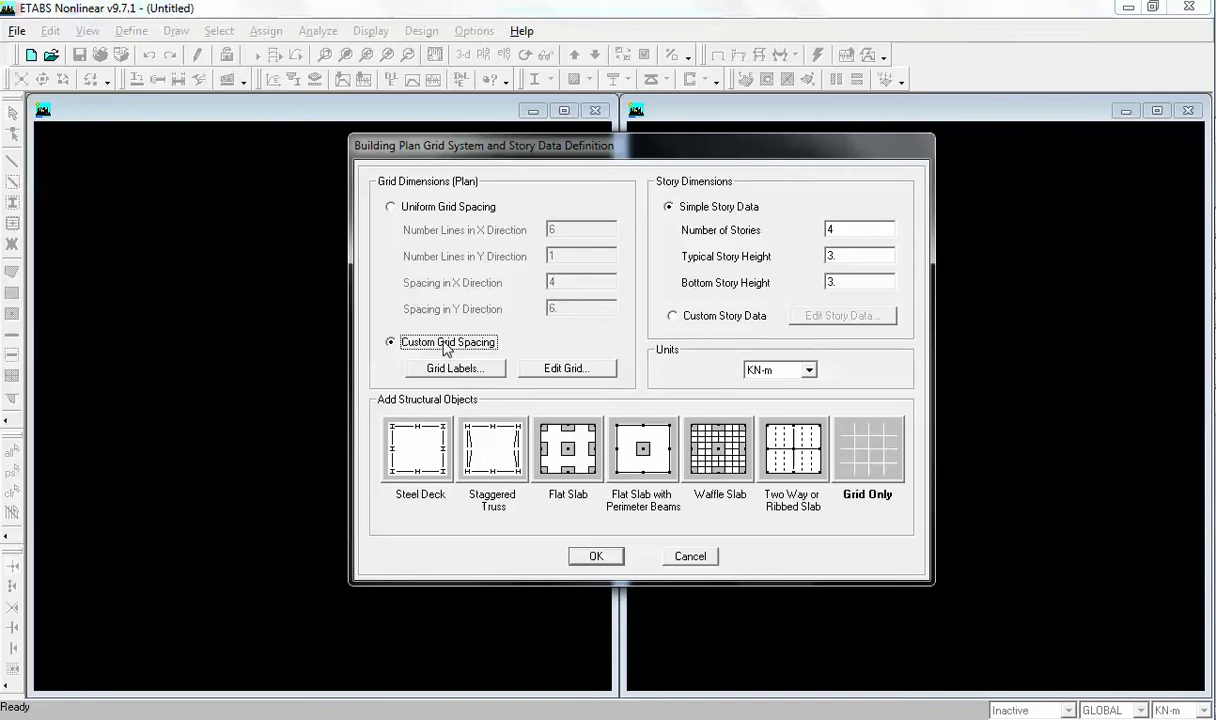
pyautogui.click(565, 372)
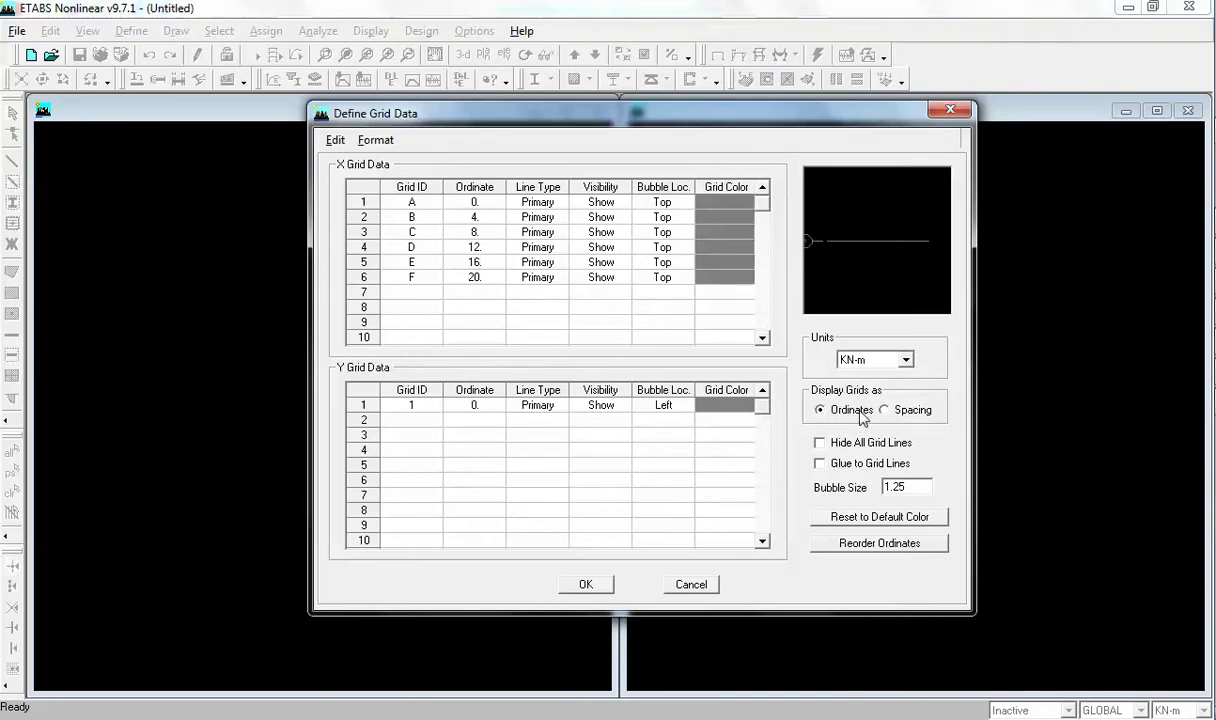
pyautogui.click(897, 412)
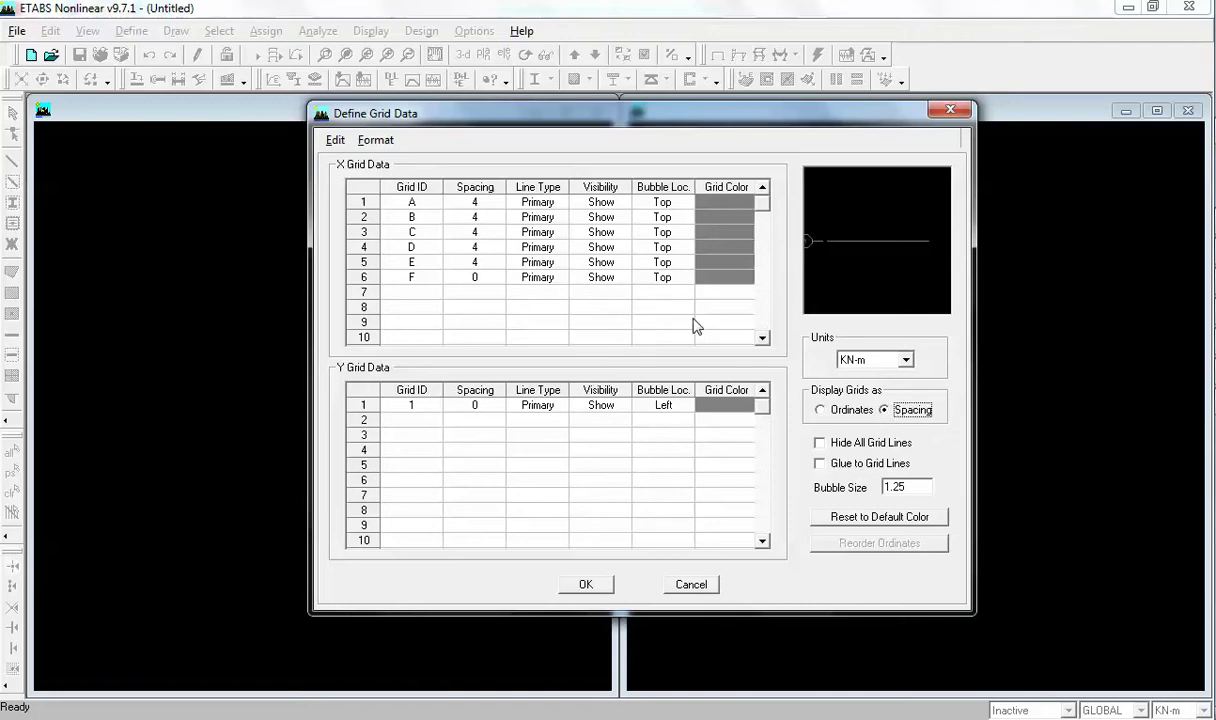
pyautogui.click(691, 584)
# Step: Return the plan grid to uniform spacing and set the number of lines in the X direction to 5
pyautogui.click(420, 206)
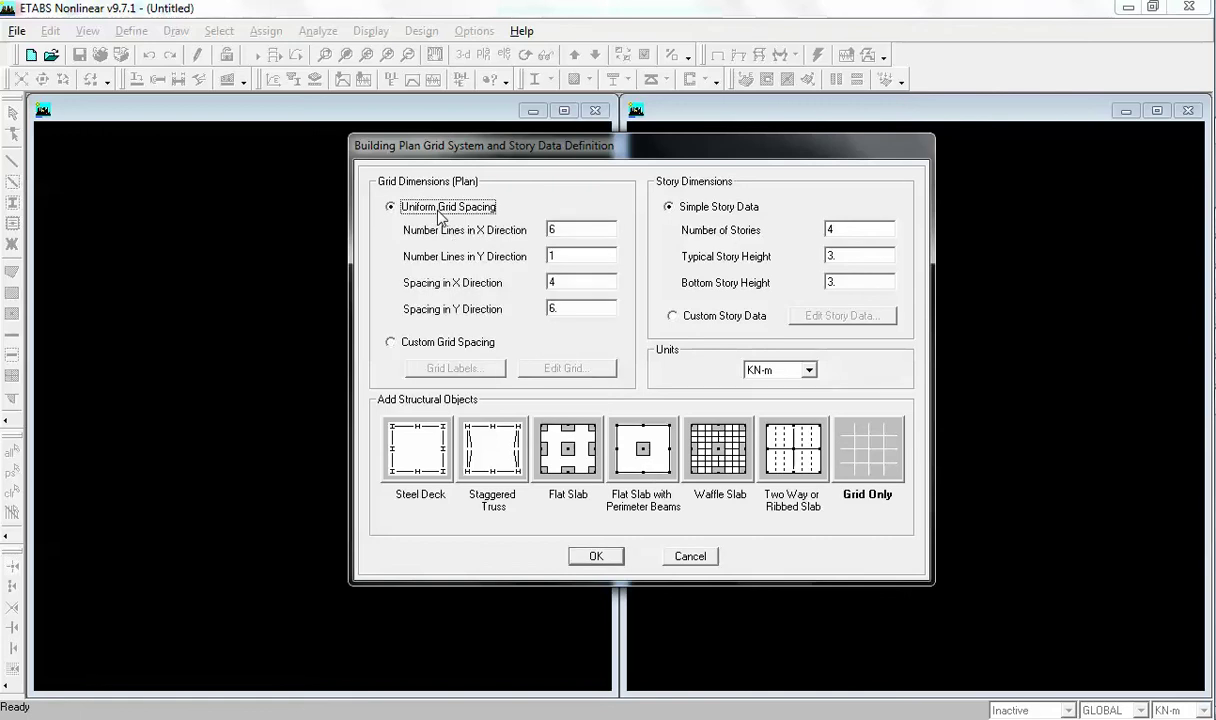
pyautogui.doubleClick(566, 231)
pyautogui.write('5')
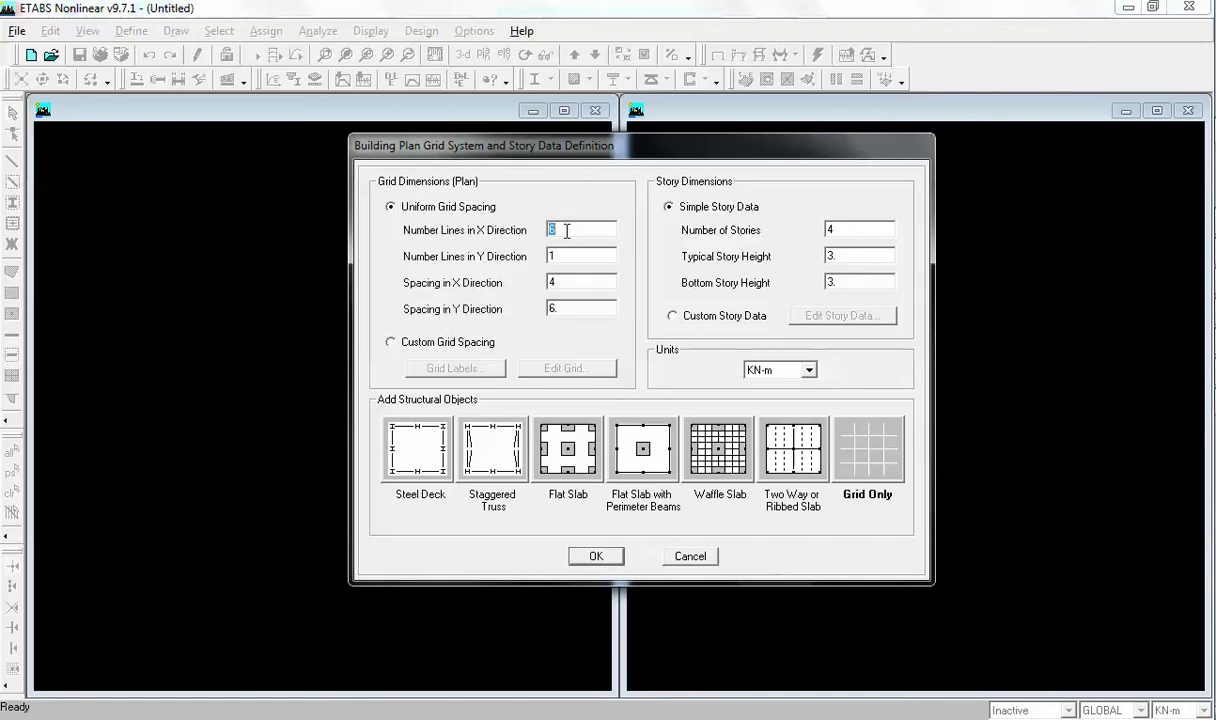
# Step: Switch to custom grid spacing and set the X spacing of grids B and C to 3 m
pyautogui.click(448, 341)
pyautogui.click(566, 367)
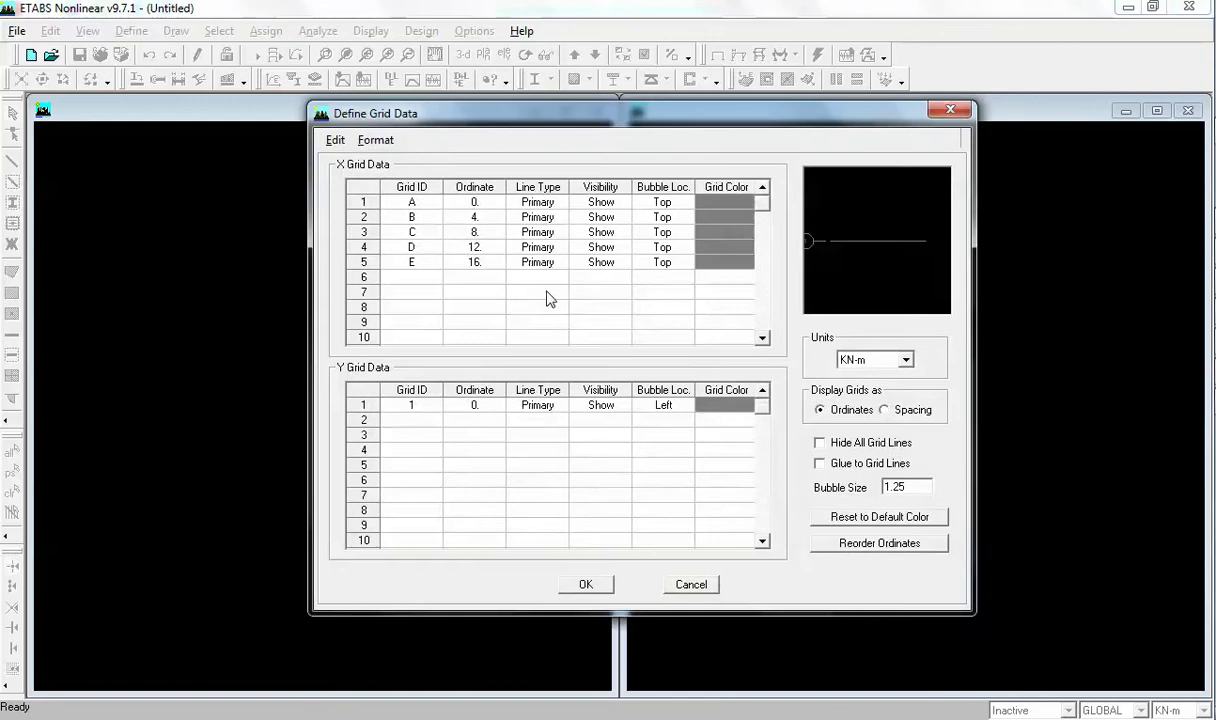
pyautogui.click(884, 409)
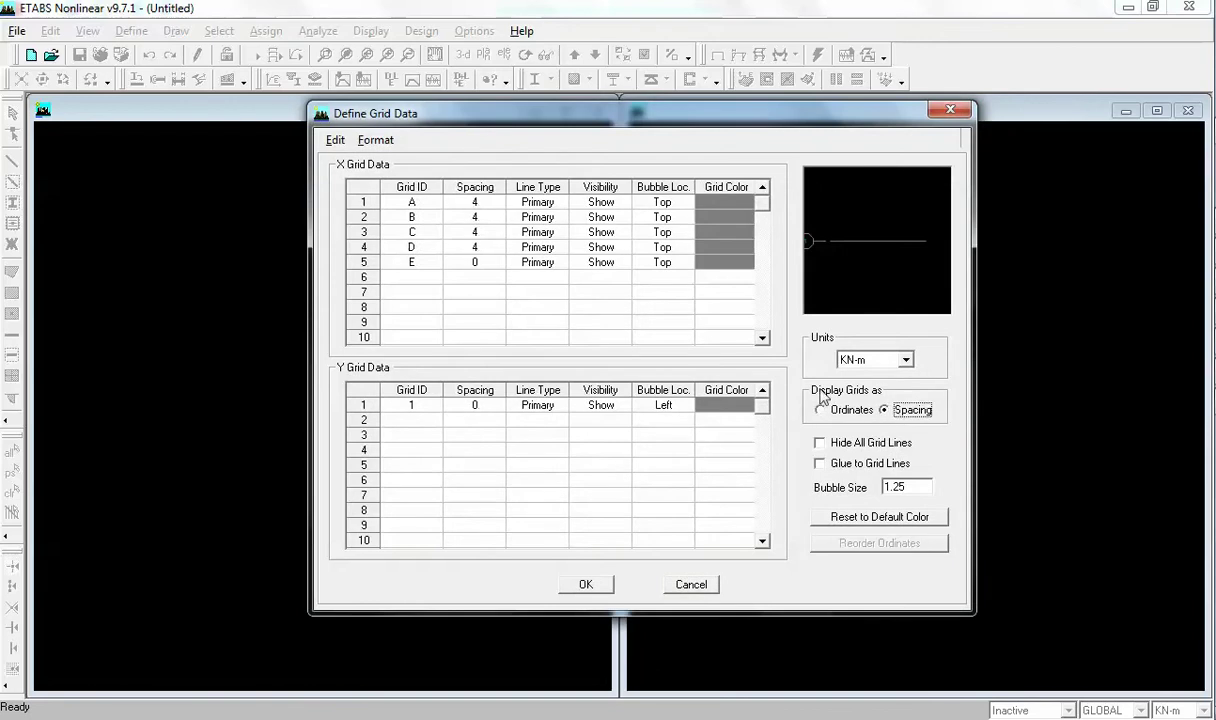
pyautogui.write('3')
pyautogui.click(480, 232)
pyautogui.write('3')
pyautogui.click(493, 250)
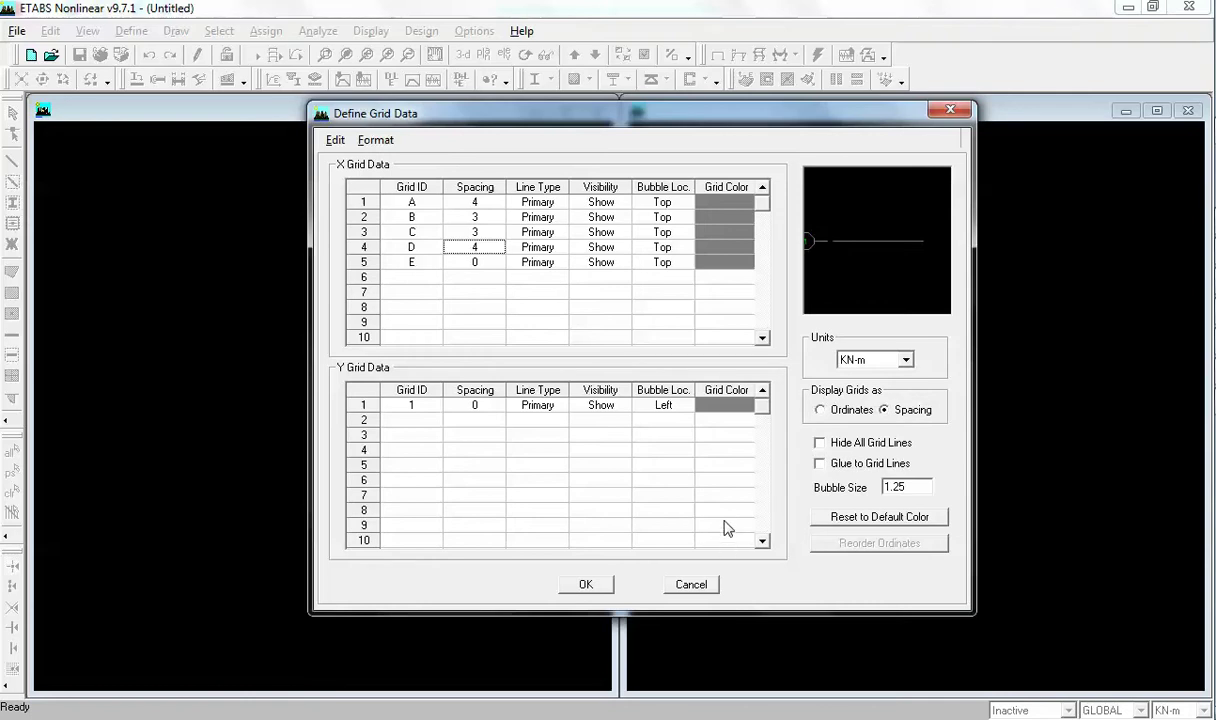
pyautogui.click(590, 584)
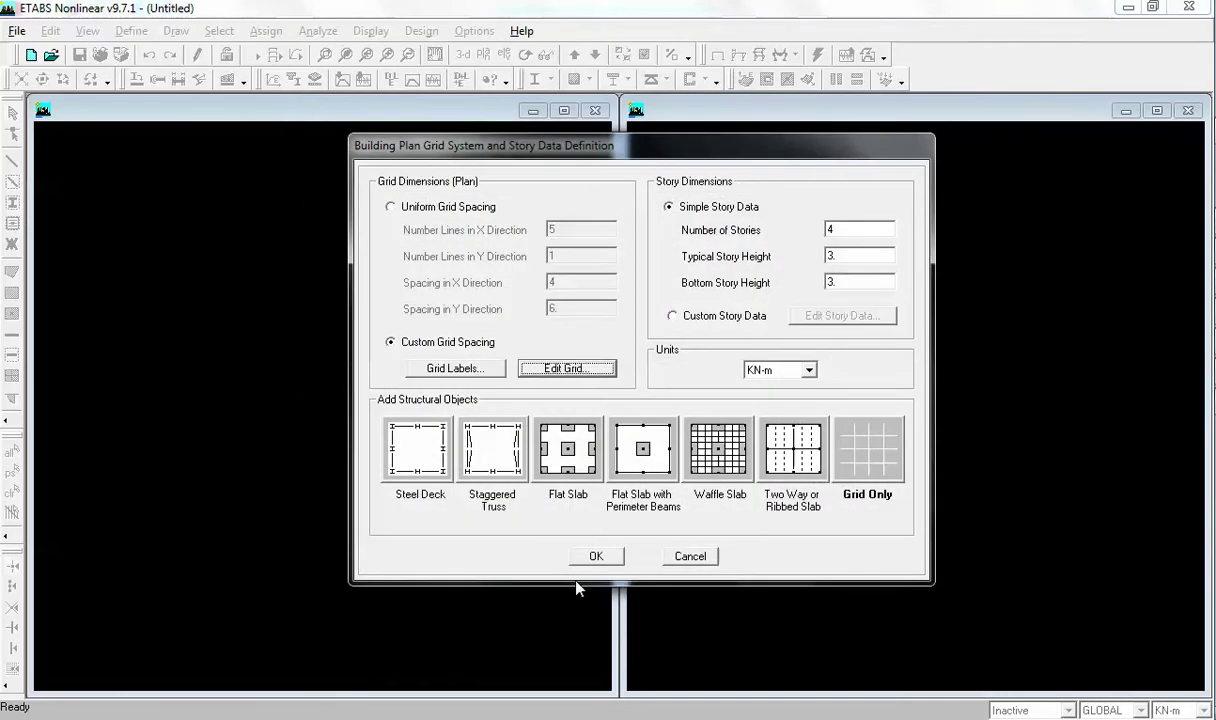
# Step: Define 6 stories with a typical story height of 4.6 m and a bottom story height of 2 m
pyautogui.doubleClick(855, 229)
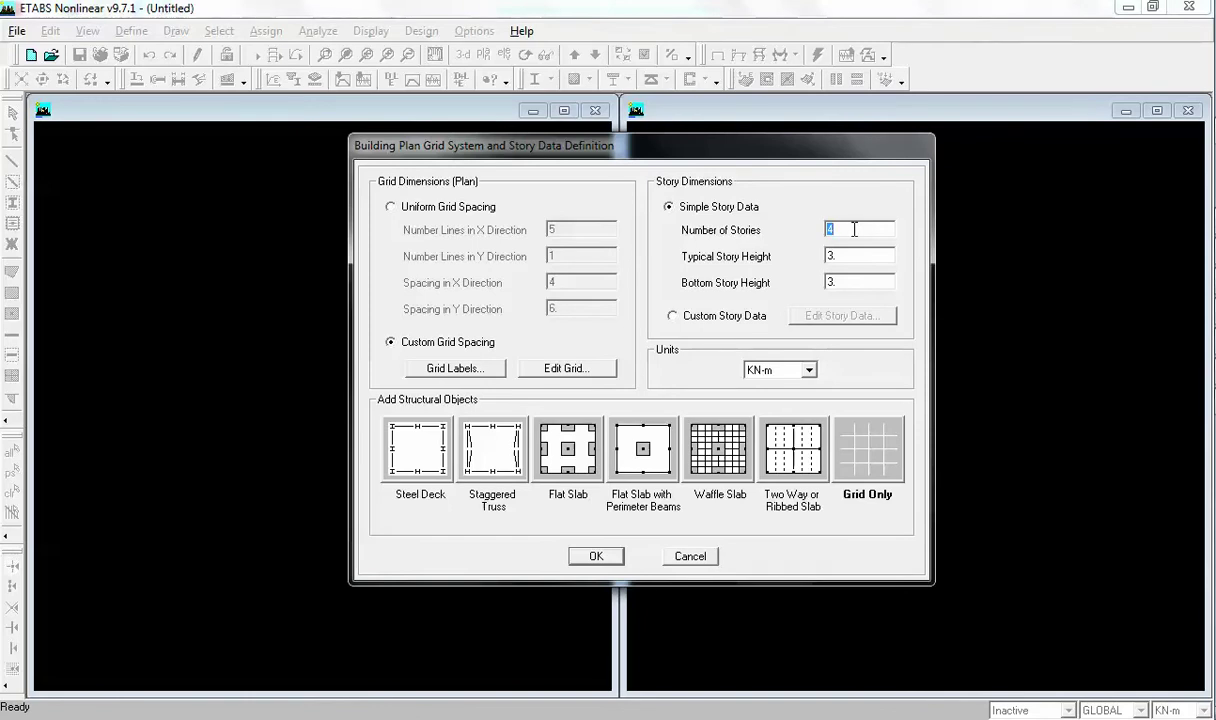
pyautogui.write('6')
pyautogui.press('Tab')
pyautogui.press('Tab')
pyautogui.click(1214, 290)
pyautogui.click(1172, 266)
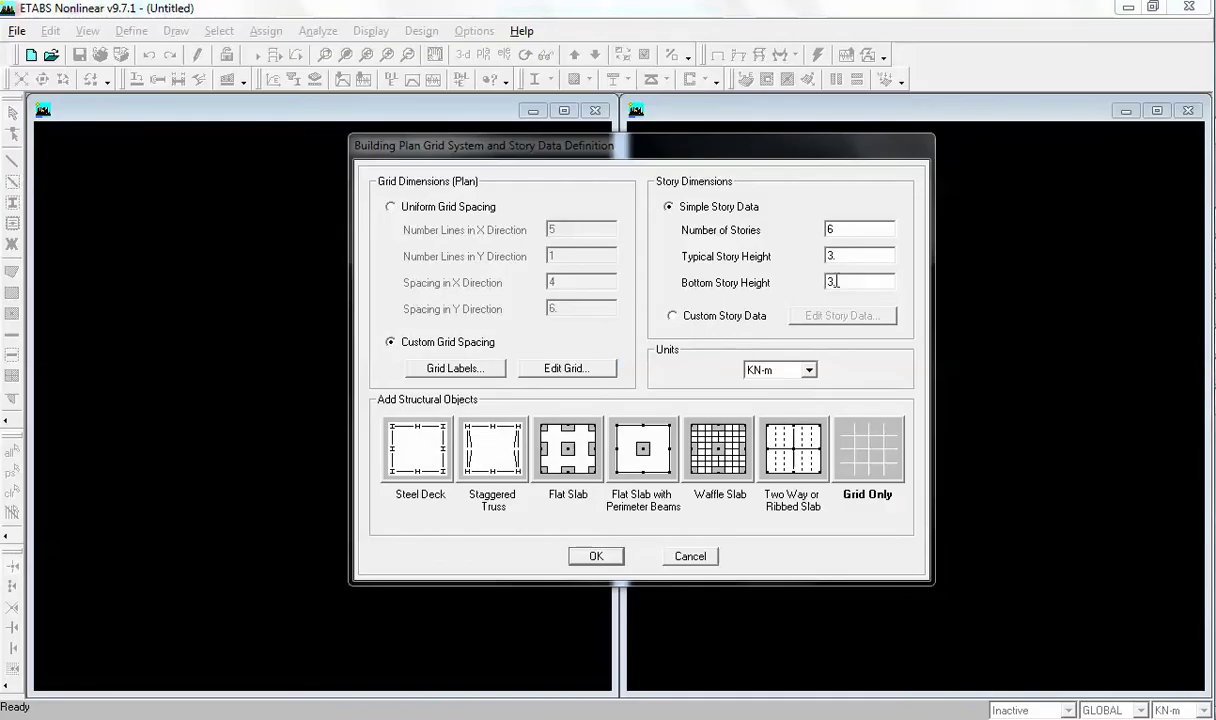
pyautogui.doubleClick(830, 283)
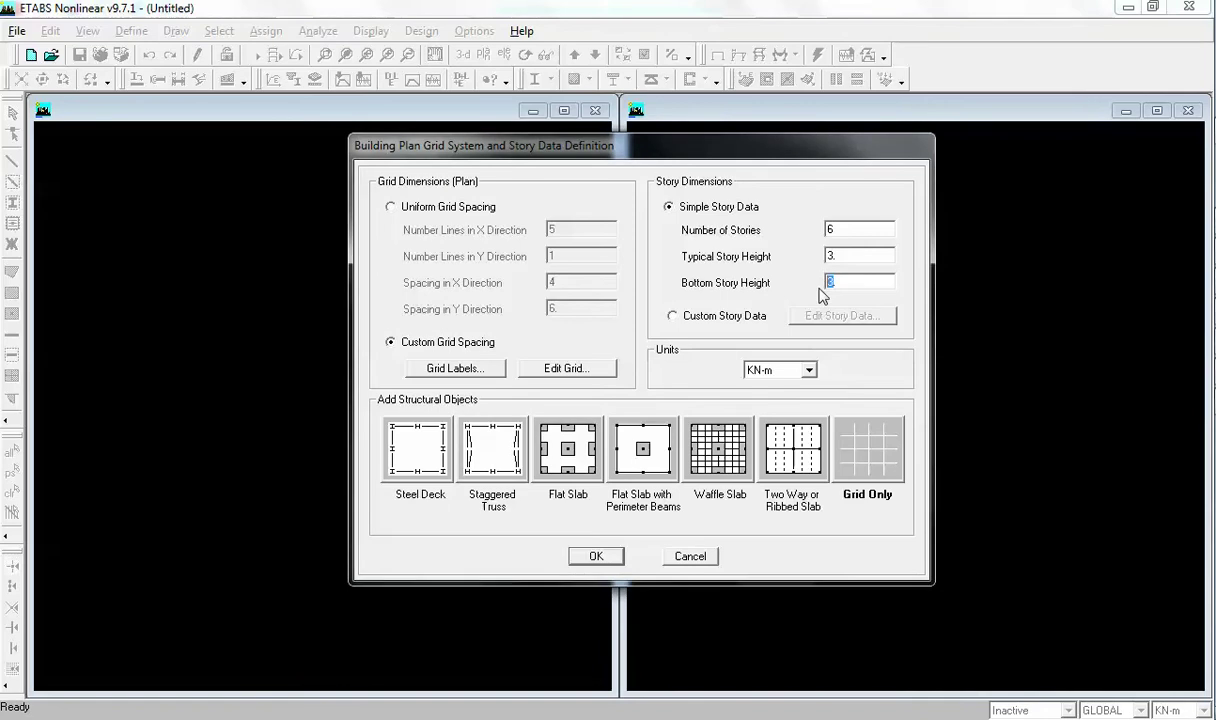
pyautogui.write('2')
pyautogui.doubleClick(858, 257)
pyautogui.write('4.6')
# Step: Set the STORY2 height to 5.4 m in custom story data, check the heights against the frame slide, and create the grid-only model
pyautogui.click(706, 315)
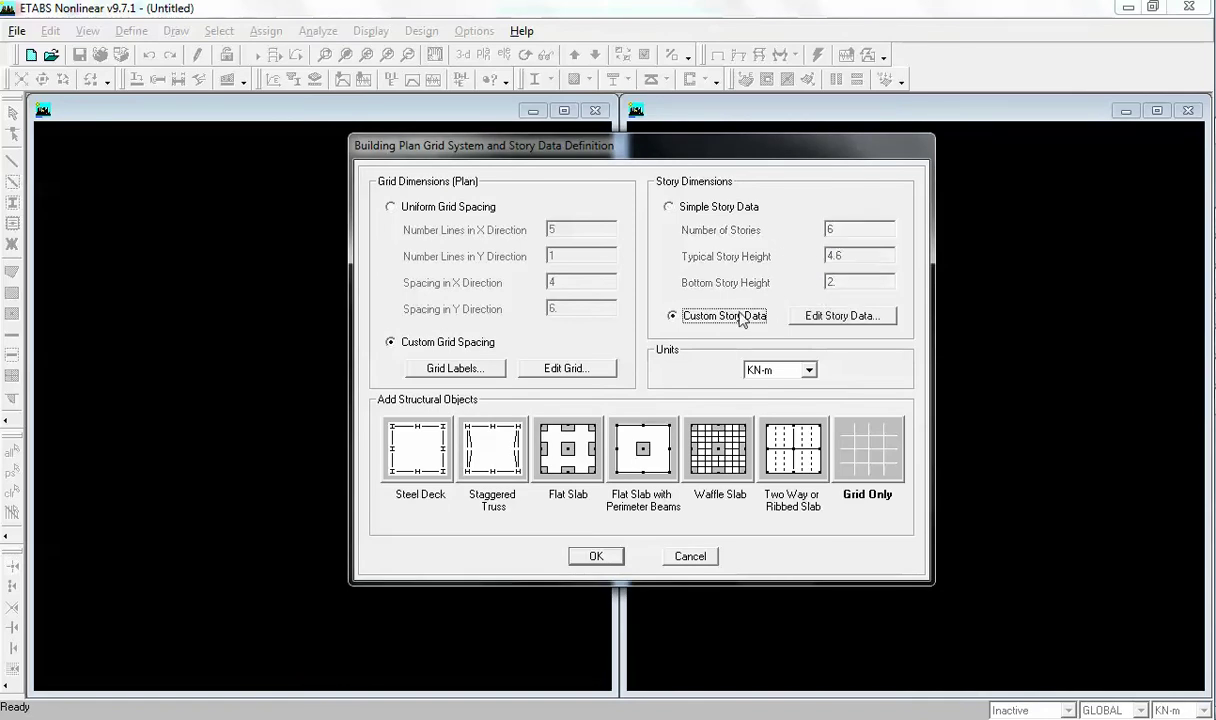
pyautogui.click(814, 318)
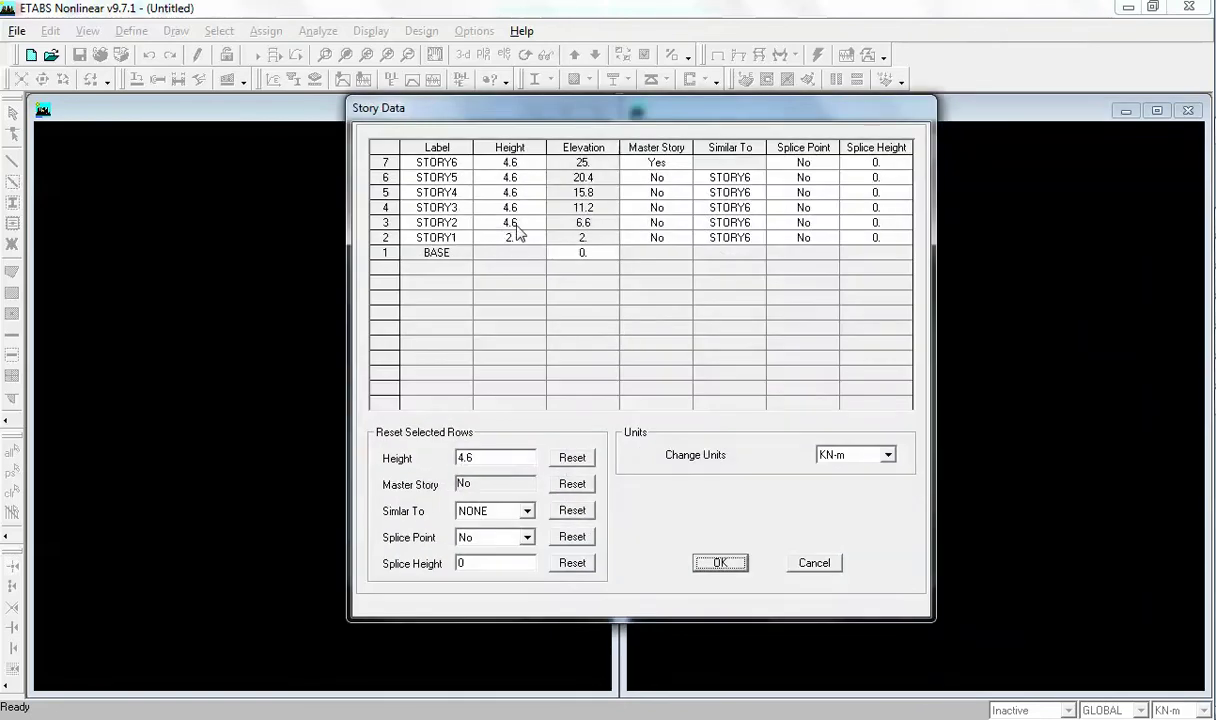
pyautogui.click(515, 224)
pyautogui.write('5.4')
pyautogui.click(1106, 220)
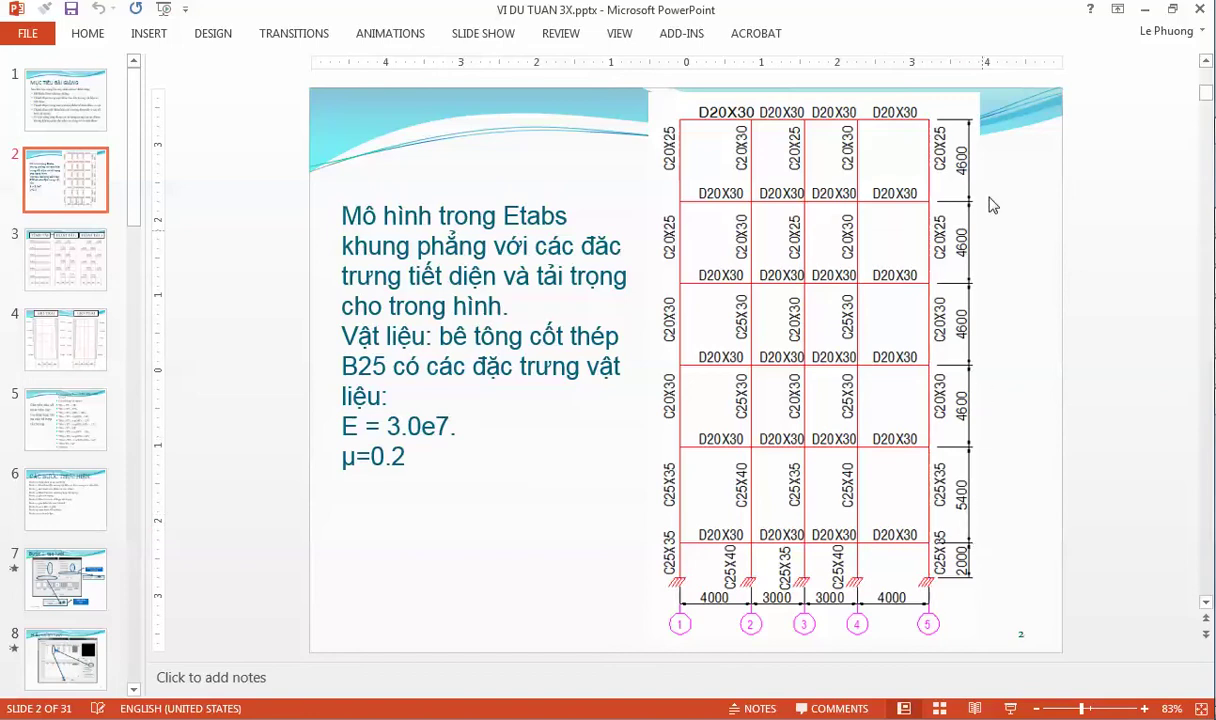
pyautogui.hotkey('alt', 'Tab')
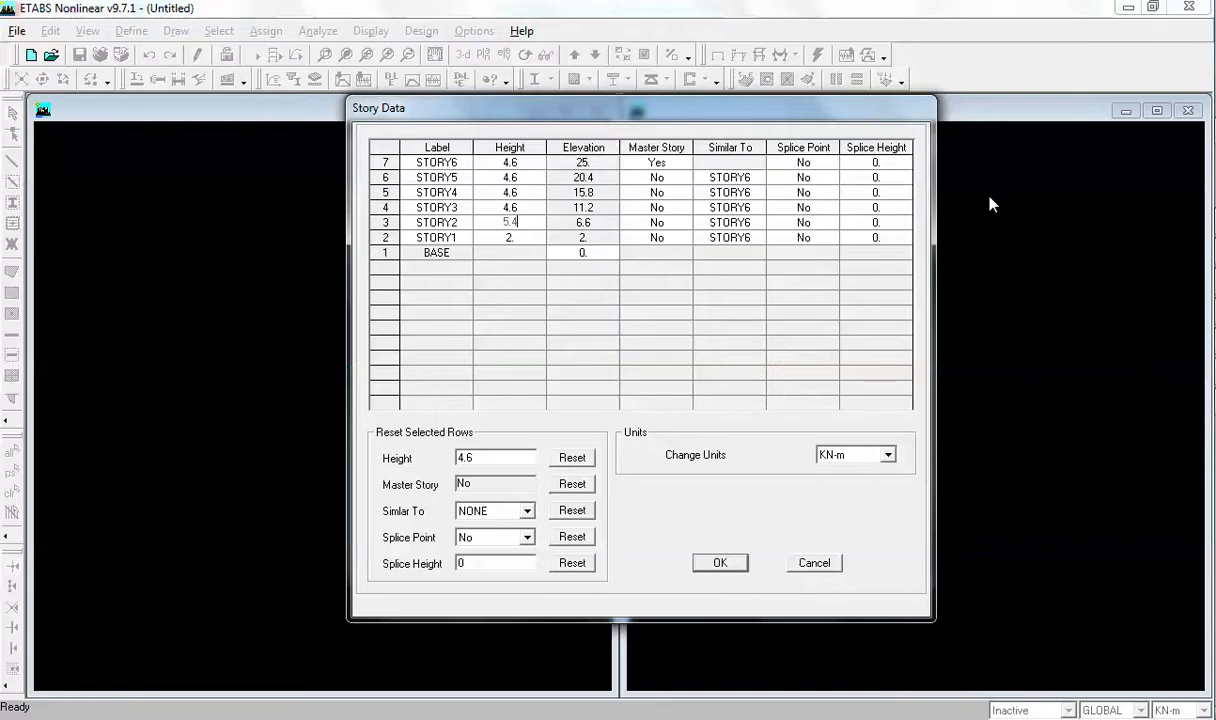
pyautogui.click(515, 226)
pyautogui.click(512, 238)
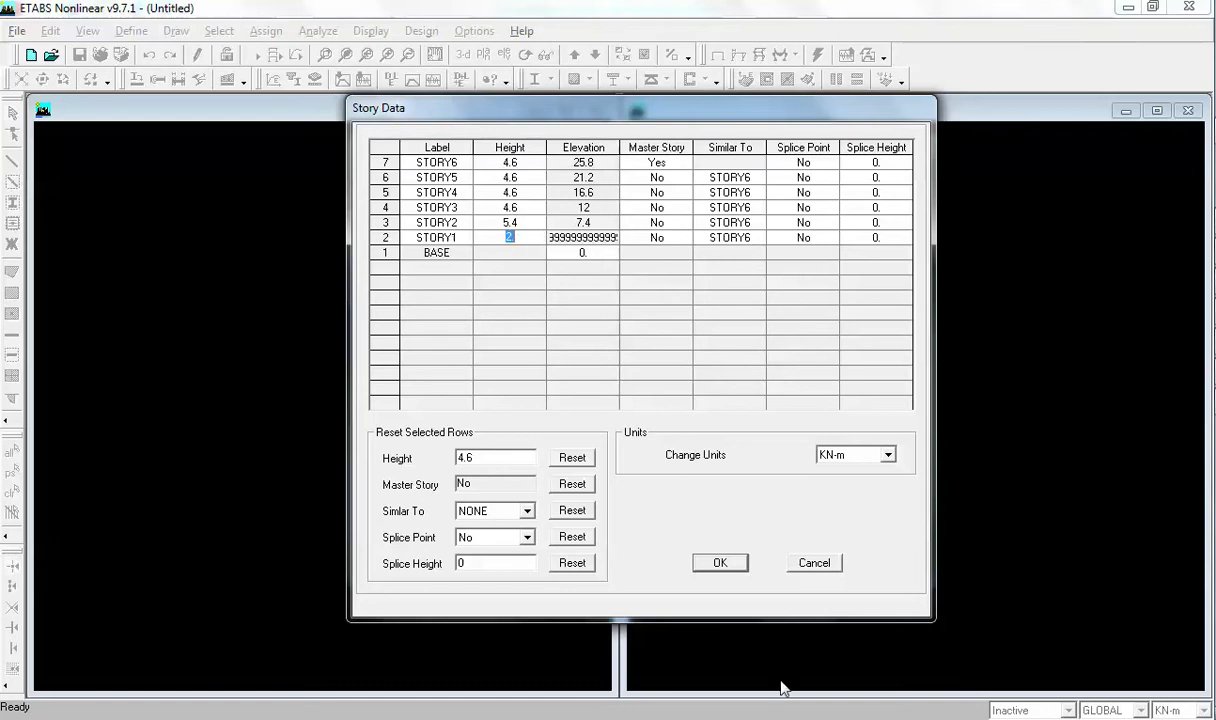
pyautogui.click(1110, 230)
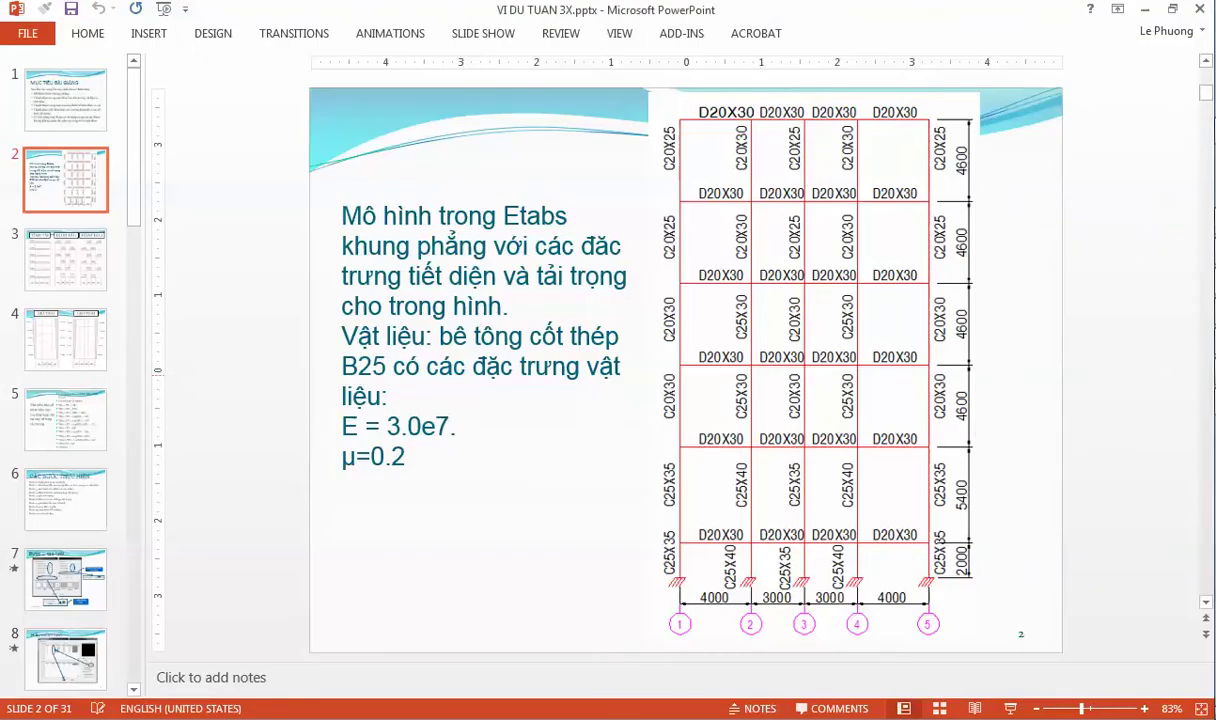
pyautogui.hotkey('alt', 'Tab')
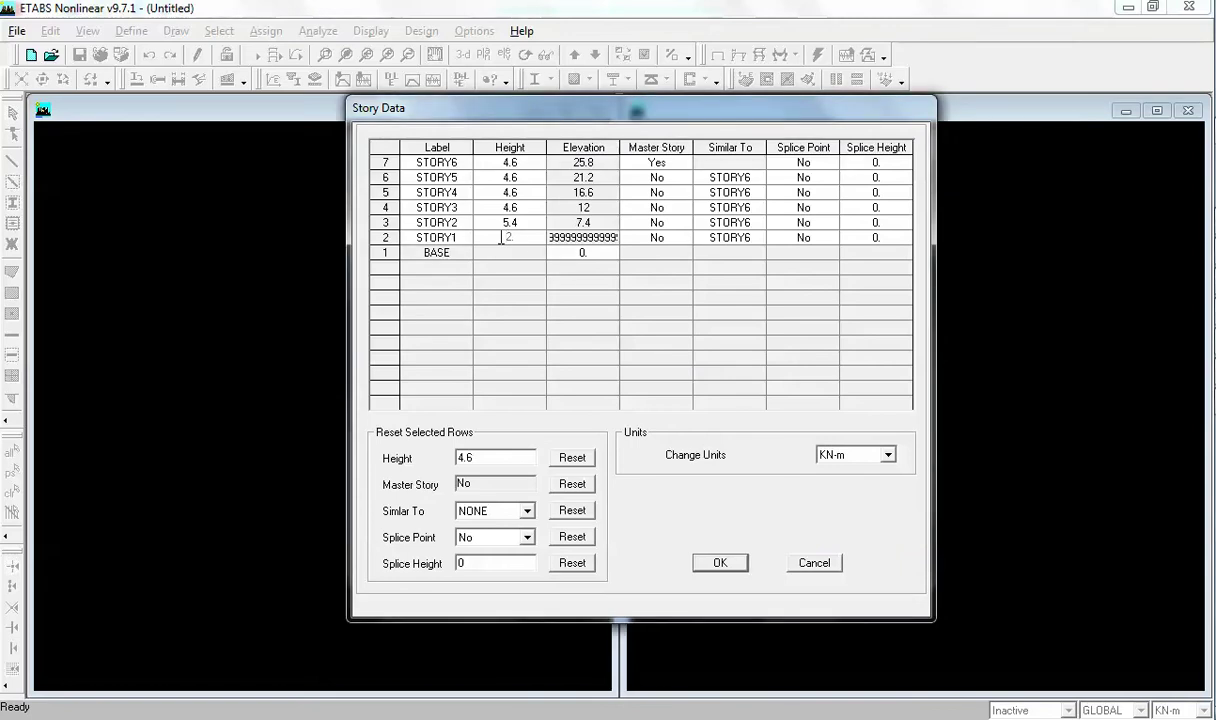
pyautogui.click(731, 569)
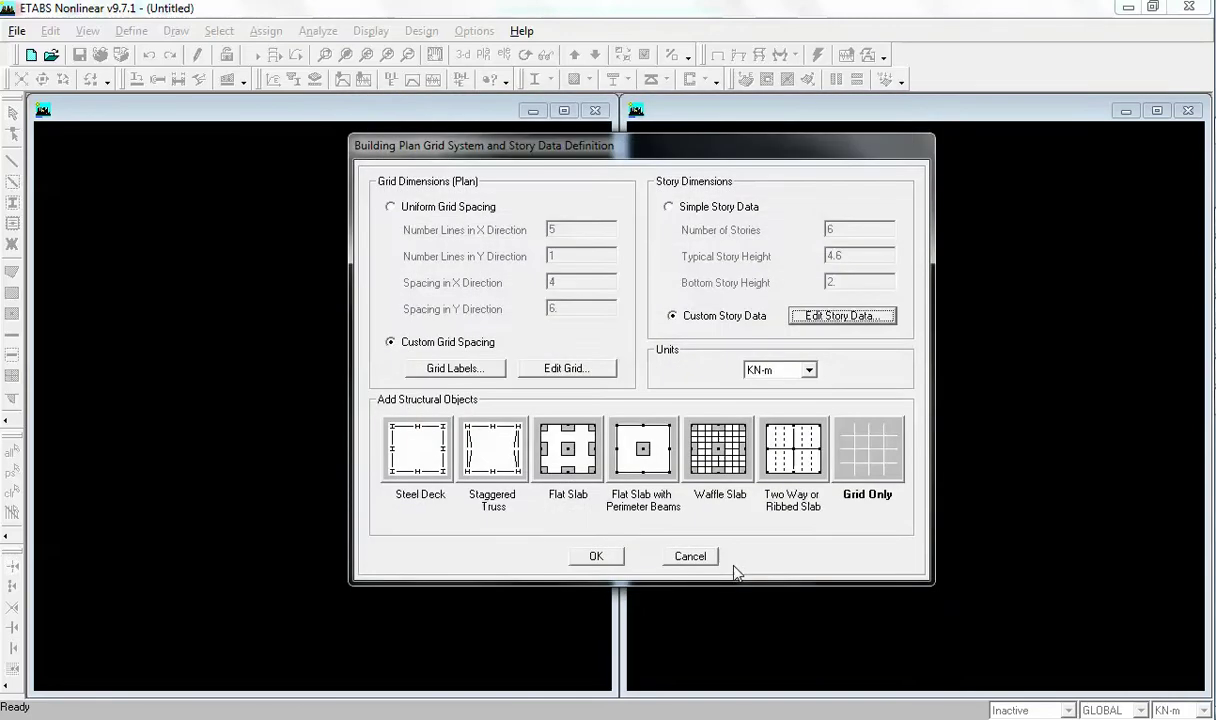
pyautogui.click(608, 558)
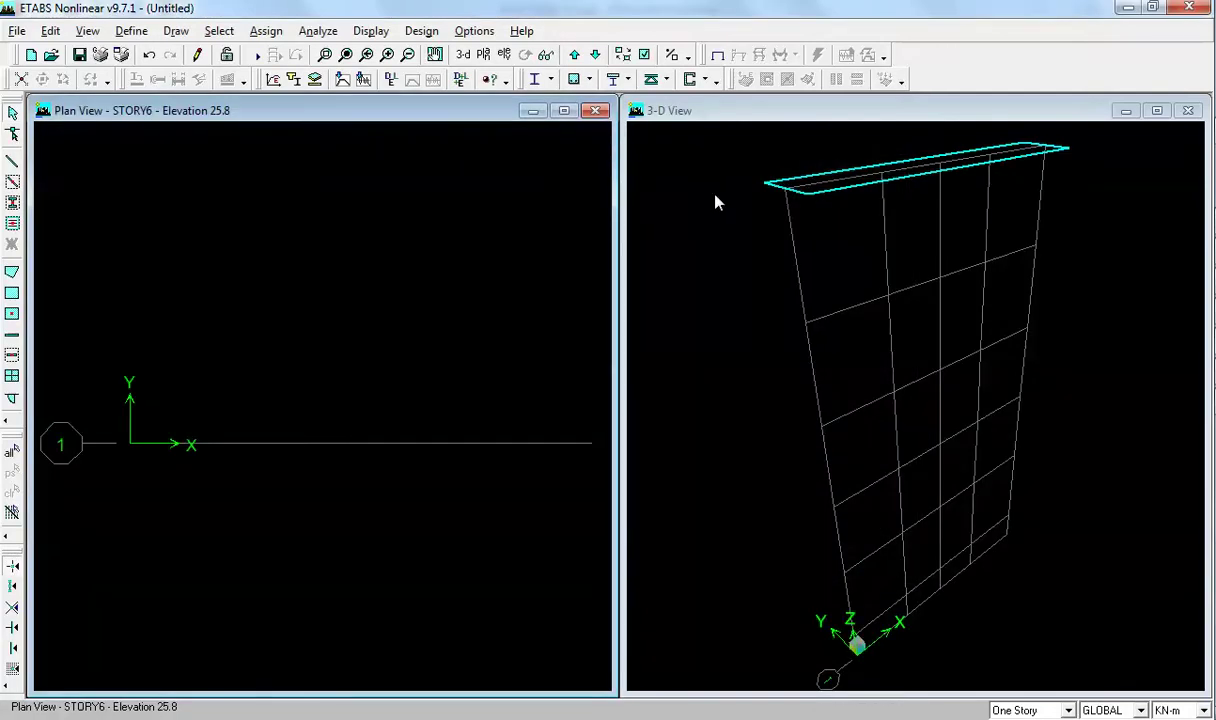
# Step: Close the separate 3-D view window and show the default 3D view in the remaining window
pyautogui.click(778, 411)
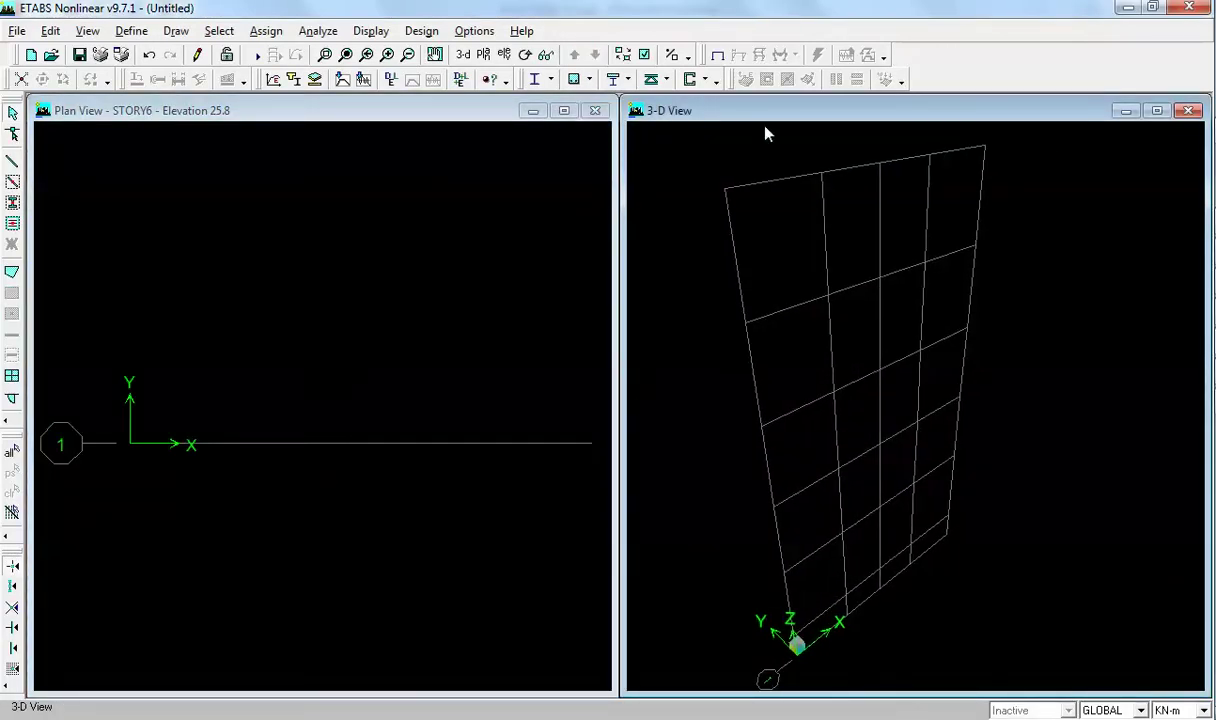
pyautogui.click(1189, 110)
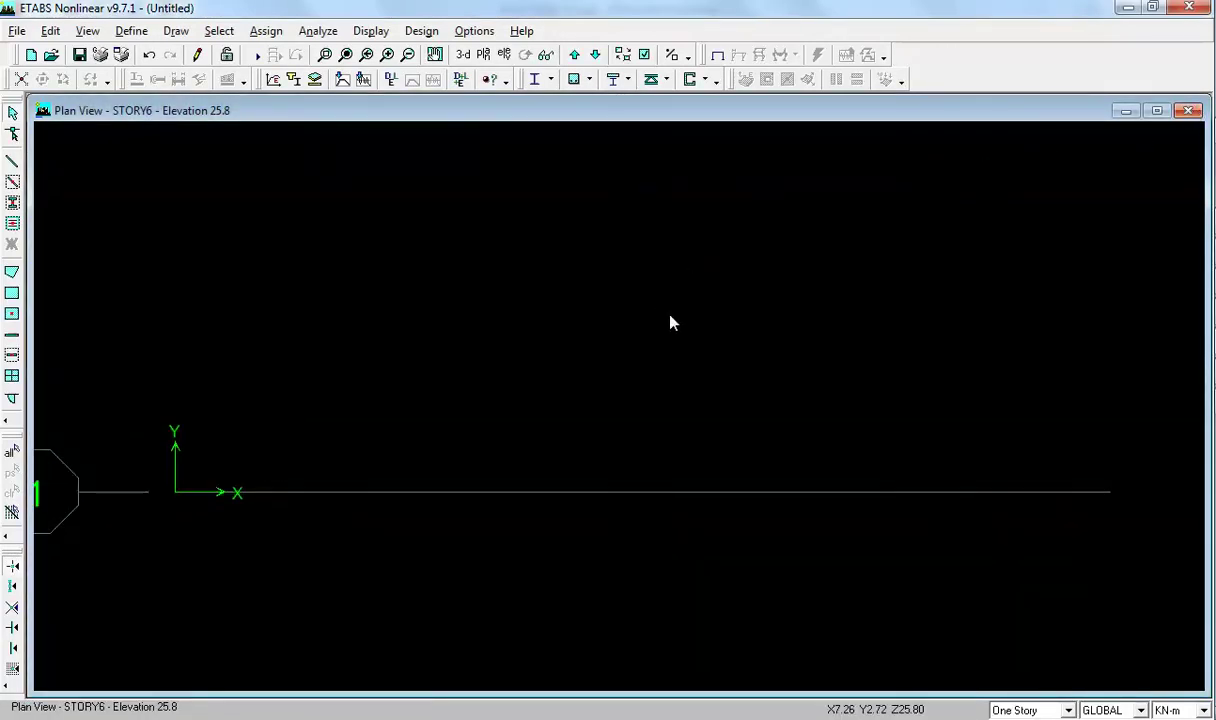
pyautogui.scroll(-1, 686, 370)
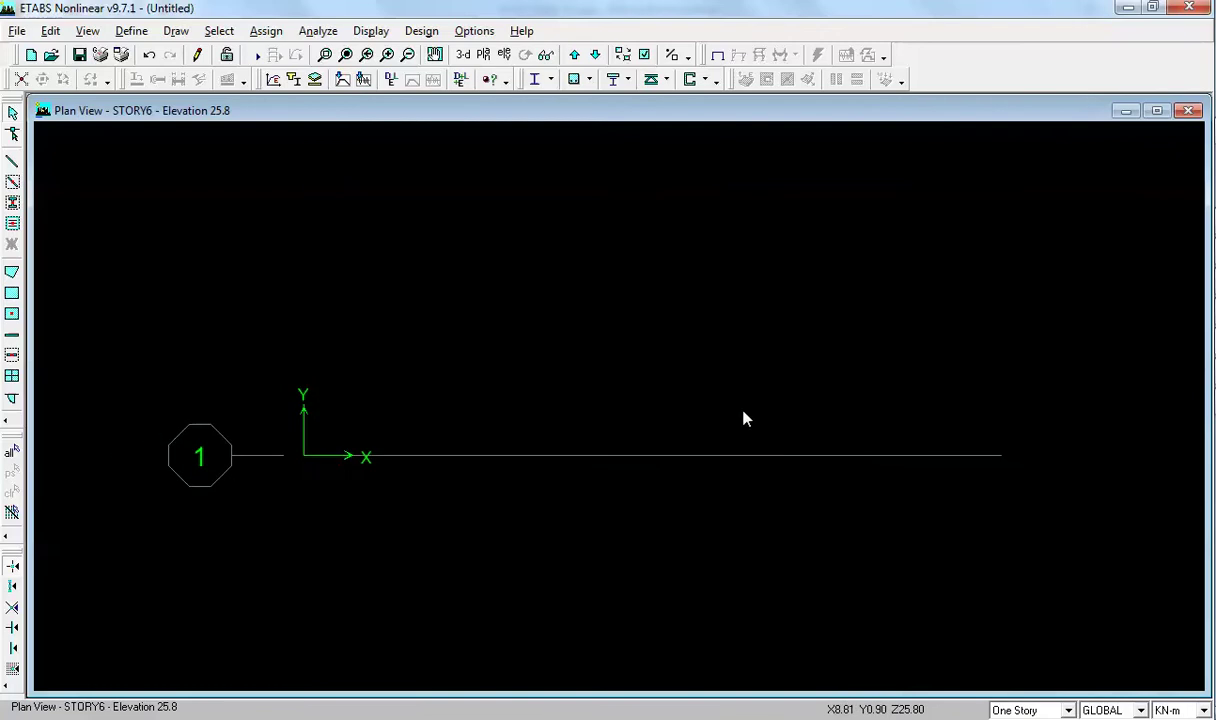
pyautogui.click(463, 55)
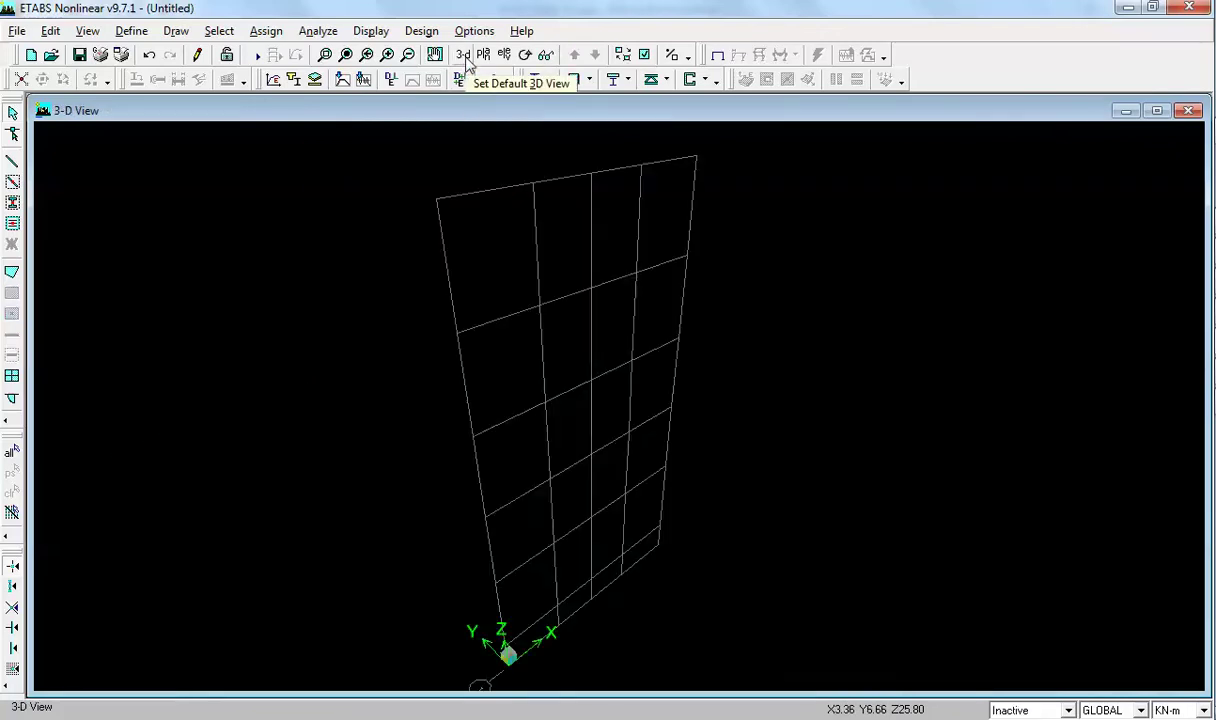
# Step: Change the building view options so the model is displayed on a white background
pyautogui.click(622, 55)
pyautogui.click(366, 378)
pyautogui.click(641, 519)
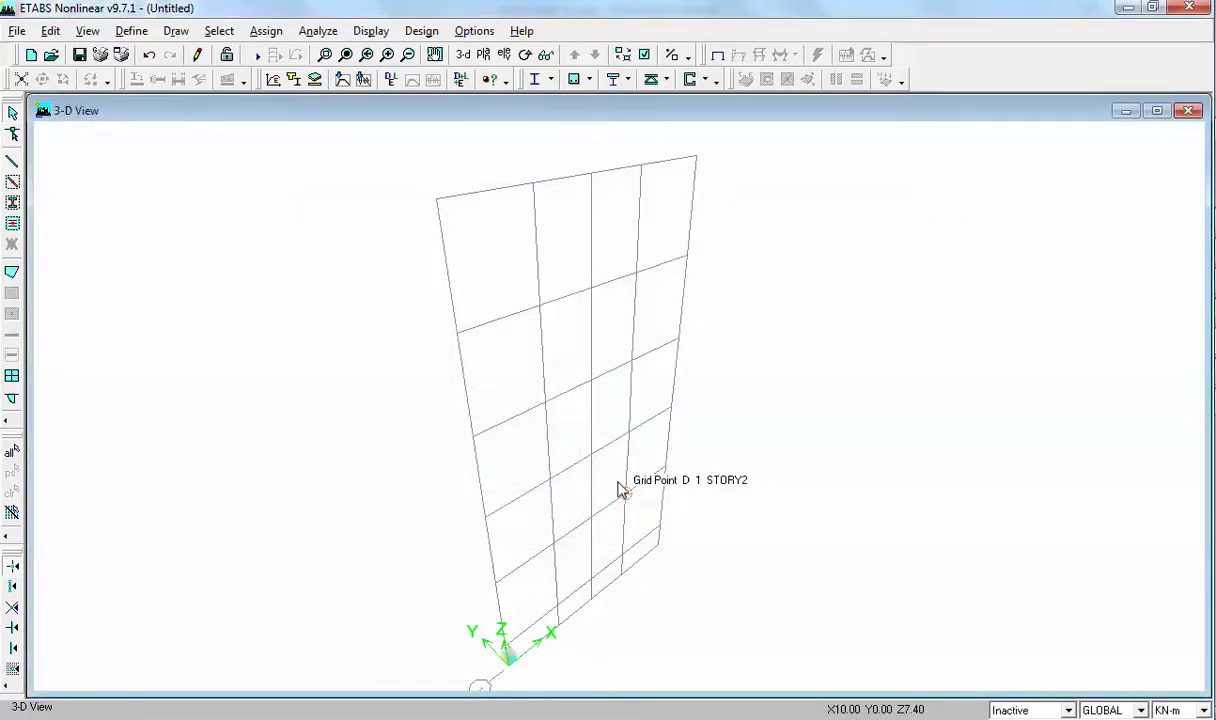
# Step: Show the plan view at the STORY4 level
pyautogui.click(484, 57)
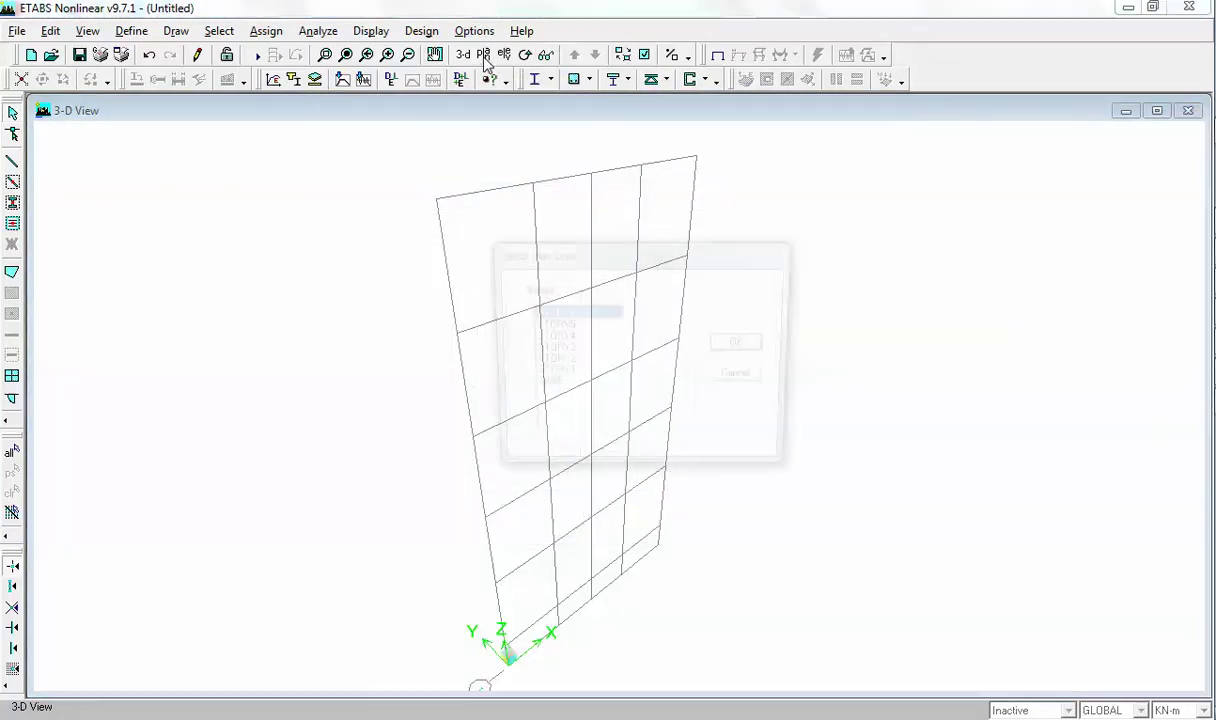
pyautogui.click(545, 337)
pyautogui.click(743, 344)
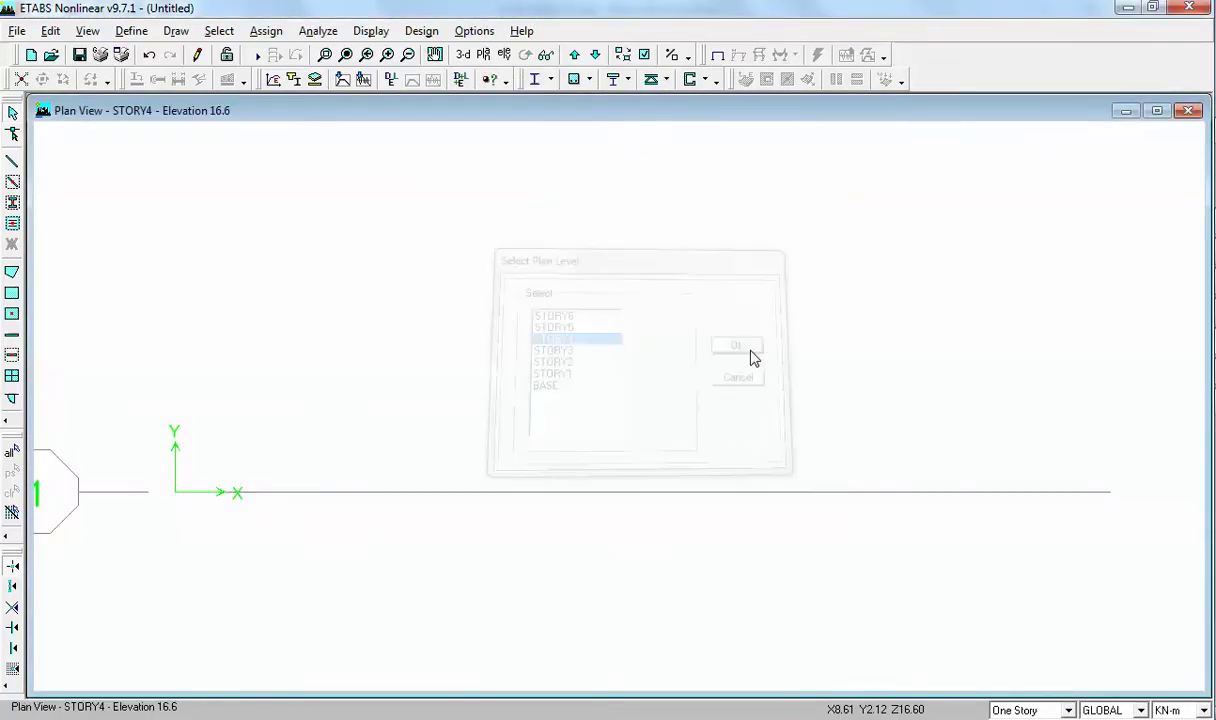
# Step: Show the elevation view along grid line 1
pyautogui.click(506, 56)
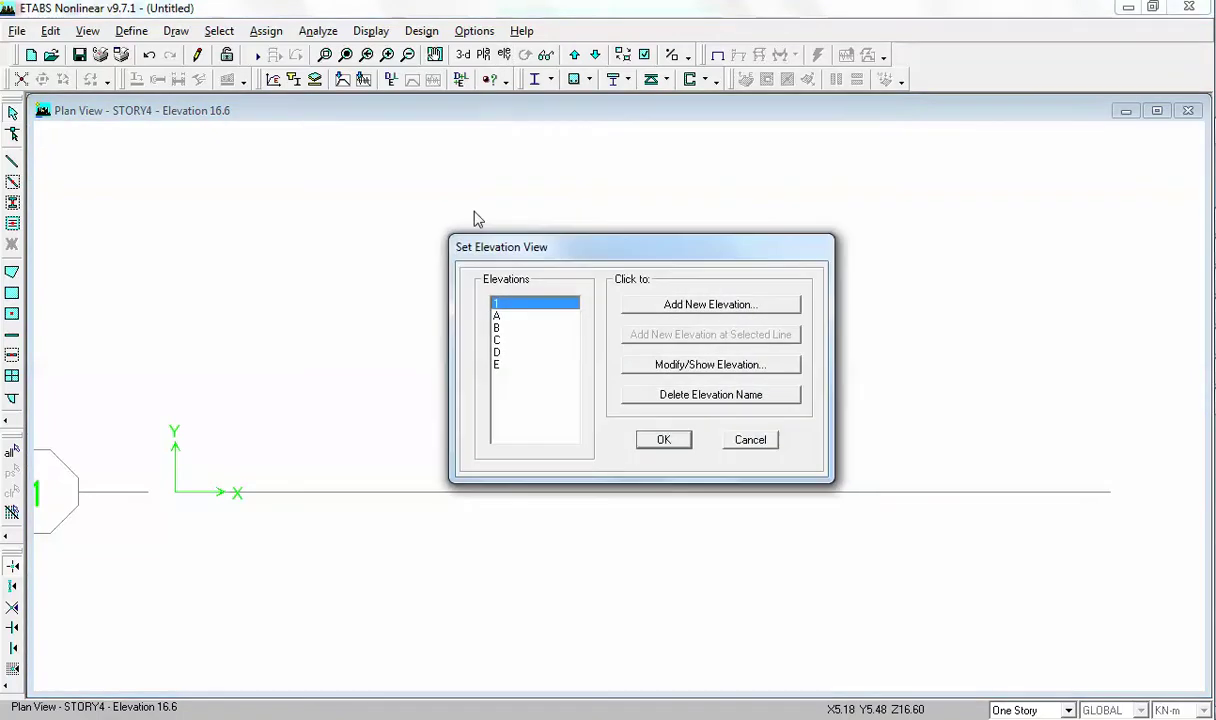
pyautogui.click(667, 447)
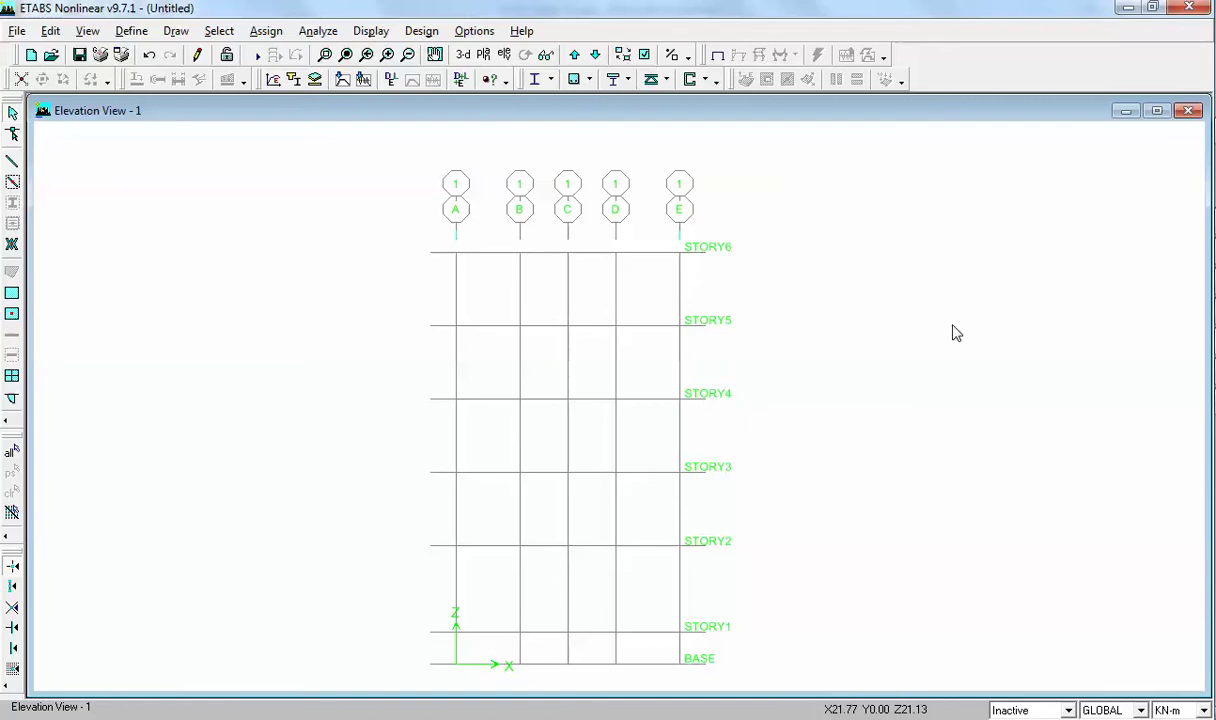
# Step: Switch to the VI DU TUAN 3X.pptx presentation in PowerPoint and review the load and combination slides up to the procedure list on slide 6
pyautogui.click(1073, 369)
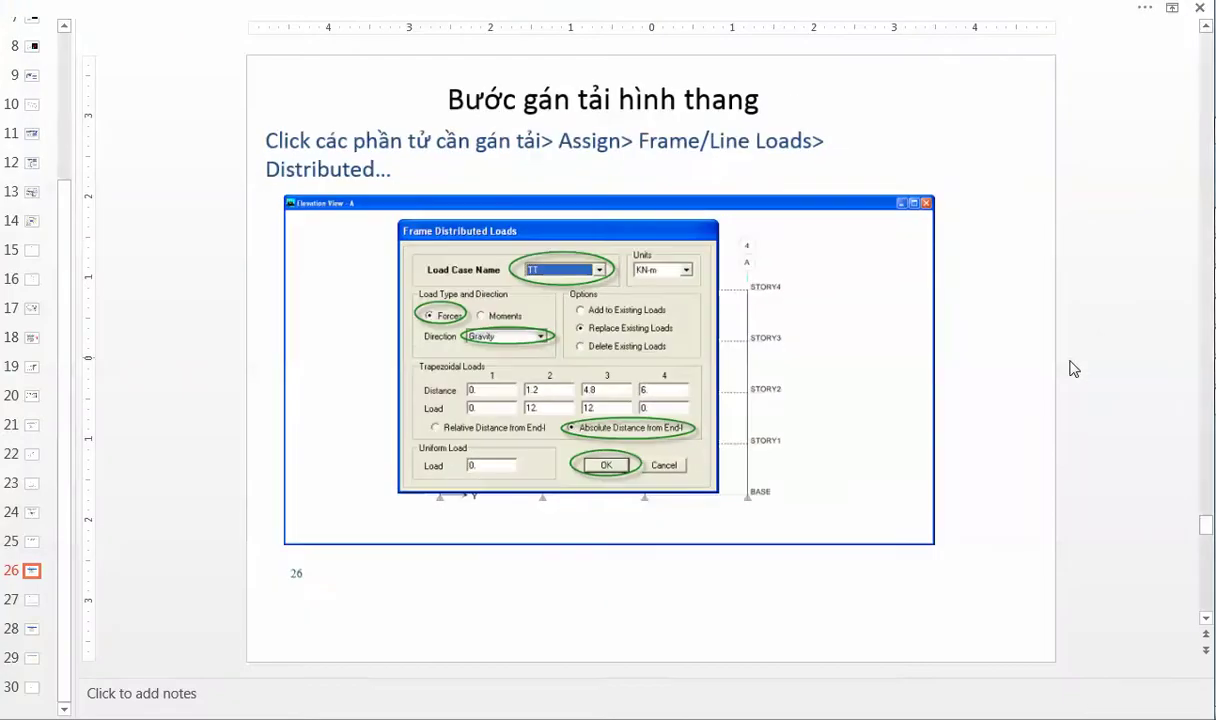
pyautogui.scroll(-1, 1073, 369)
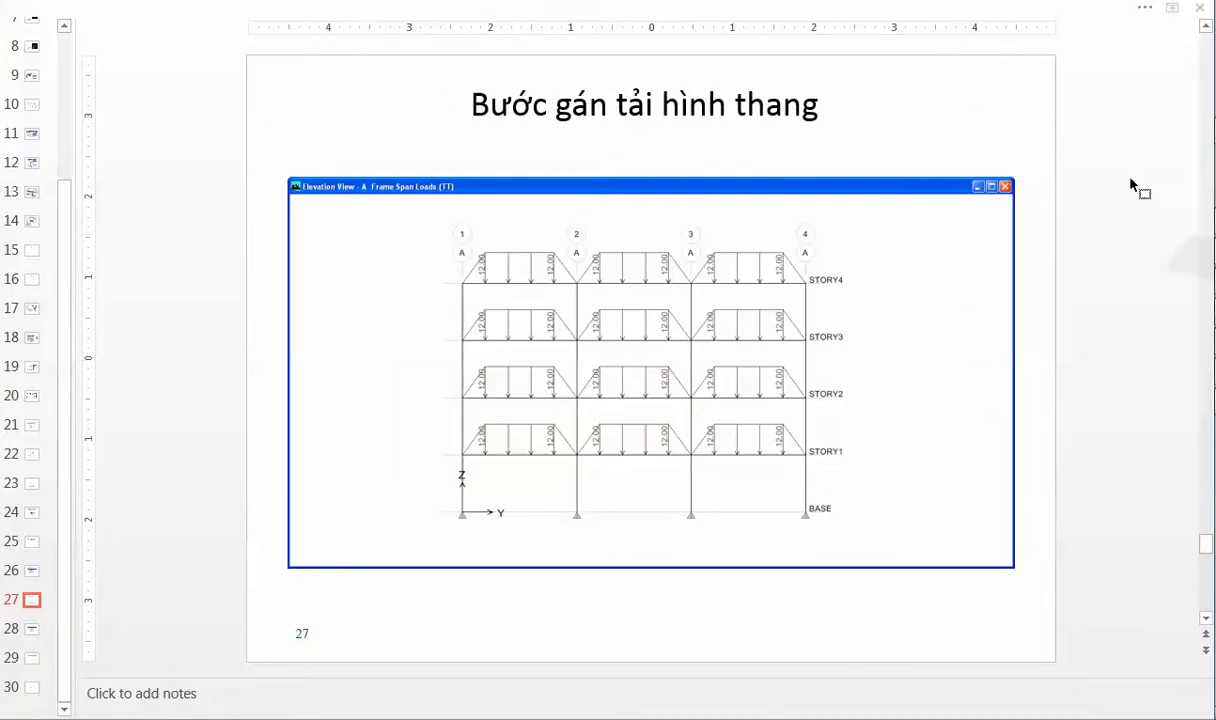
pyautogui.hotkey('alt', 'Tab')
pyautogui.scroll(-6, 1020, 318)
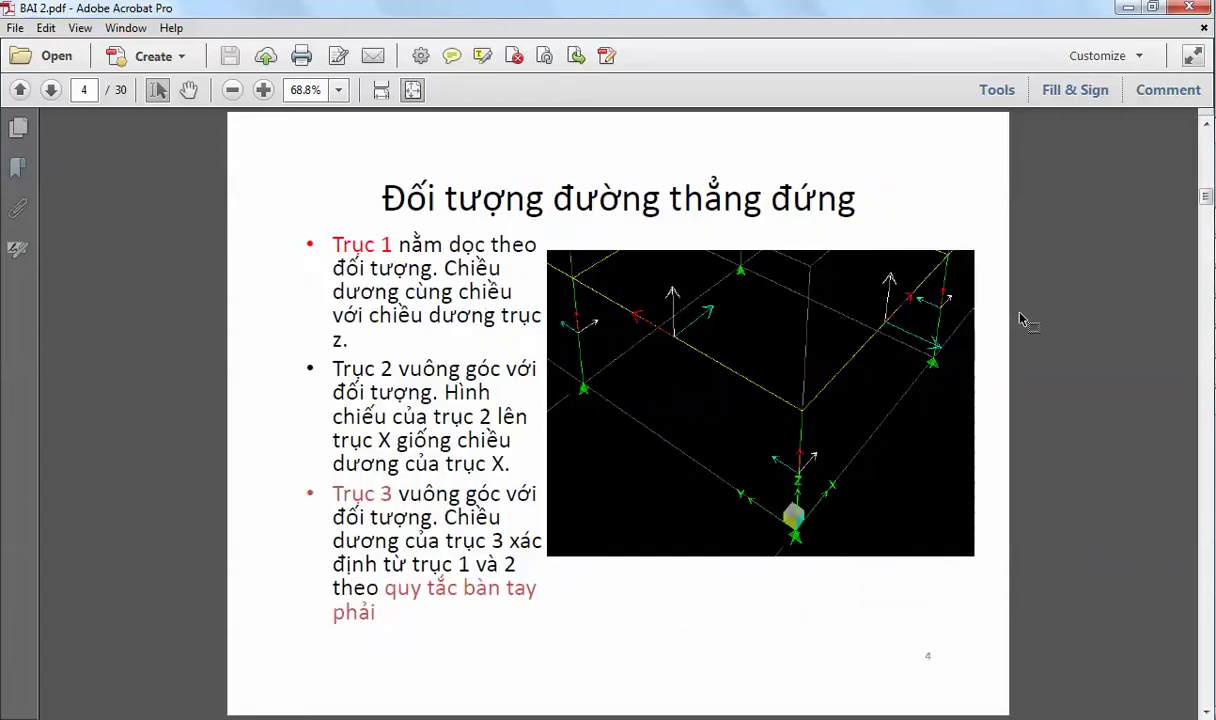
pyautogui.scroll(-10, 1020, 318)
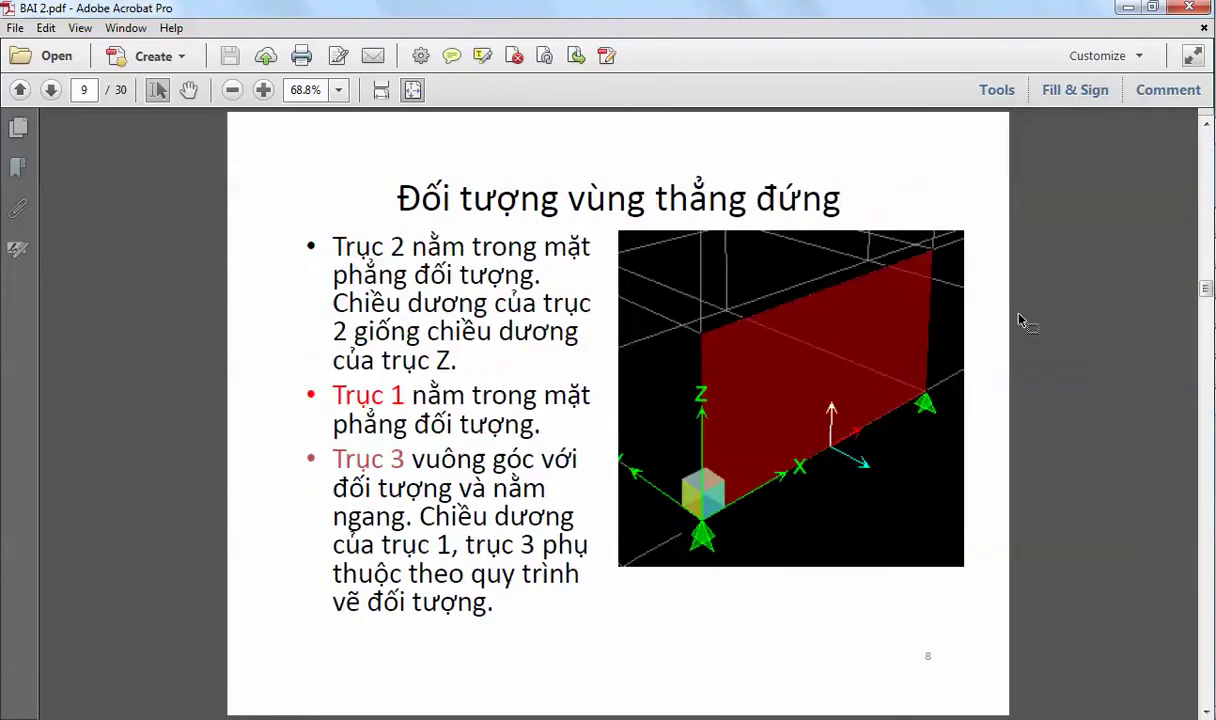
pyautogui.moveTo(1152, 290)
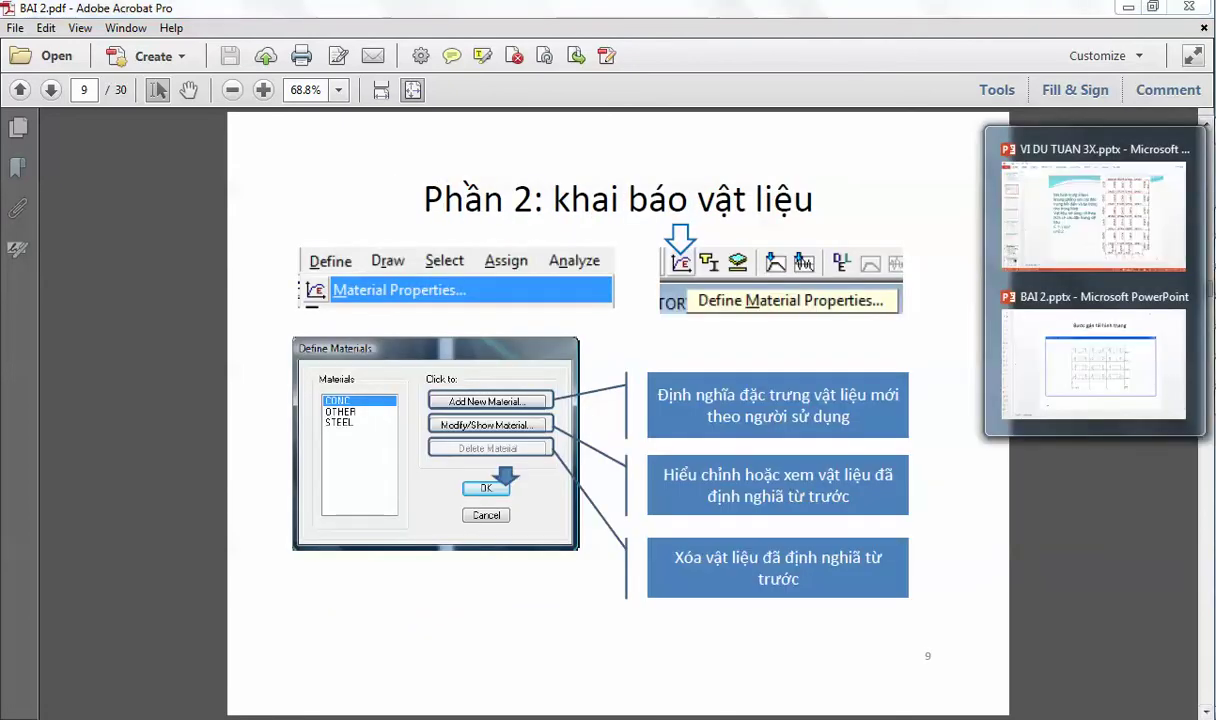
pyautogui.click(1165, 249)
pyautogui.scroll(-1, 1031, 345)
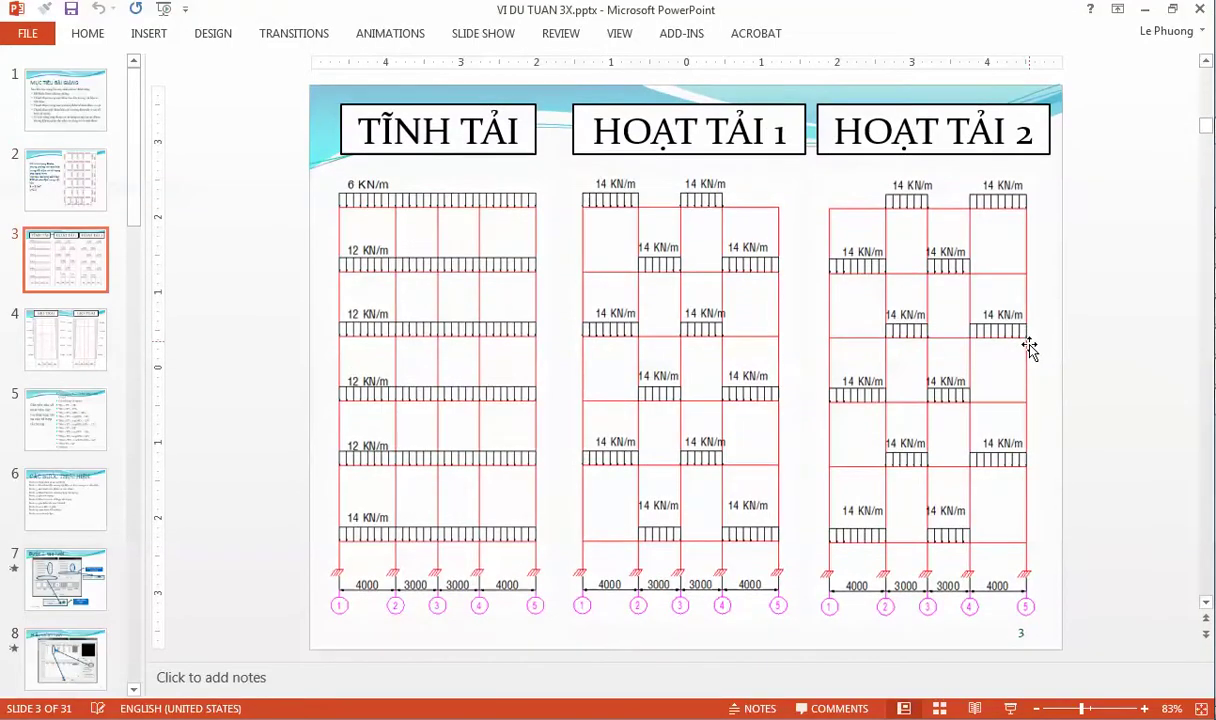
pyautogui.scroll(-2, 1030, 345)
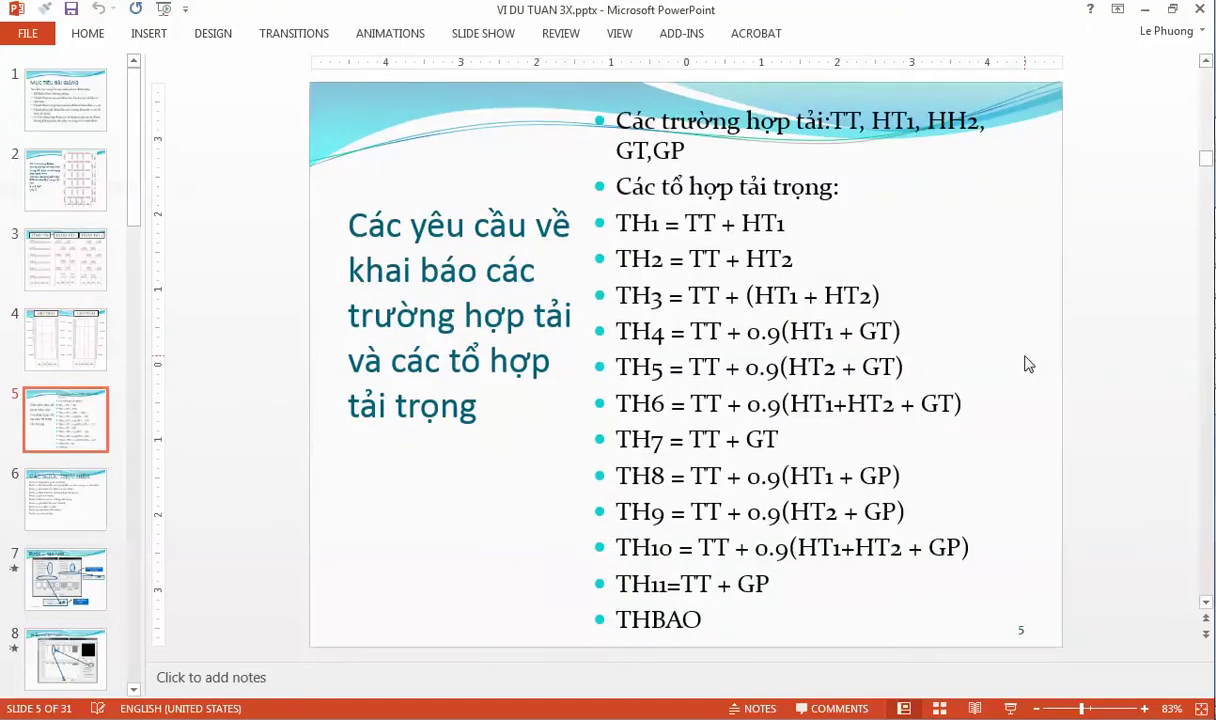
pyautogui.scroll(-1, 1030, 364)
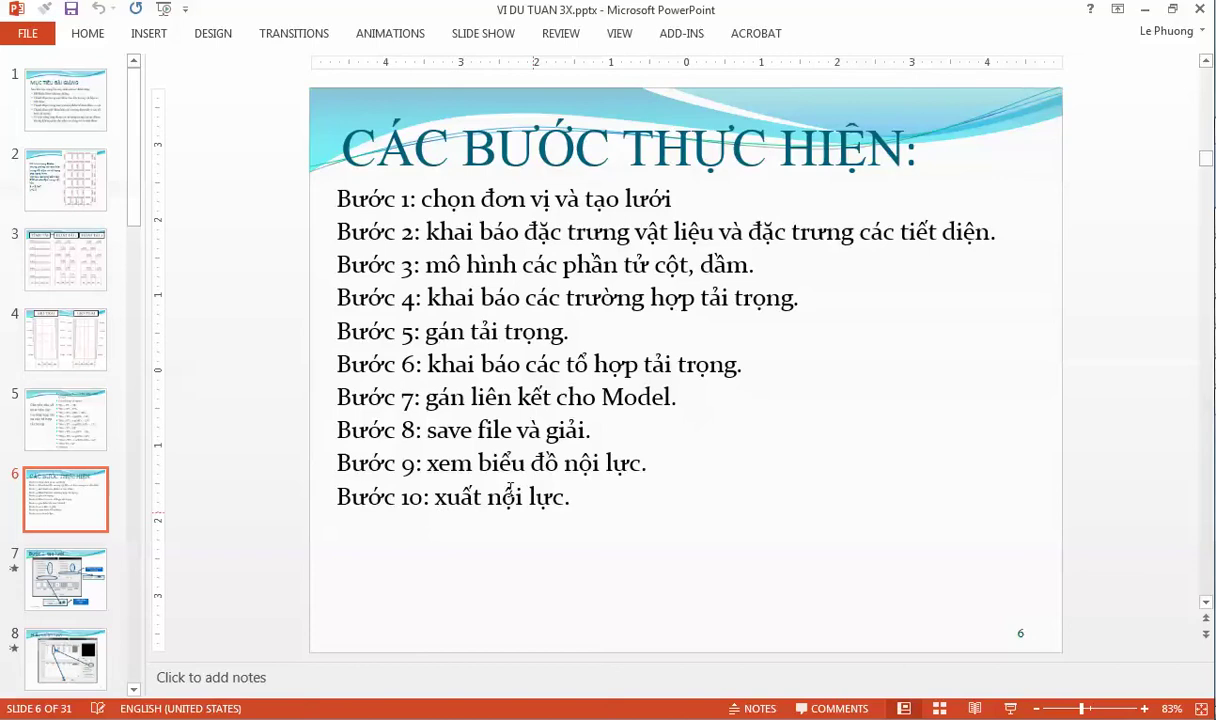
# Step: Copy the words "save file" from the Bước 8 line and append them to the Bước 1 and Bước 2 lines
pyautogui.click(424, 430)
pyautogui.moveTo(424, 430); pyautogui.dragTo(462, 436)
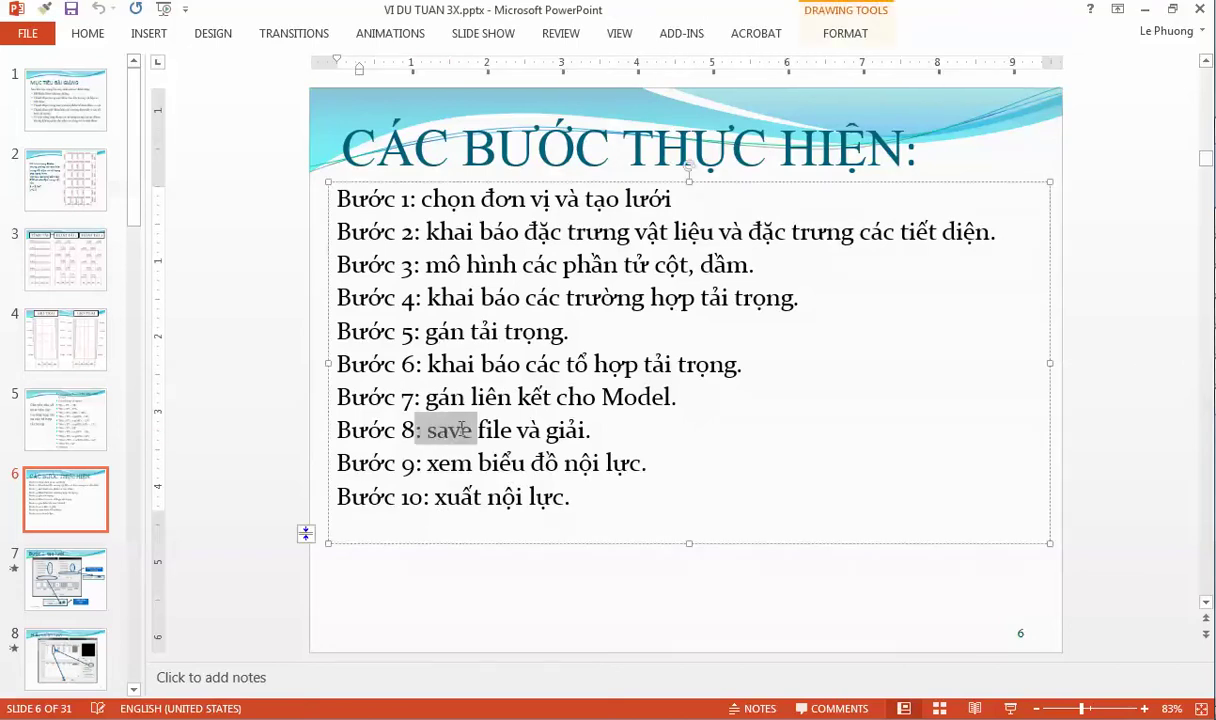
pyautogui.click(459, 430)
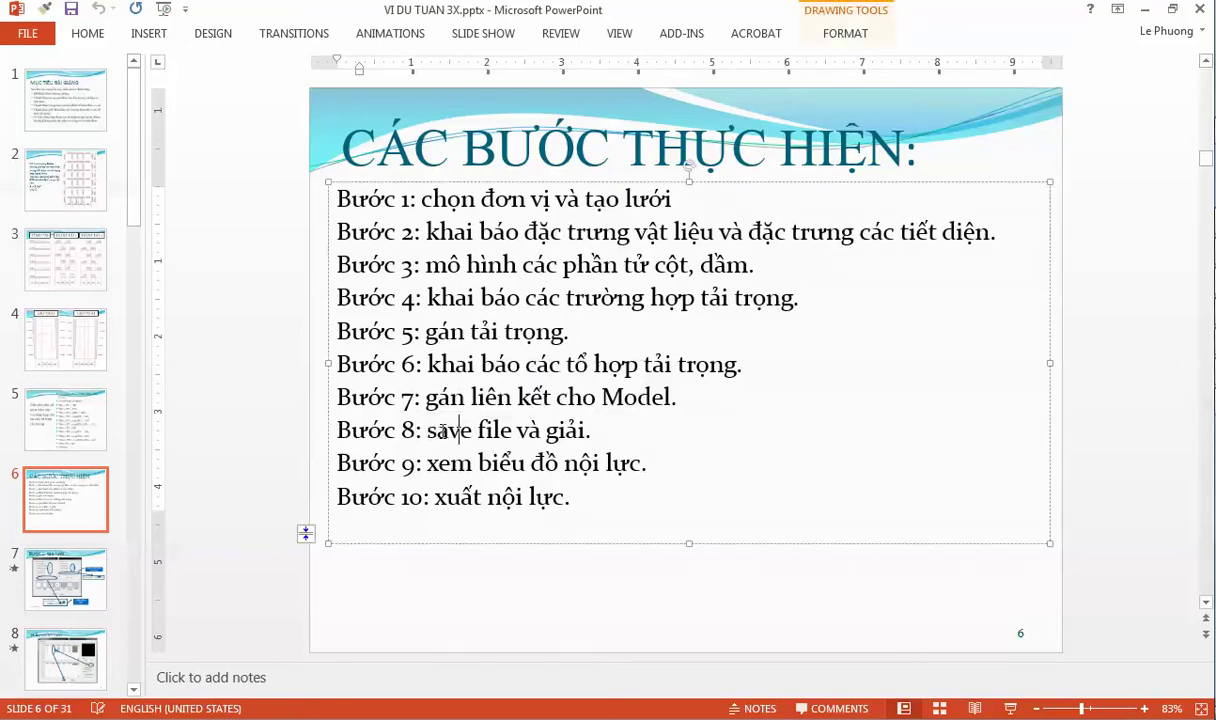
pyautogui.moveTo(497, 430); pyautogui.dragTo(448, 437)
pyautogui.hotkey('ctrl', 'c')
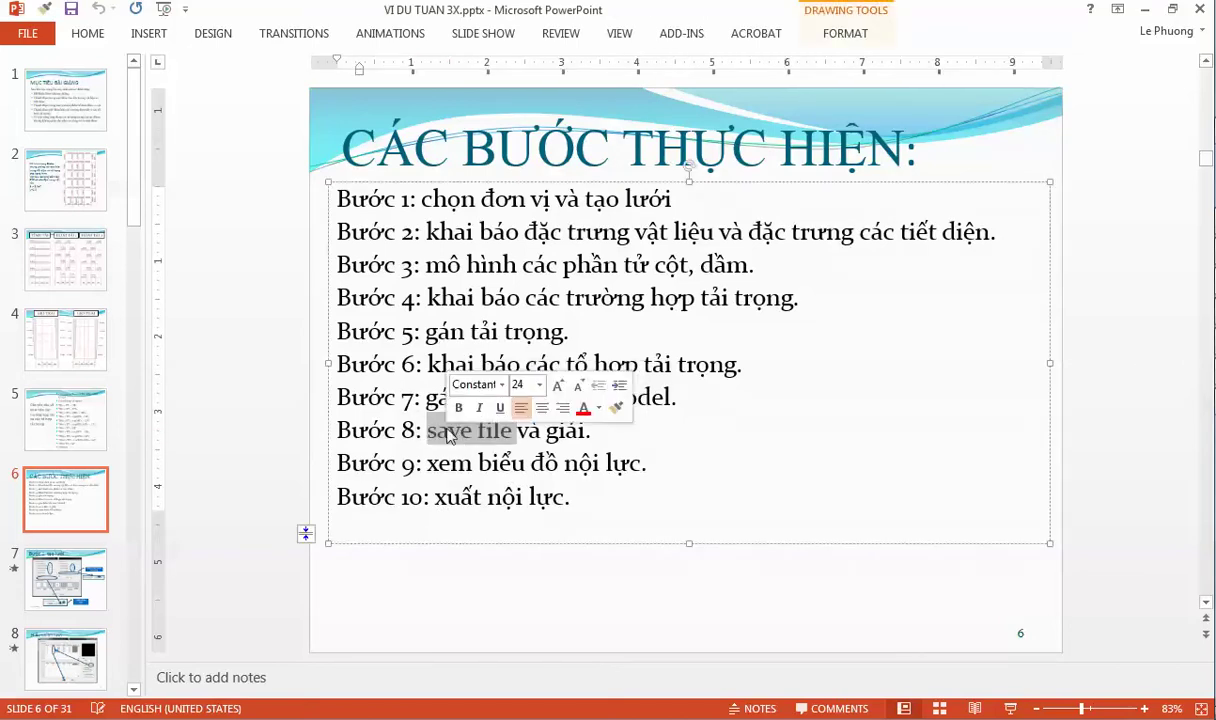
pyautogui.click(730, 198)
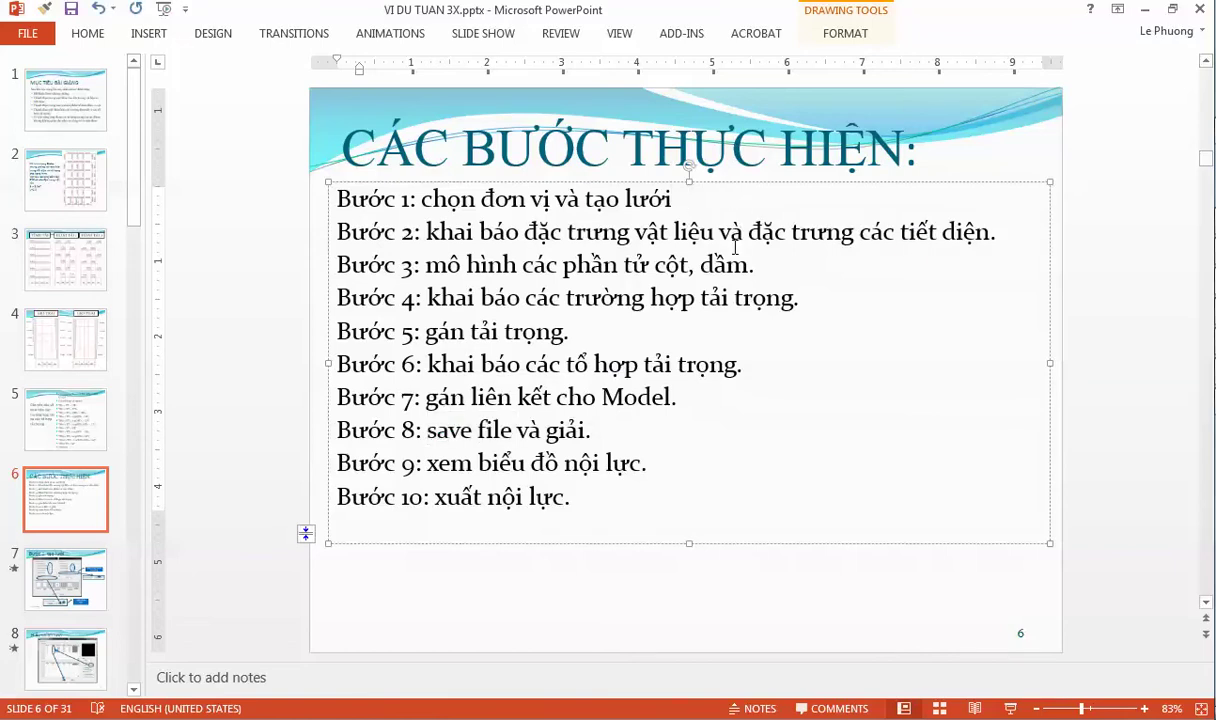
pyautogui.hotkey('ctrl', 'v')
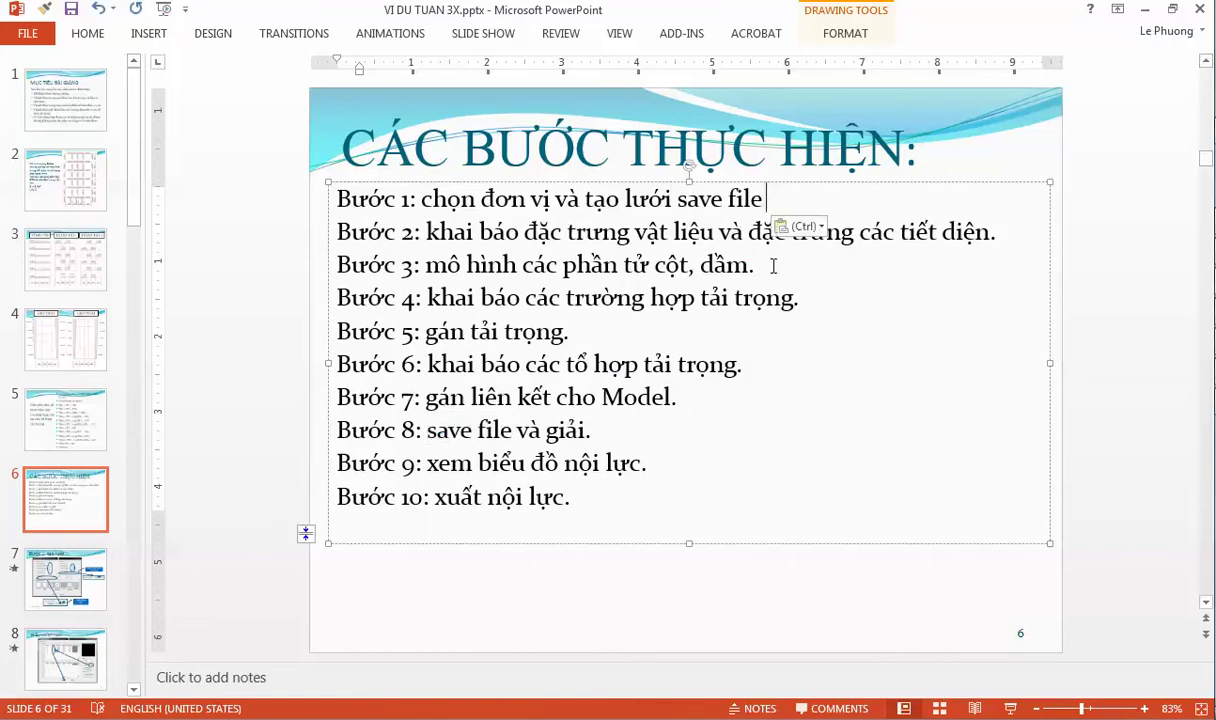
pyautogui.click(1002, 231)
pyautogui.hotkey('ctrl', 'v')
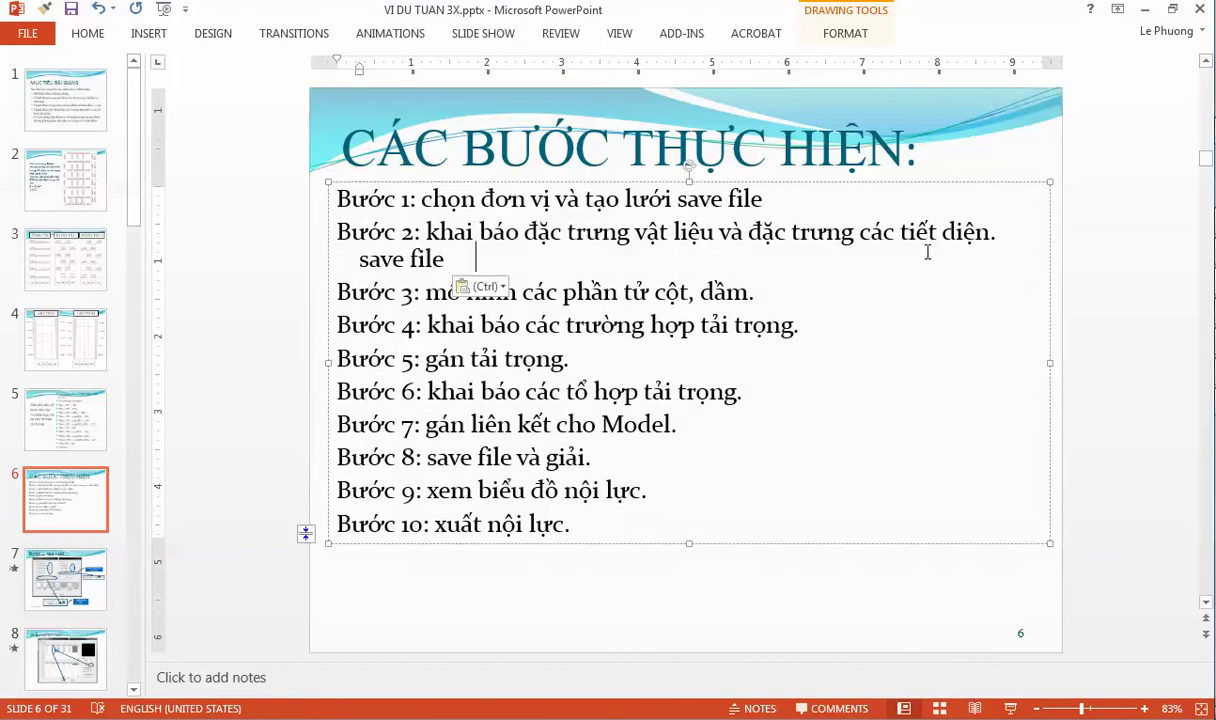
# Step: Append the copied "save file" text to the Bước 3 and Bước 4 lines of the procedure list
pyautogui.click(783, 295)
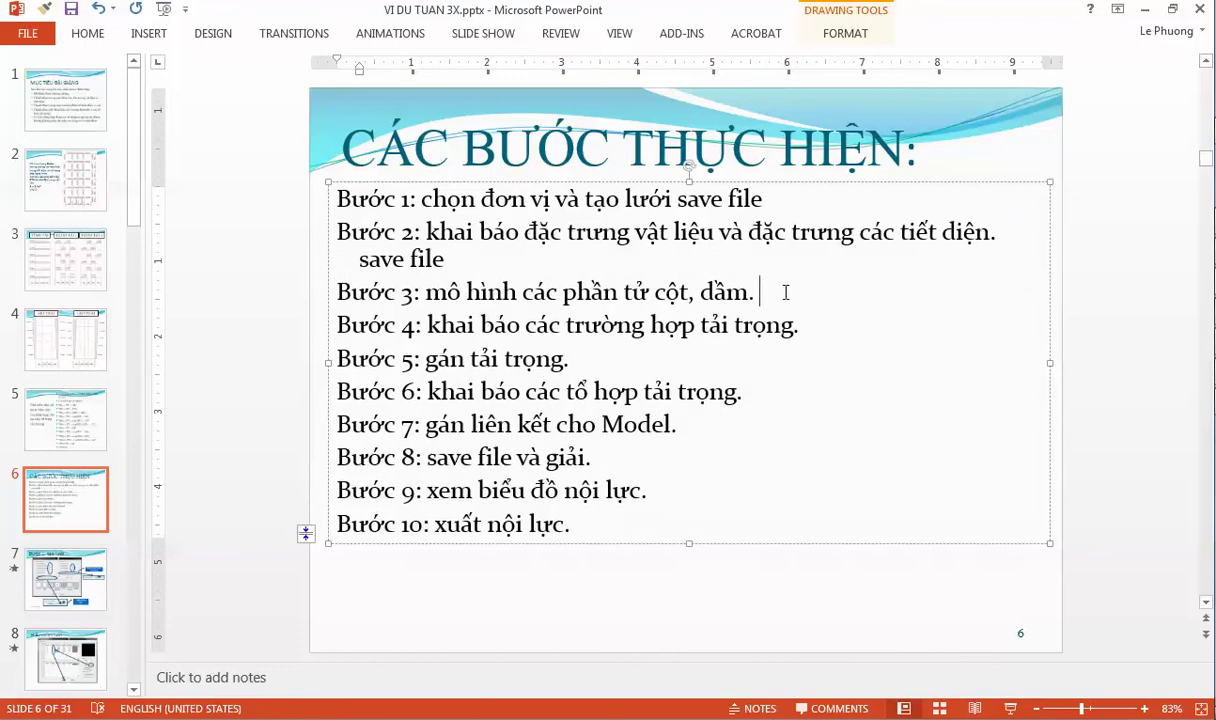
pyautogui.hotkey('ctrl', 'v')
pyautogui.click(830, 331)
pyautogui.press('ctrl')
pyautogui.click(833, 328)
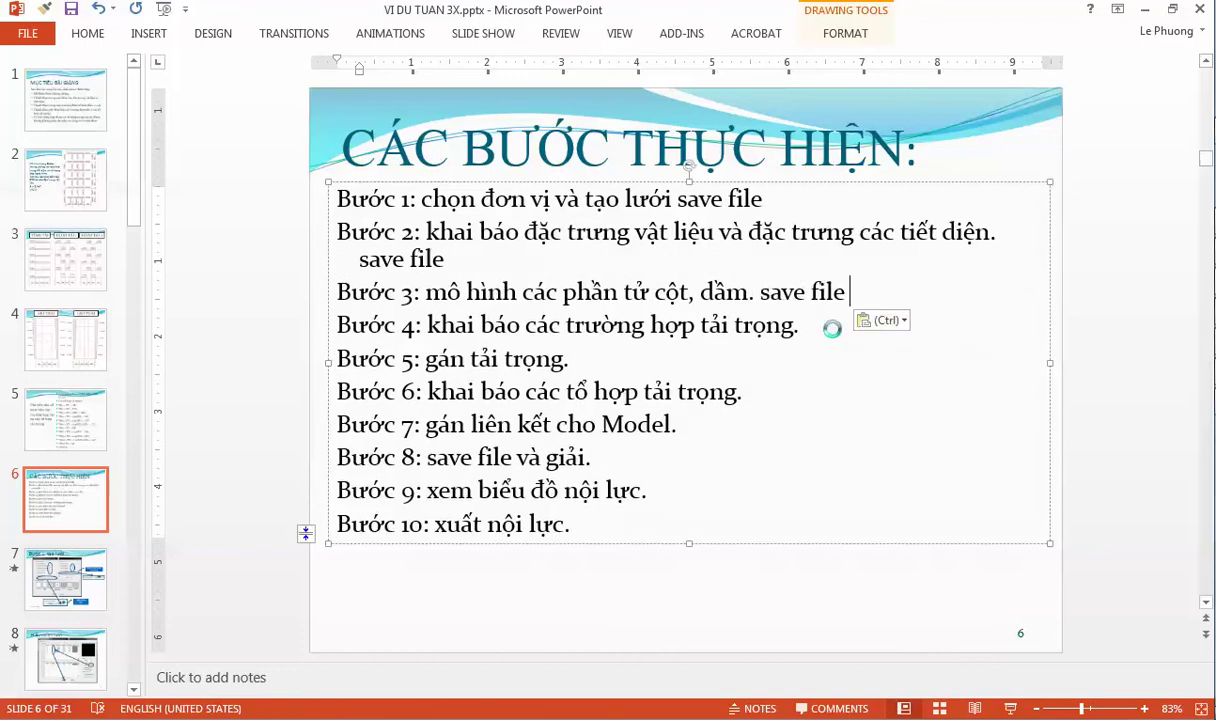
pyautogui.hotkey('ctrl', 'v')
pyautogui.click(834, 328)
pyautogui.hotkey('ctrl', 'v')
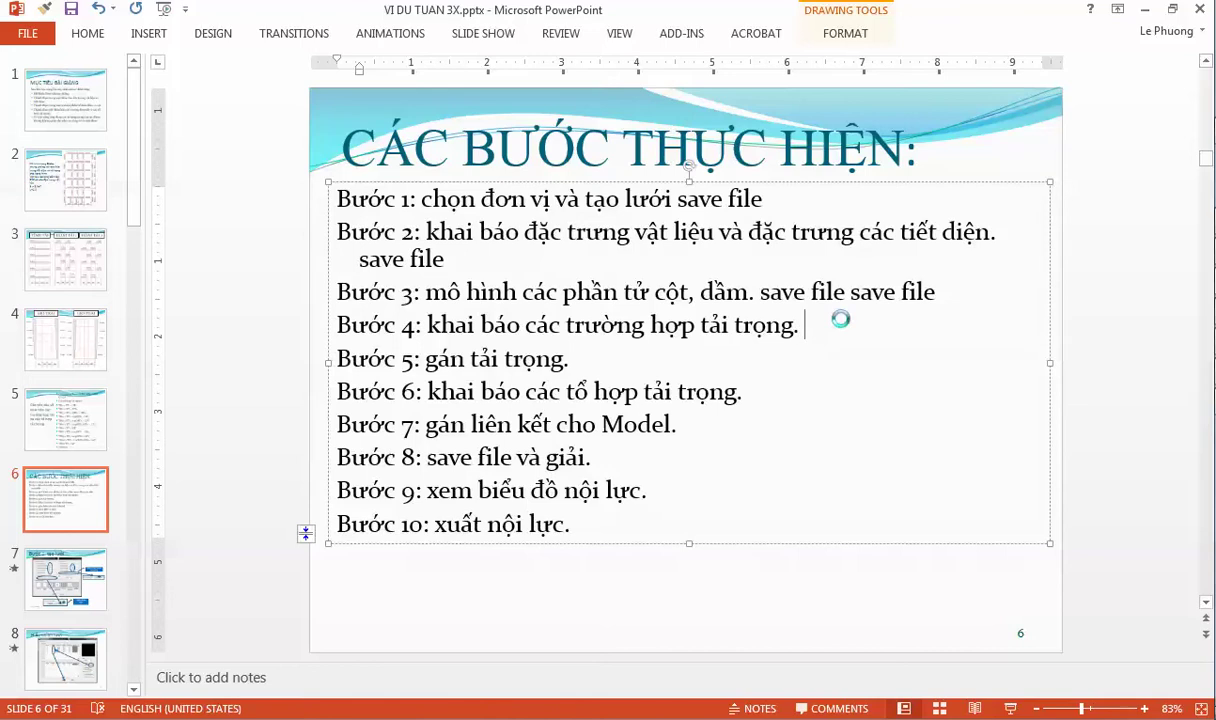
# Step: Append the copied "save file" text to the Bước 5, Bước 6 and Bước 7 lines
pyautogui.click(758, 356)
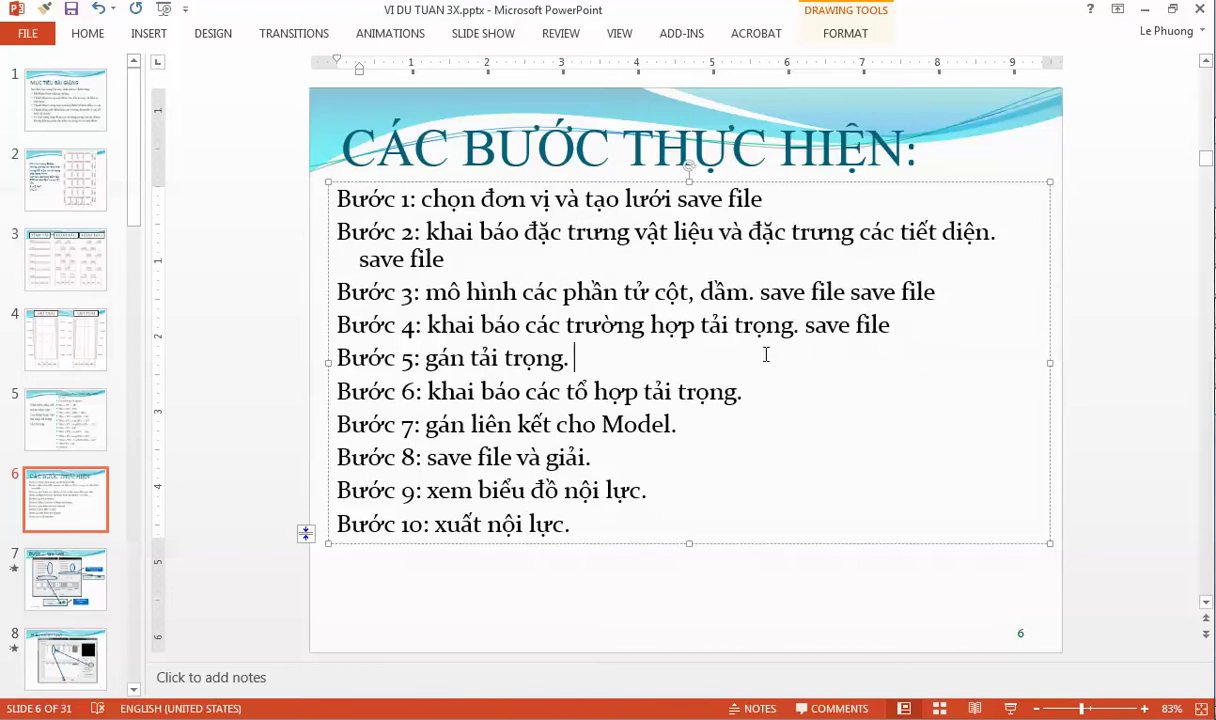
pyautogui.hotkey('ctrl', 'v')
pyautogui.click(817, 399)
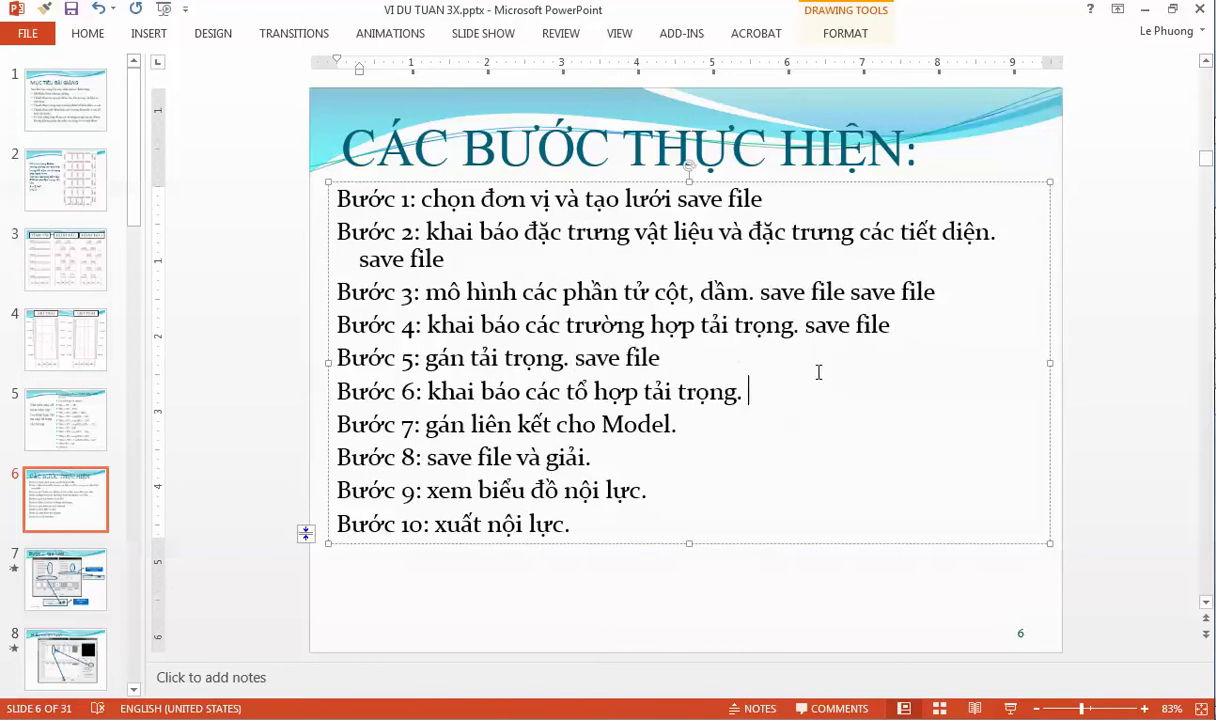
pyautogui.hotkey('ctrl', 'v')
pyautogui.click(758, 442)
pyautogui.click(747, 425)
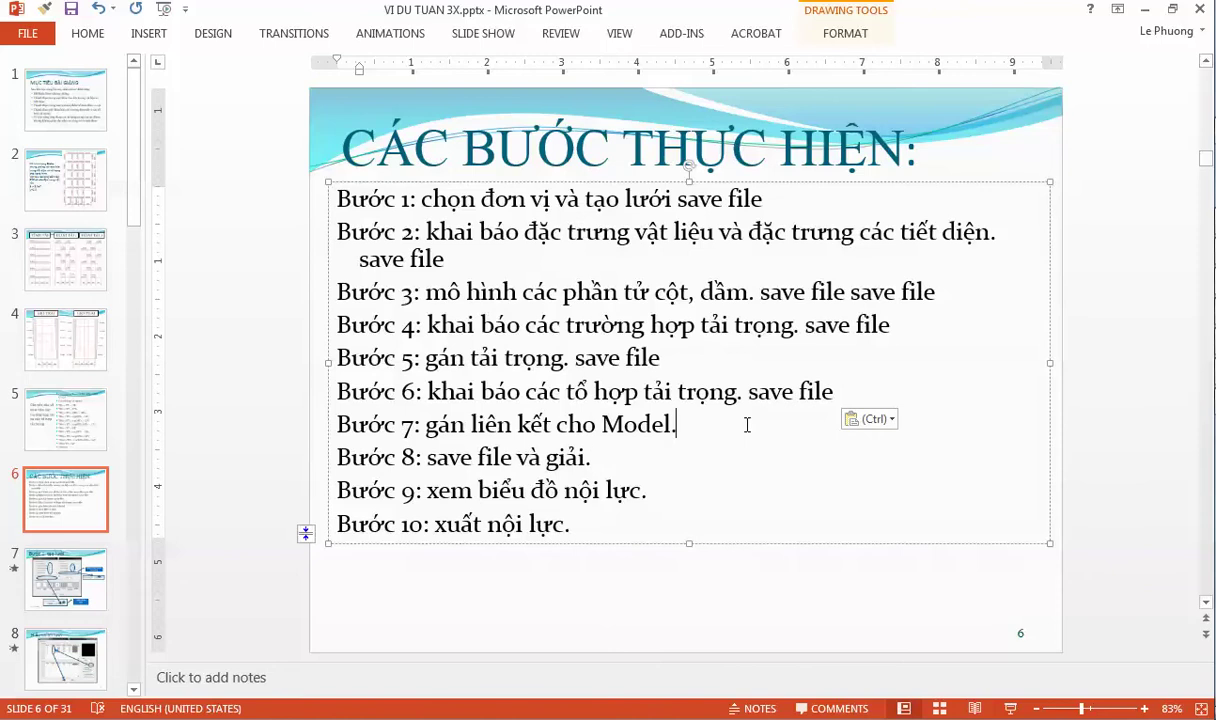
pyautogui.hotkey('ctrl', 'v')
pyautogui.click(674, 467)
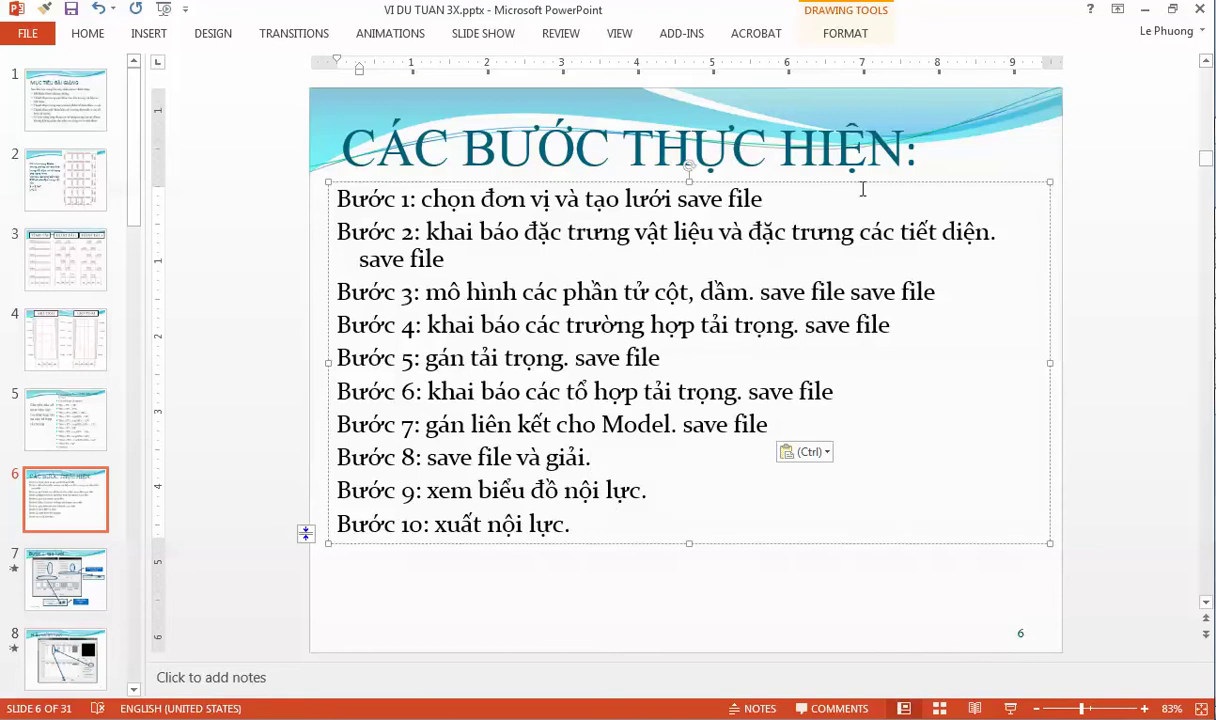
# Step: Switch back to ETABS, start saving the model, and create and open a new folder BT2 inside the Model folder
pyautogui.hotkey('alt', 'Tab')
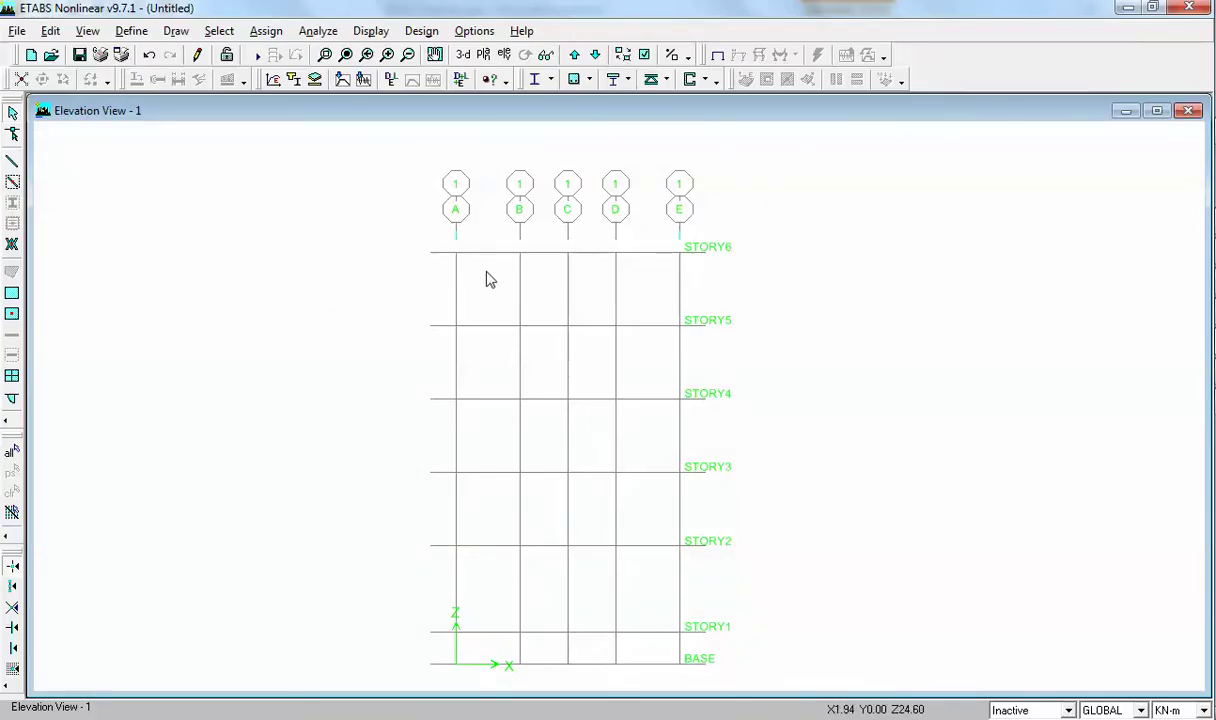
pyautogui.click(72, 58)
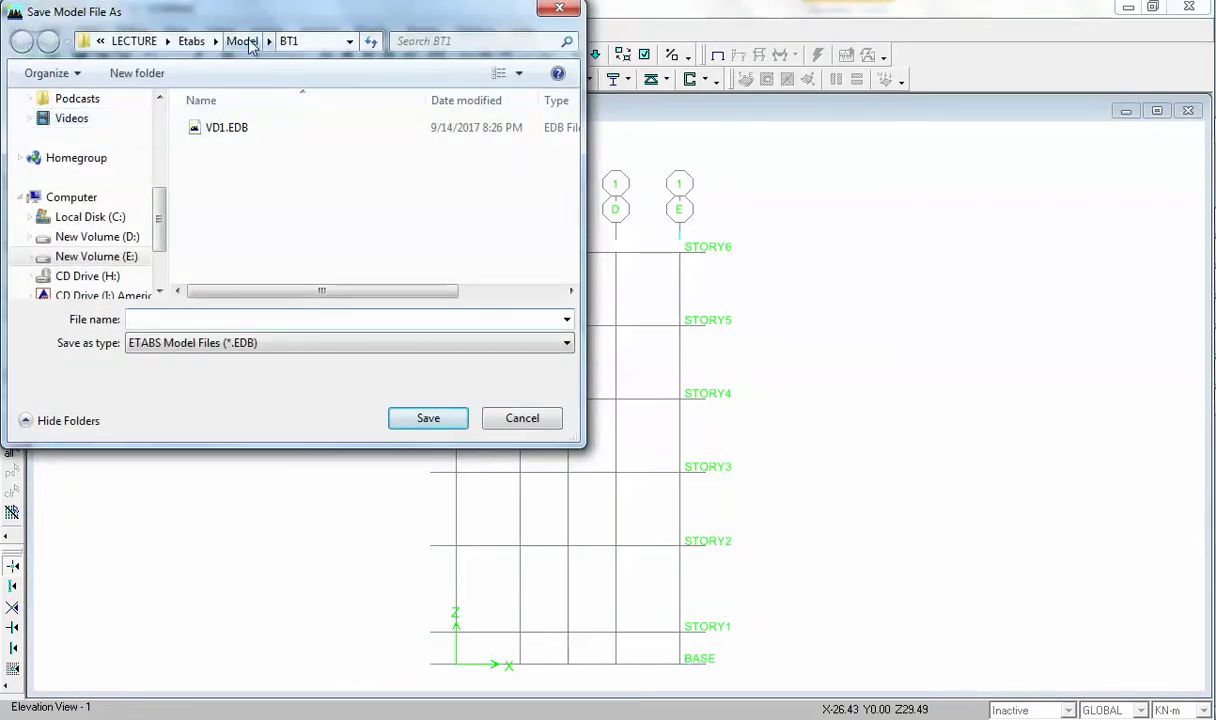
pyautogui.click(242, 41)
pyautogui.click(121, 72)
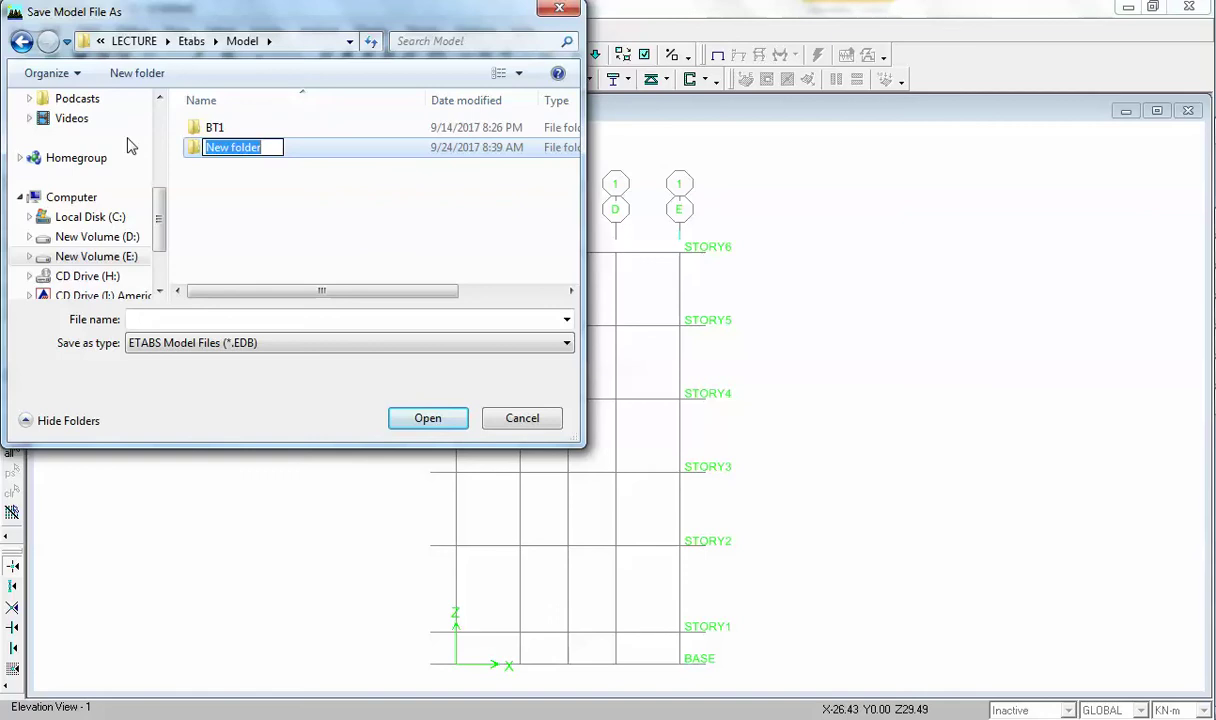
pyautogui.write('BT2')
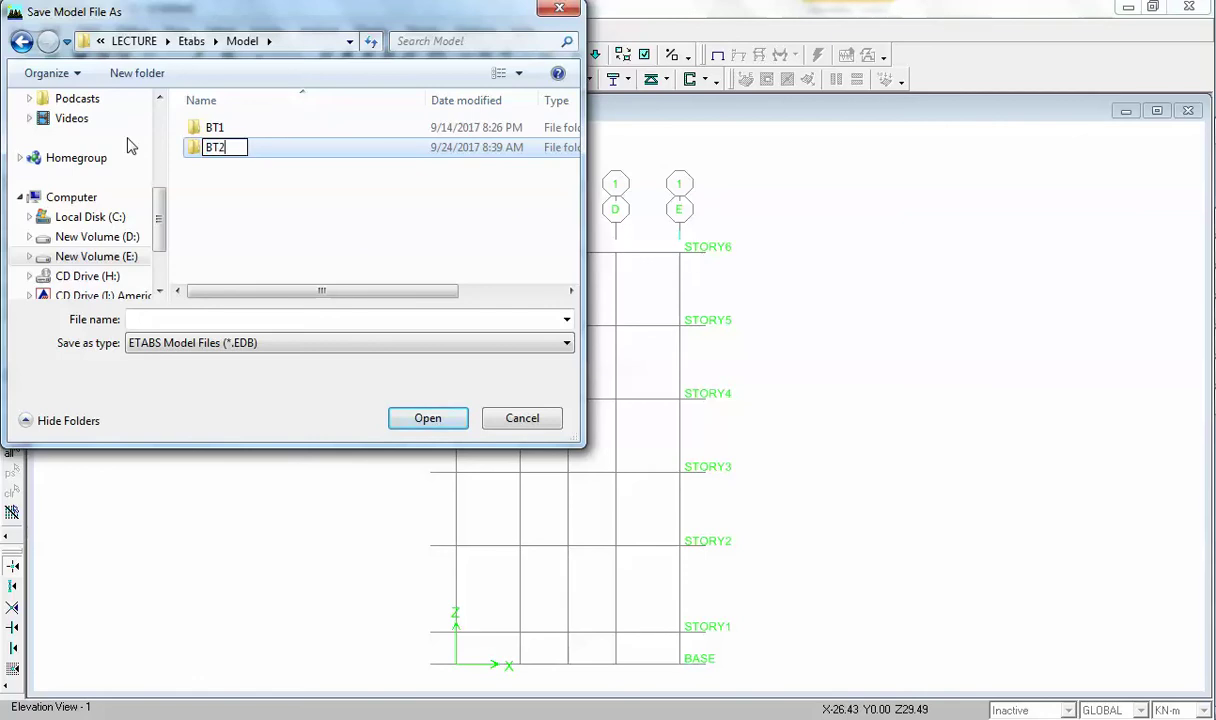
pyautogui.press('Return')
pyautogui.press('Return')
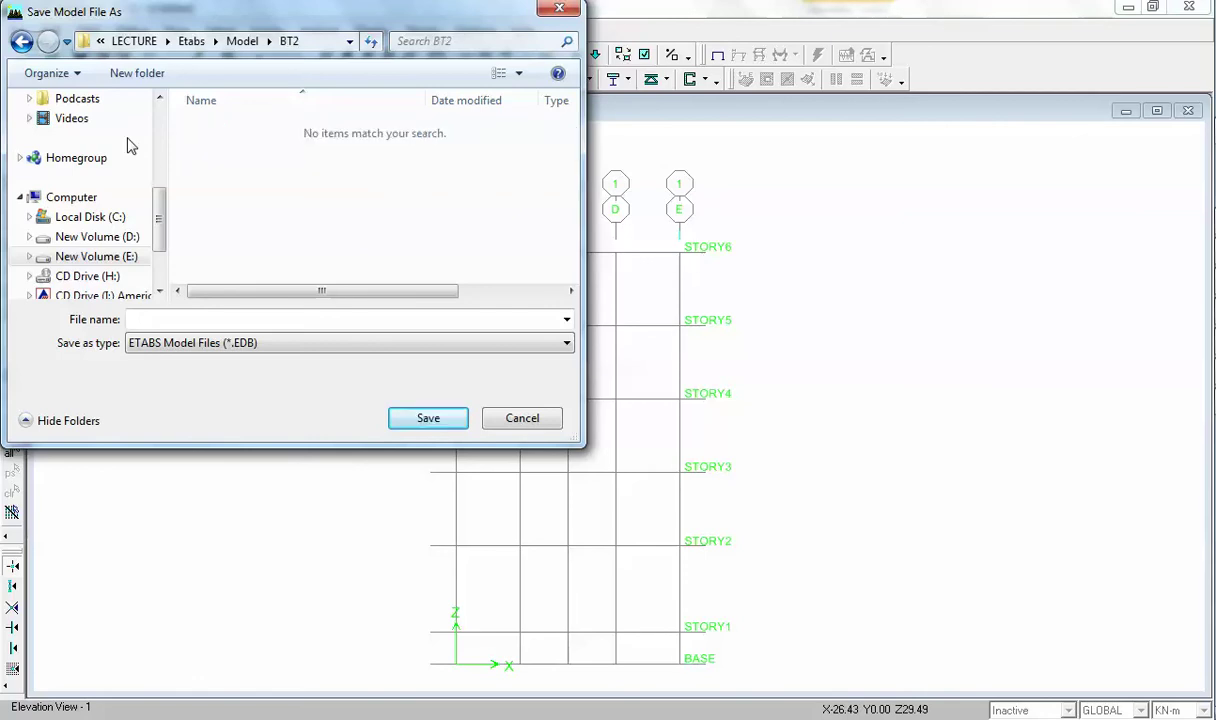
# Step: Save the model in the BT2 folder under the file name BT2
pyautogui.click(215, 317)
pyautogui.write('BT2')
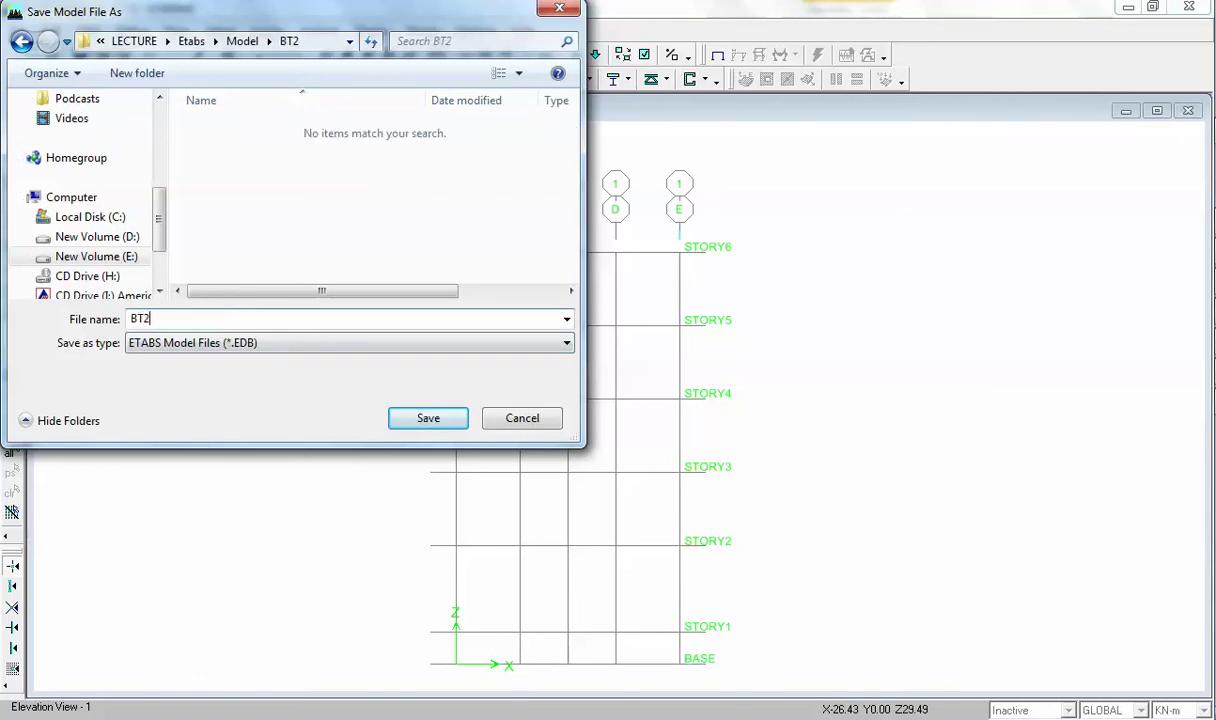
pyautogui.press('Return')
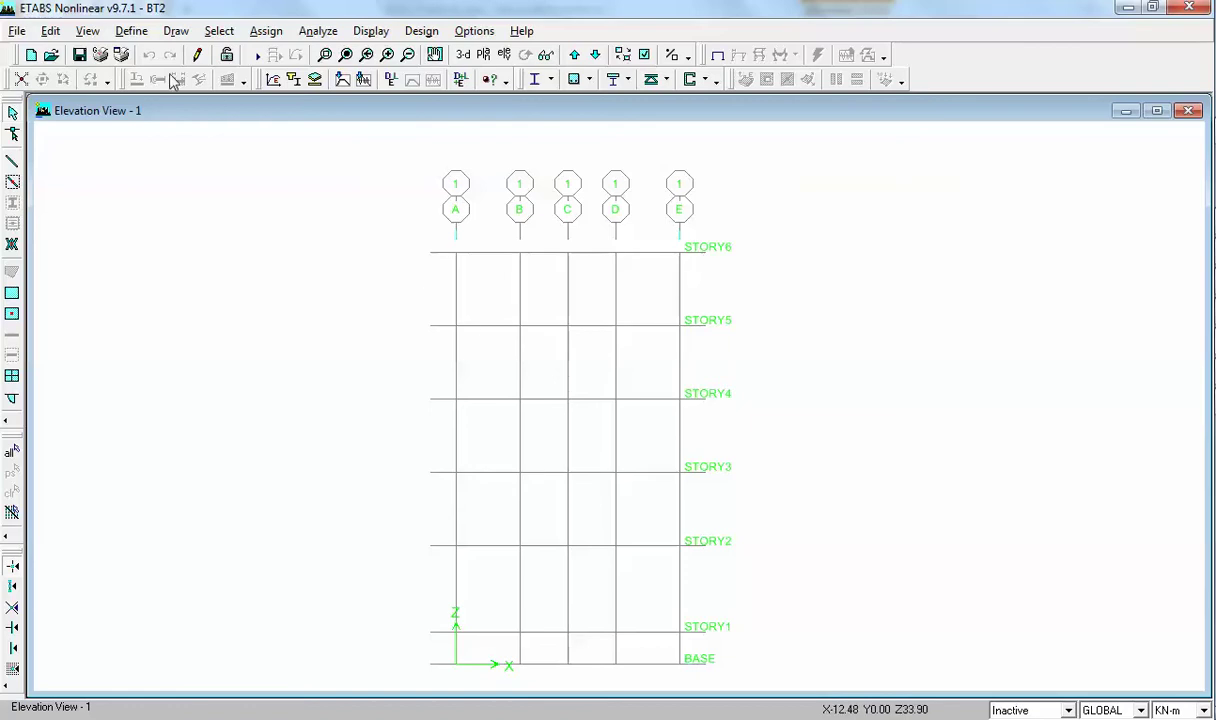
# Step: Open the properties of the CONC material for modification in the material definitions
pyautogui.click(134, 32)
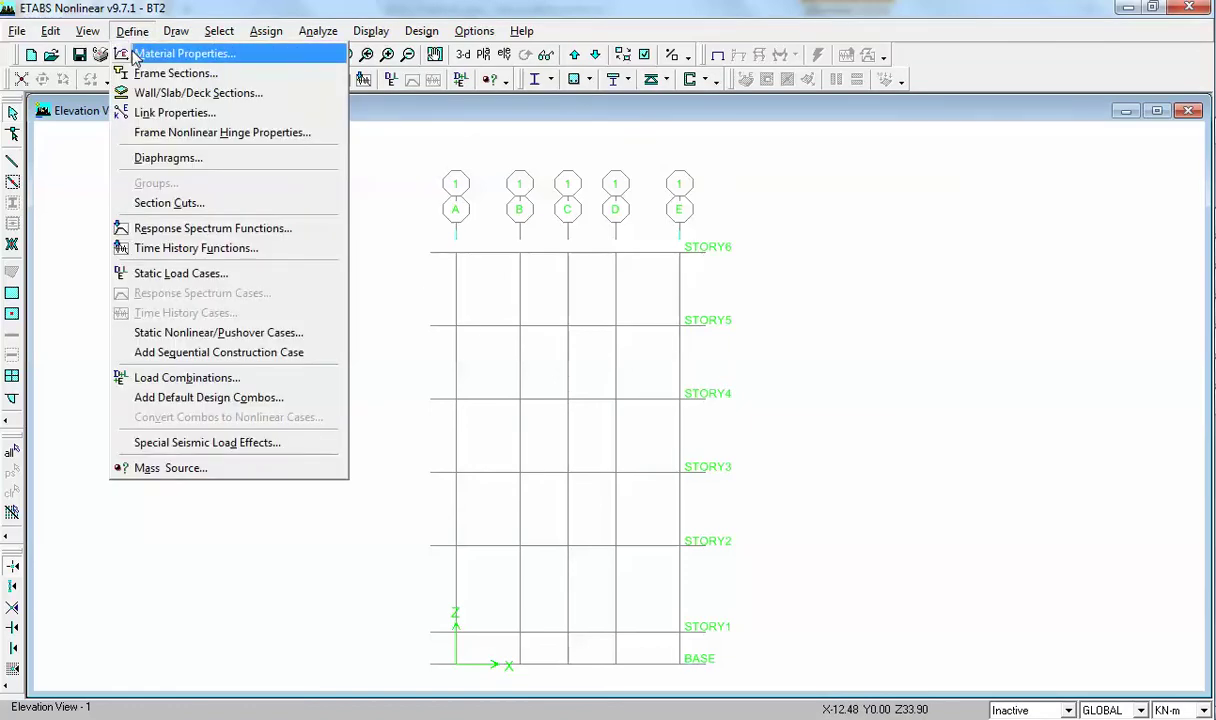
pyautogui.click(135, 60)
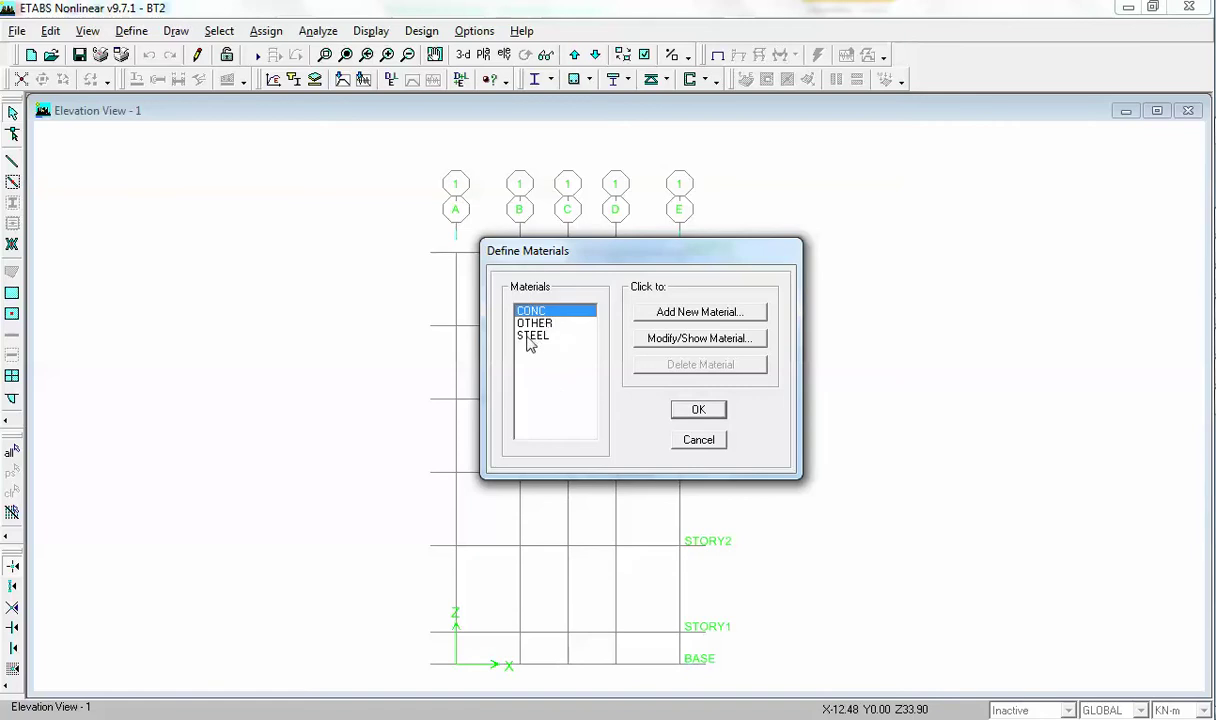
pyautogui.click(529, 337)
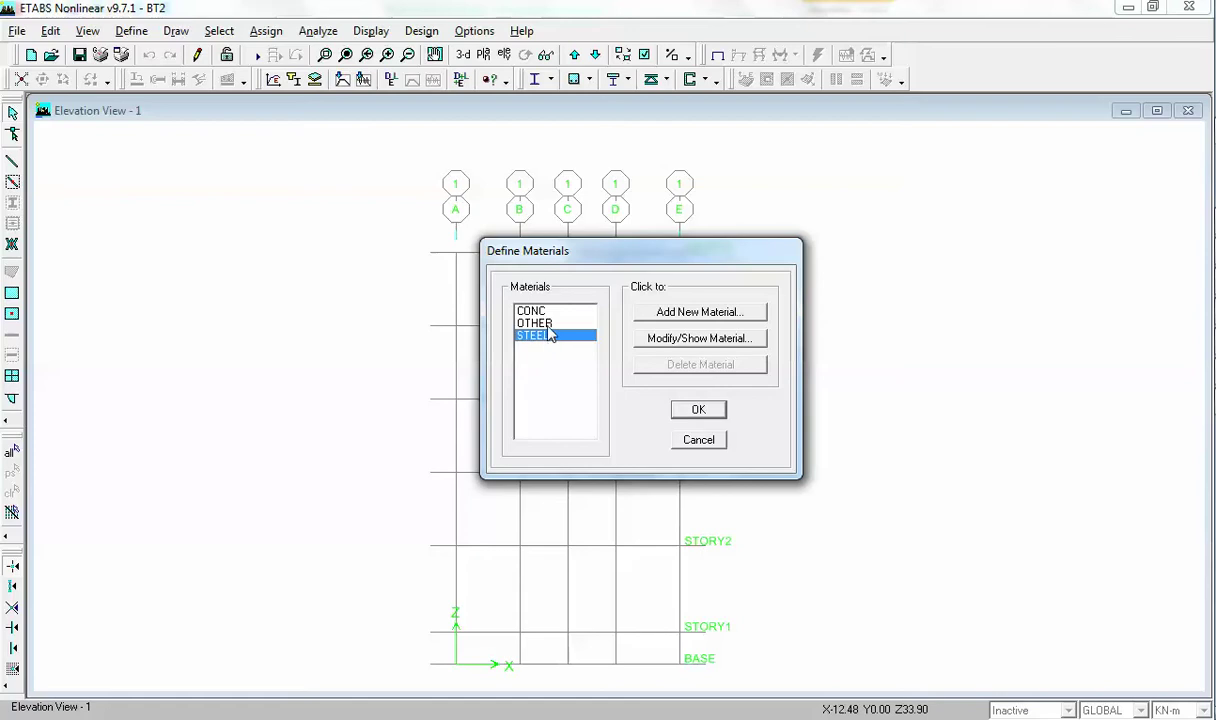
pyautogui.click(548, 325)
pyautogui.click(551, 313)
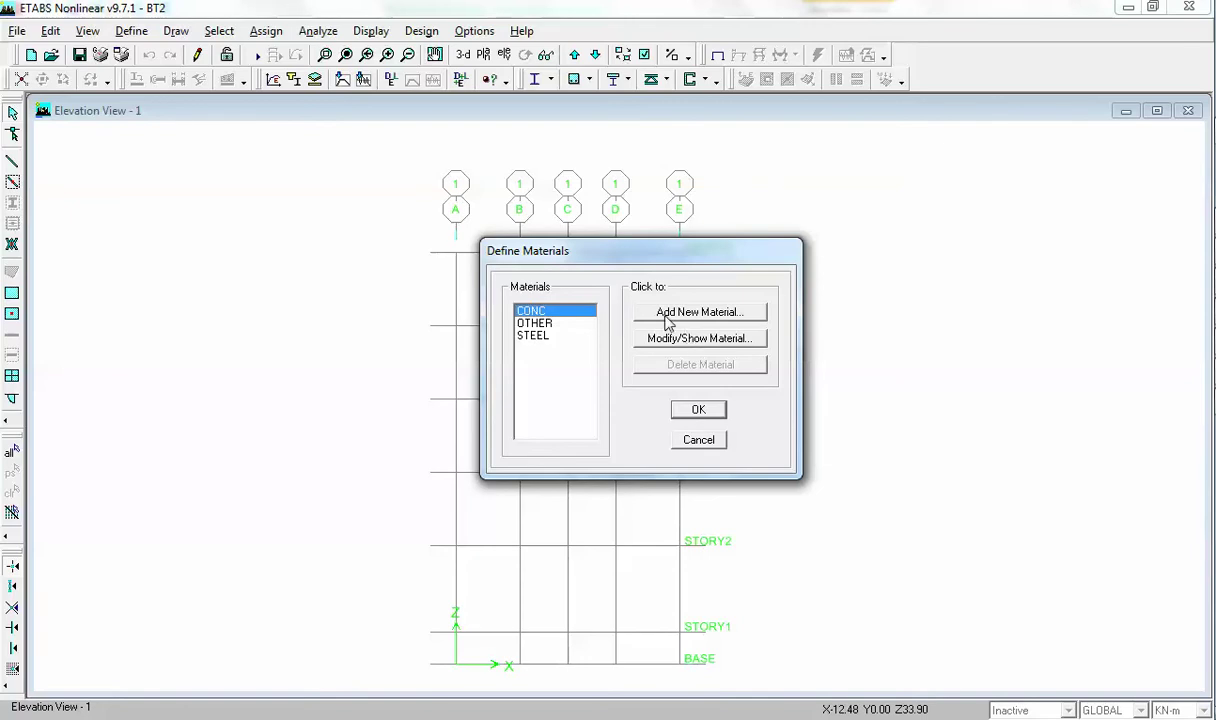
pyautogui.click(700, 313)
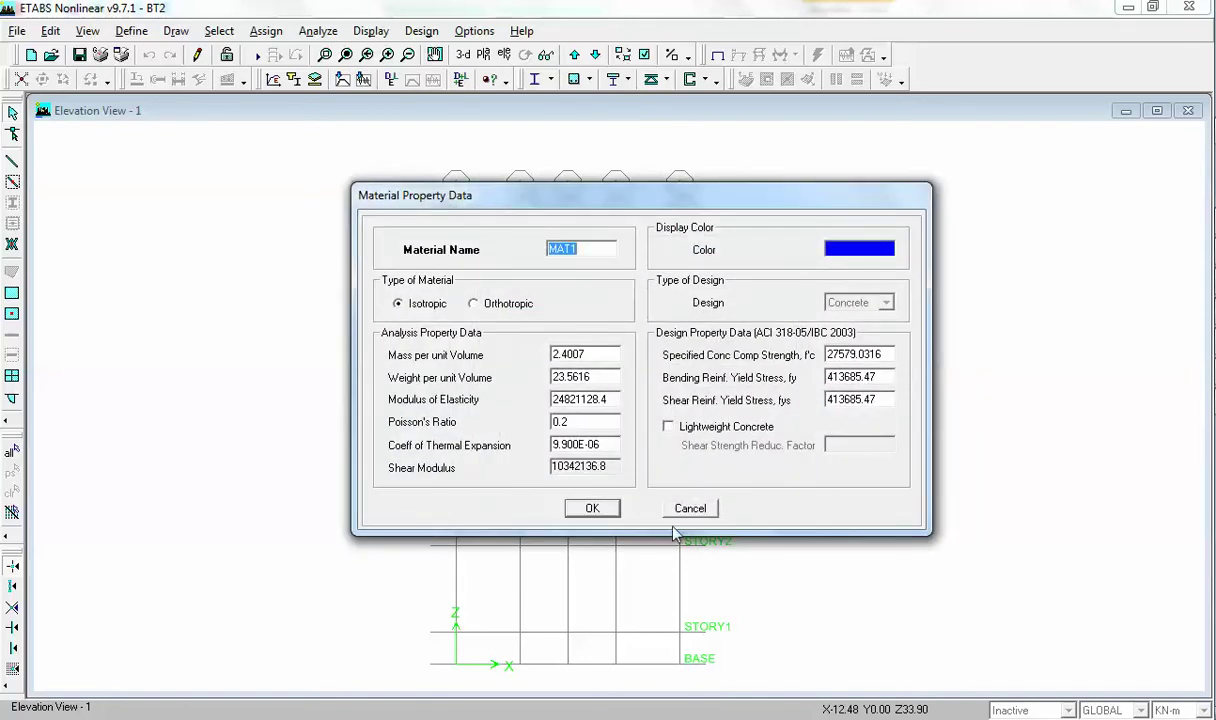
pyautogui.click(668, 506)
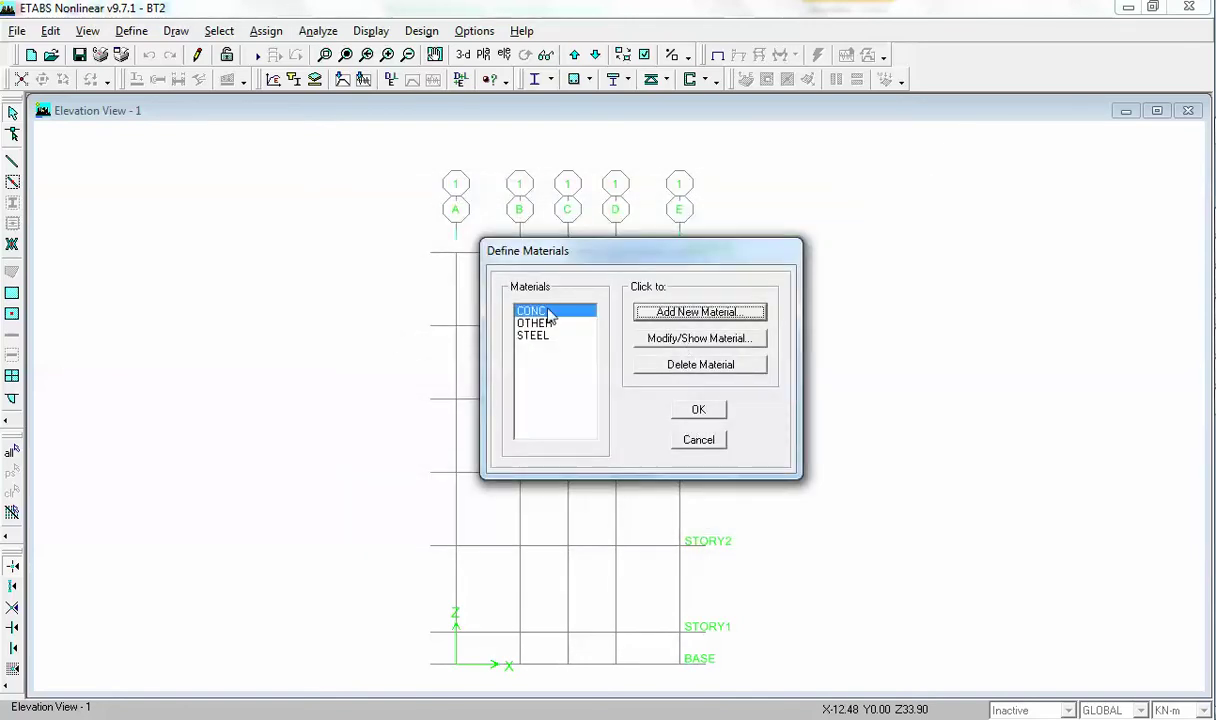
pyautogui.click(690, 343)
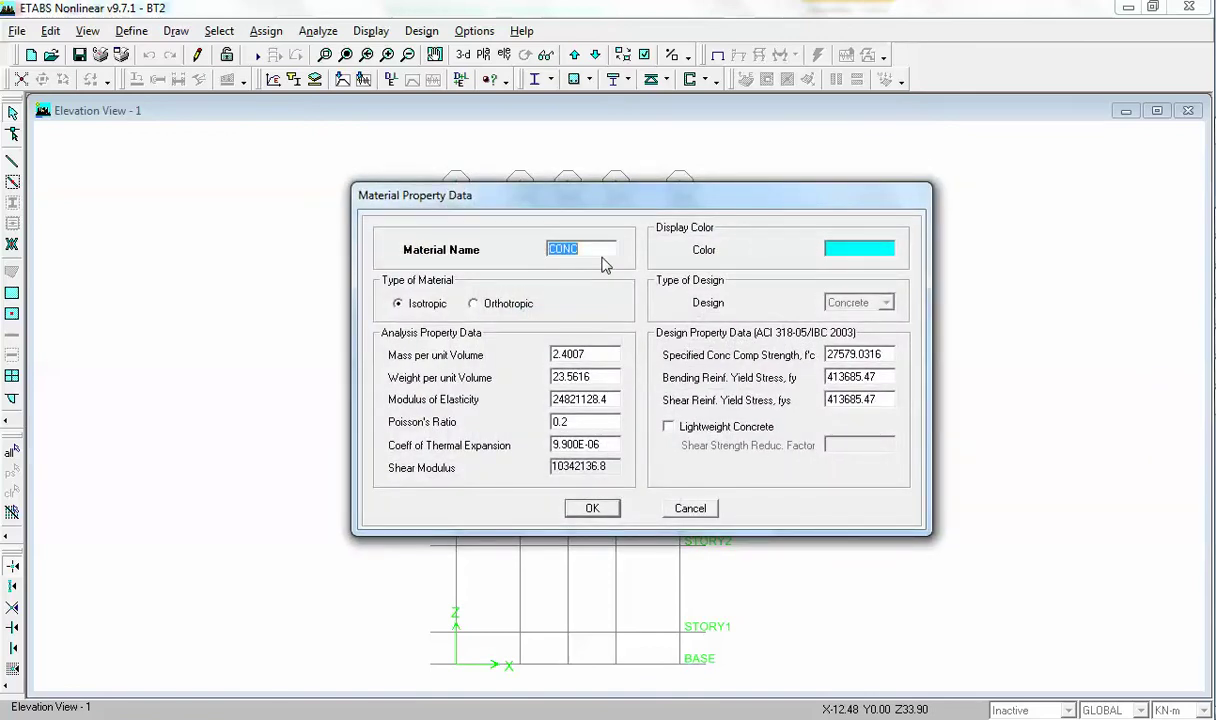
# Step: Switch to the VI DU TUAN 3X presentation and check the concrete's elastic modulus and Poisson's ratio on slide 2
pyautogui.click(1214, 281)
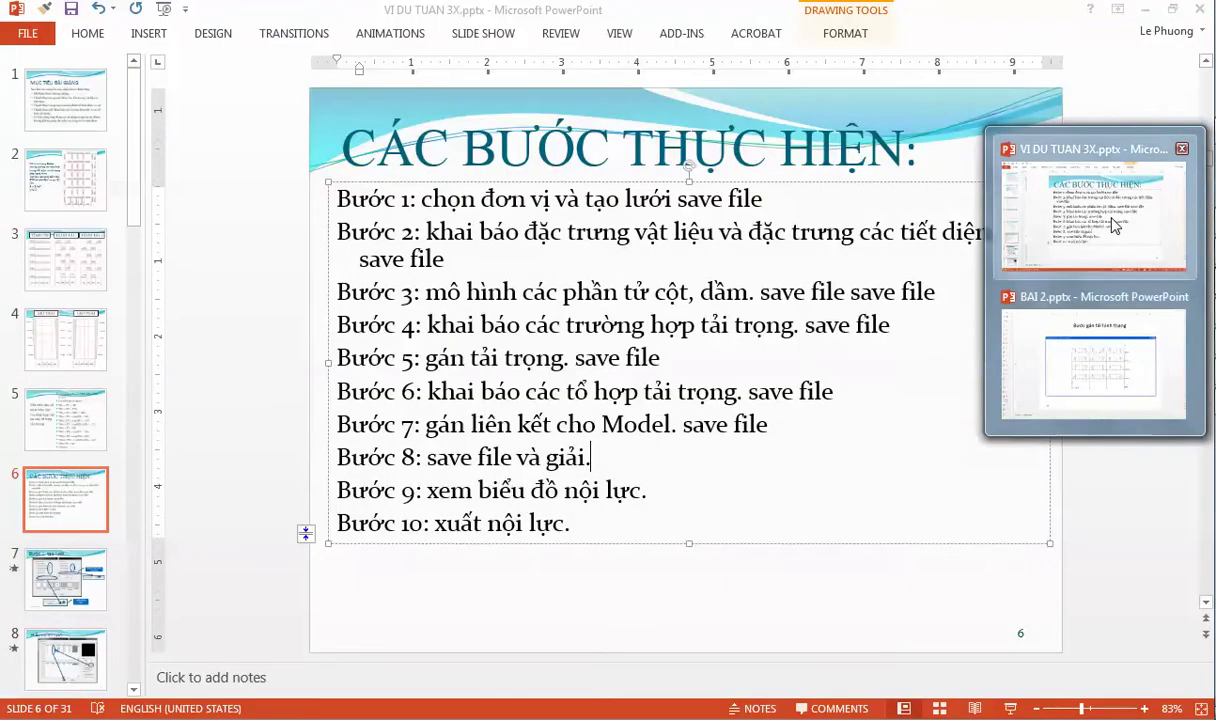
pyautogui.click(1114, 225)
pyautogui.scroll(2, 1010, 390)
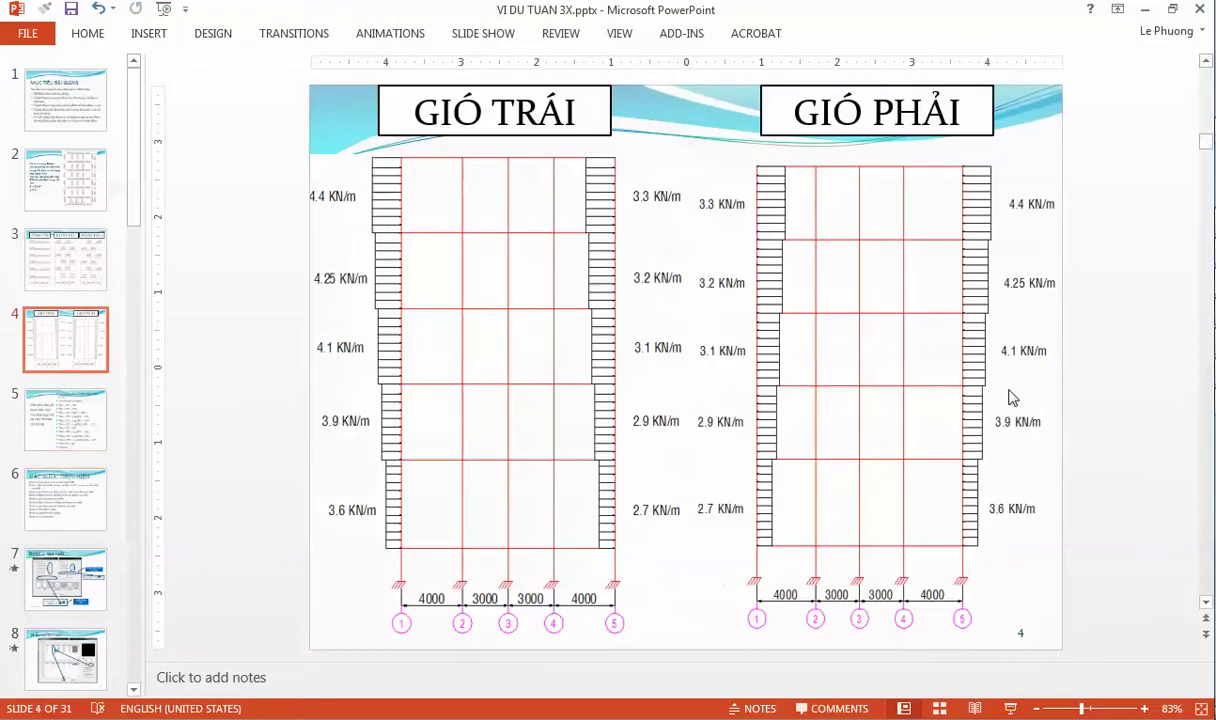
pyautogui.scroll(2, 1010, 395)
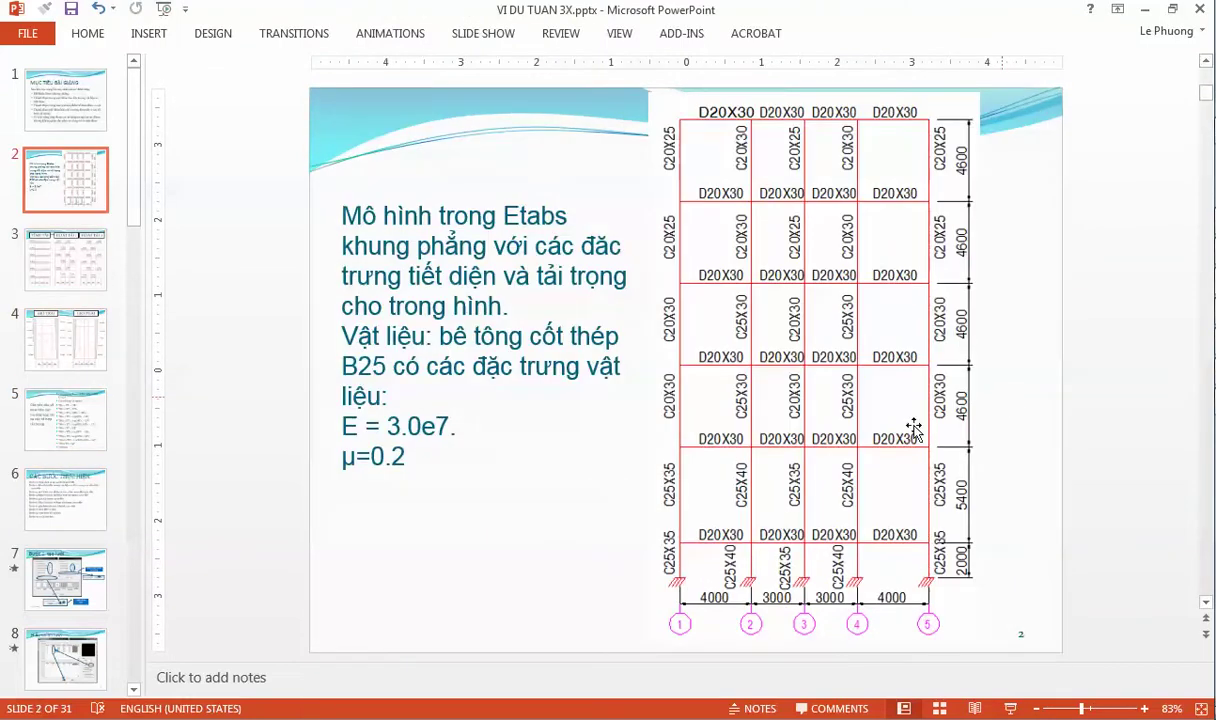
pyautogui.click(406, 426)
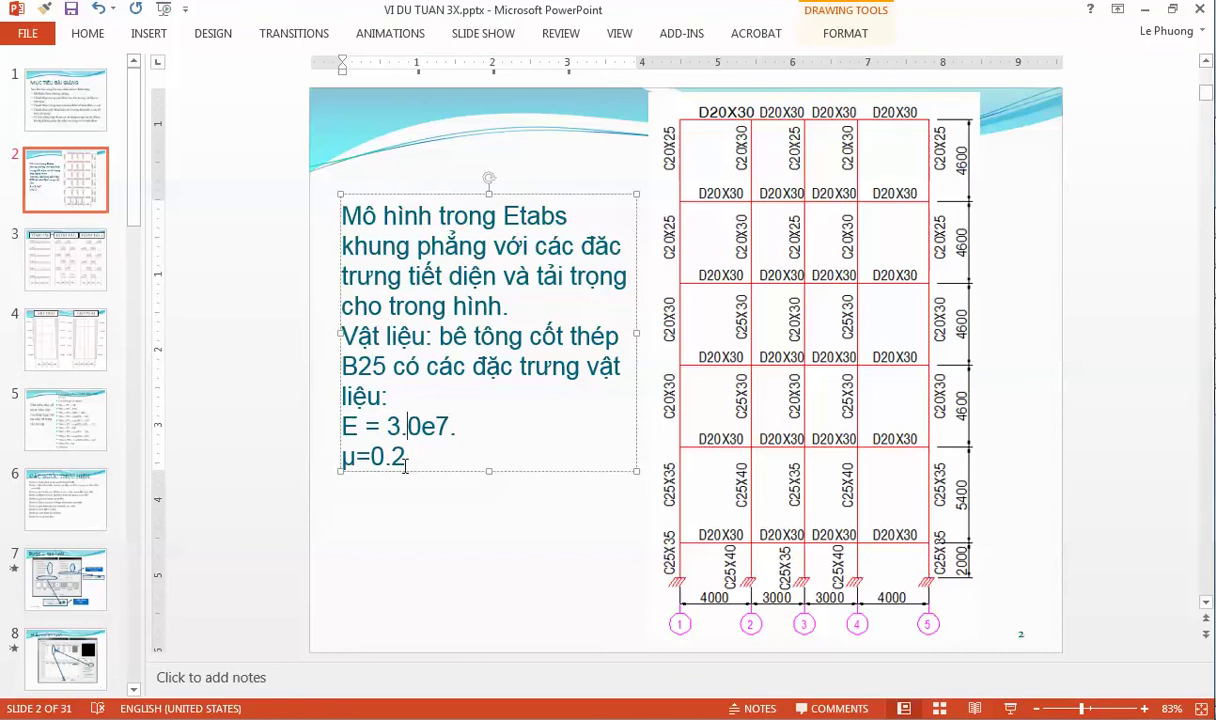
pyautogui.click(390, 456)
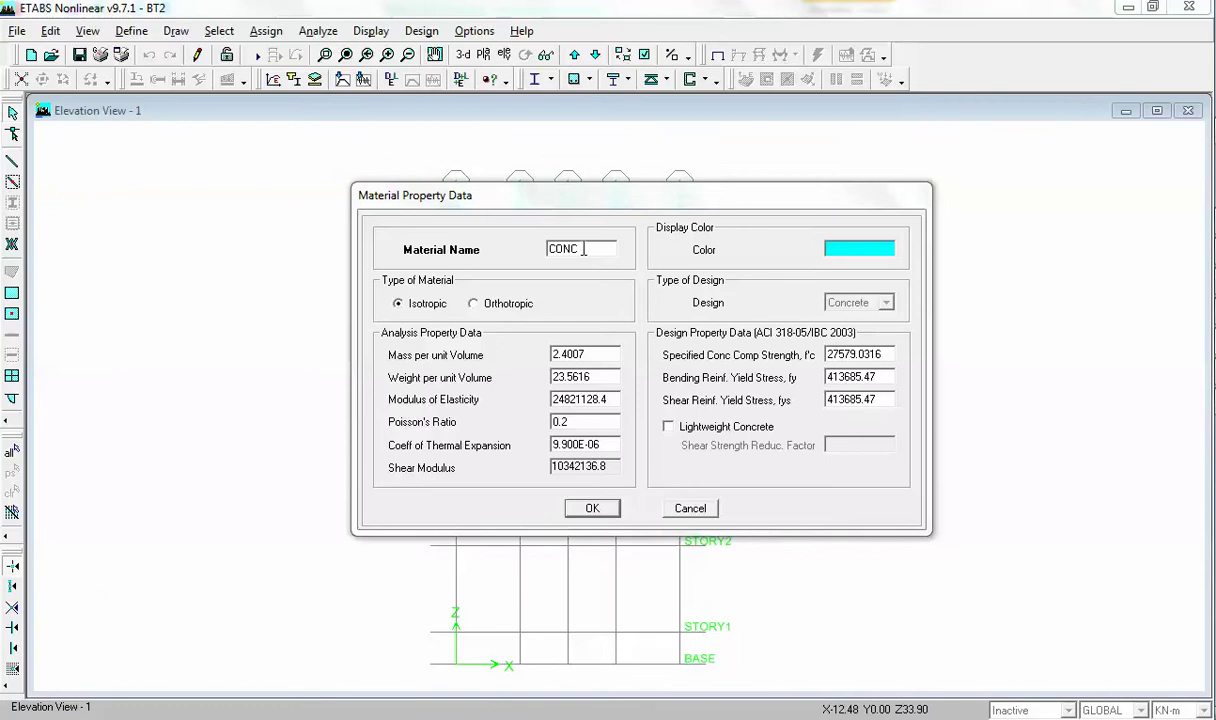
# Step: In ETABS, rename the concrete material to B30 and set its mass per unit volume to 2.5
pyautogui.moveTo(585, 249); pyautogui.dragTo(507, 250)
pyautogui.write('B30')
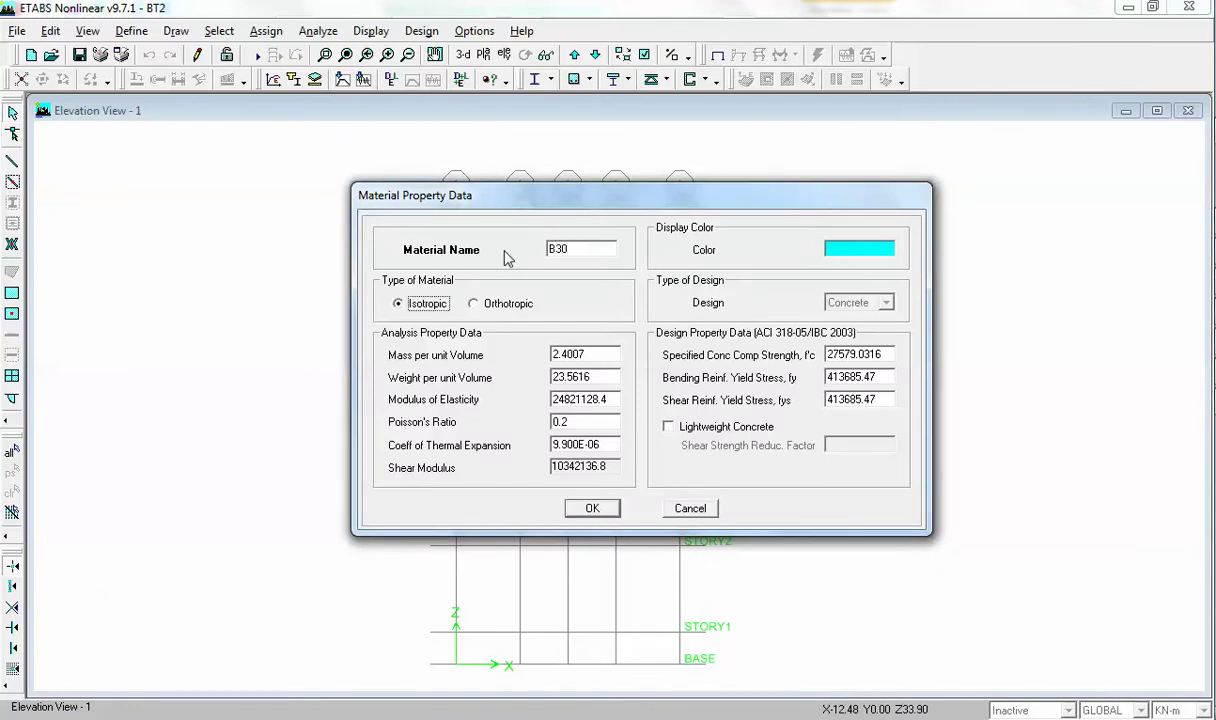
pyautogui.press('Tab')
pyautogui.write('2.5')
# Step: Set the B30 material's weight per unit volume to 25 and modulus of elasticity to 3E7, and accept the material definitions
pyautogui.press('Tab')
pyautogui.write('2')
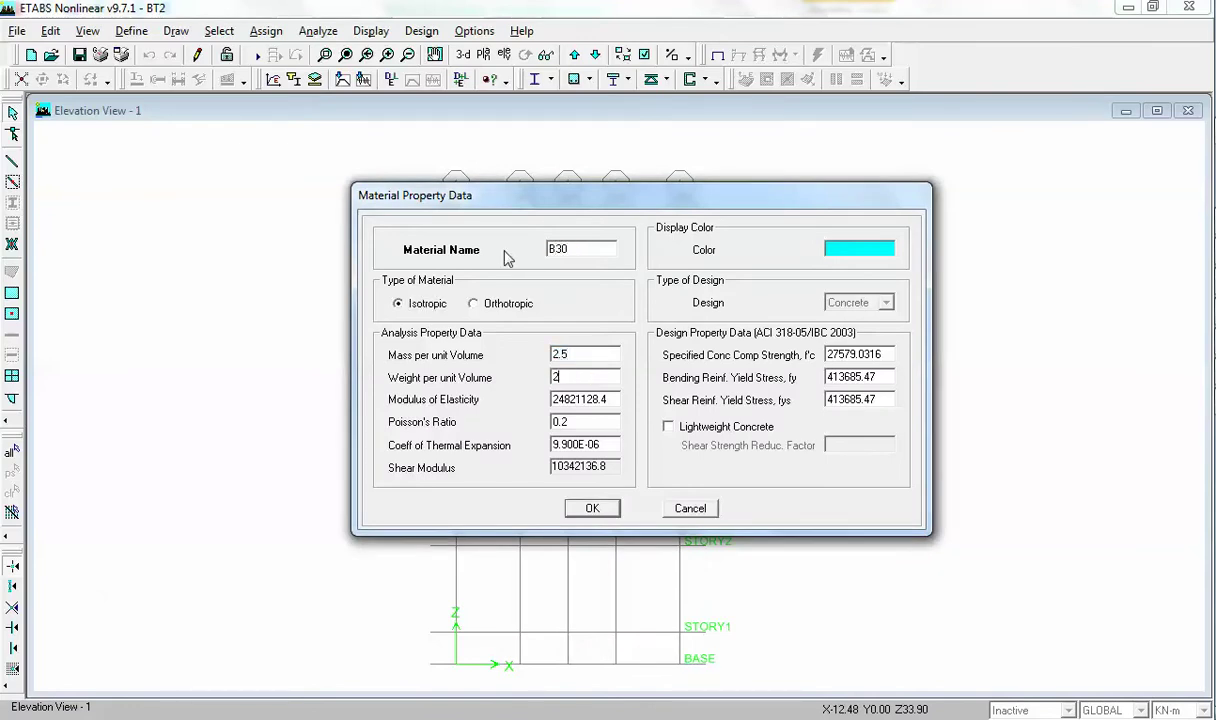
pyautogui.write('5')
pyautogui.press('Tab')
pyautogui.write('3E7')
pyautogui.press('Tab')
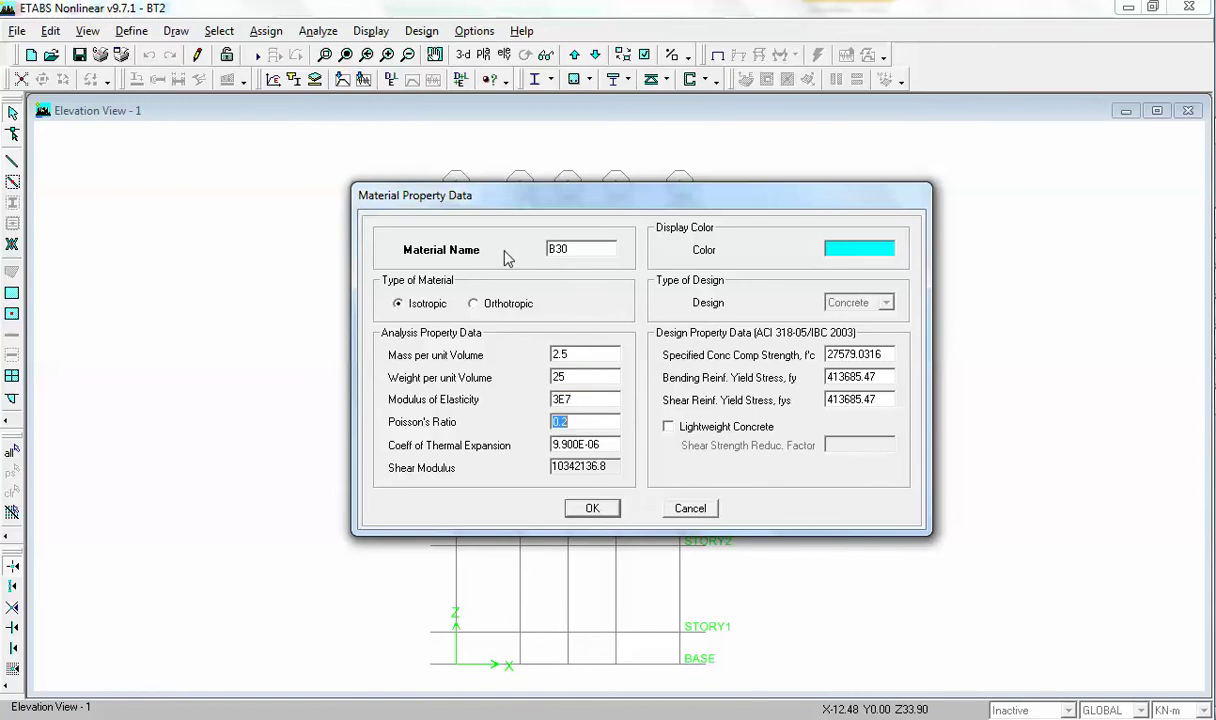
pyautogui.click(593, 509)
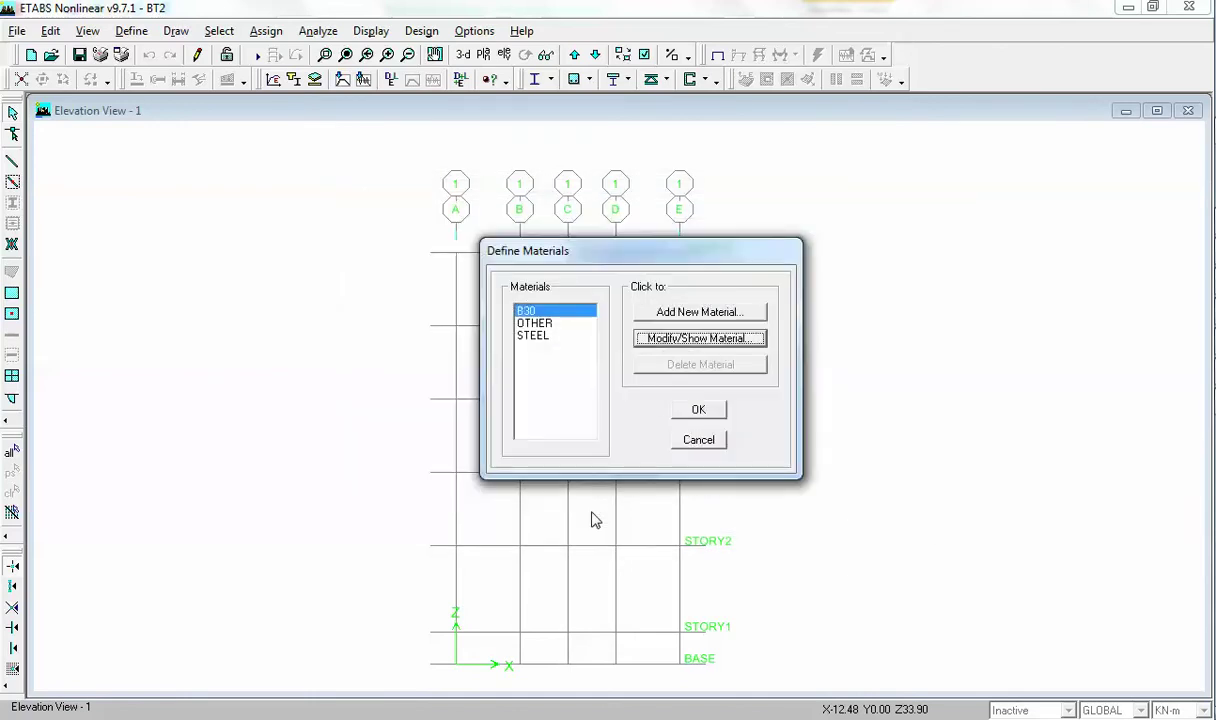
pyautogui.click(692, 410)
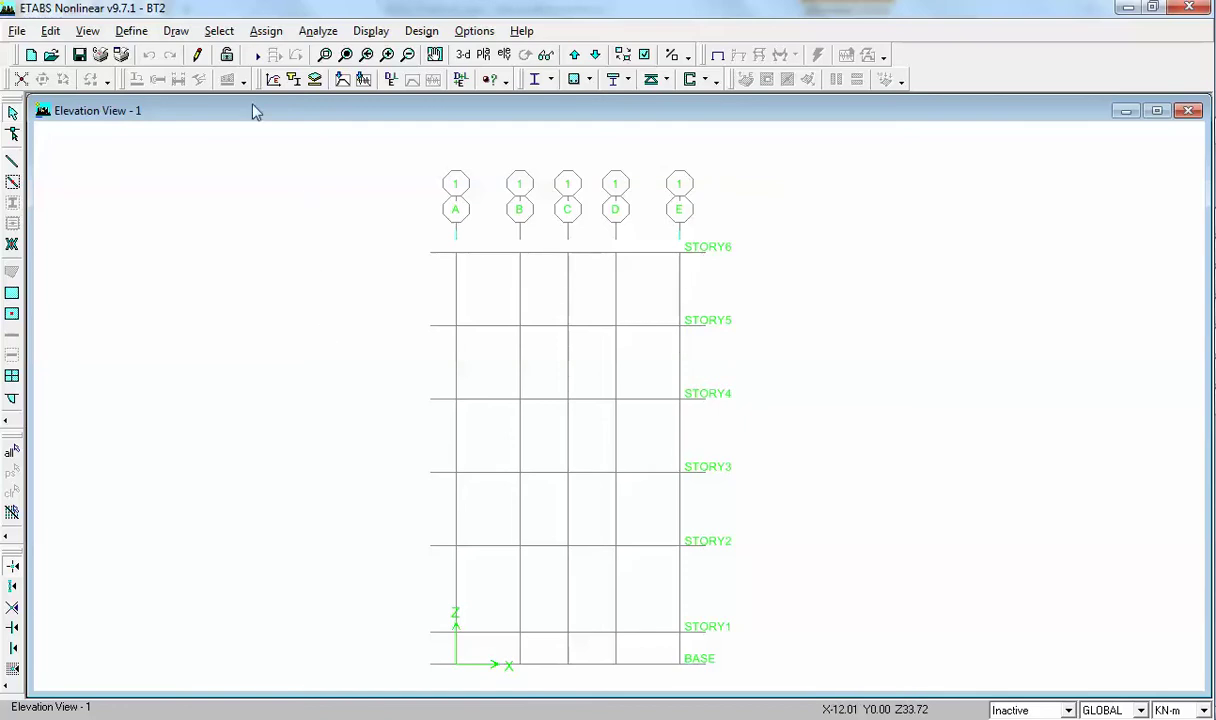
# Step: Open the frame section definitions and delete all the predefined sections through W44X335
pyautogui.click(143, 31)
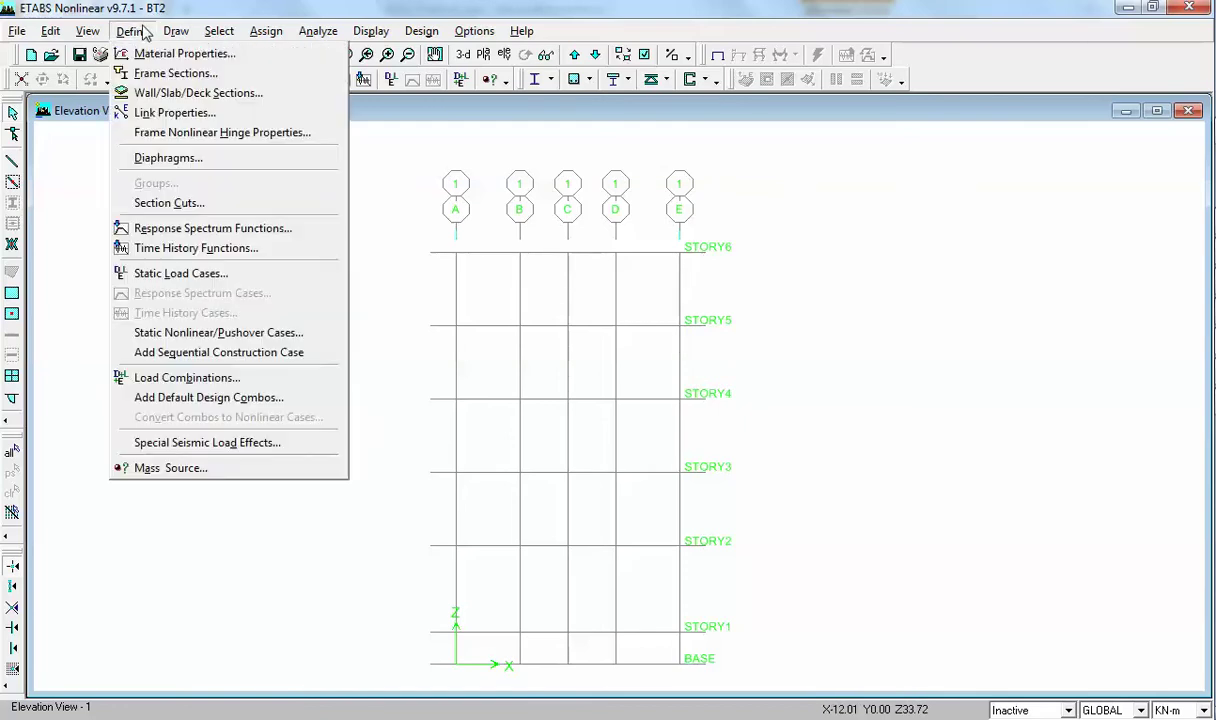
pyautogui.click(167, 74)
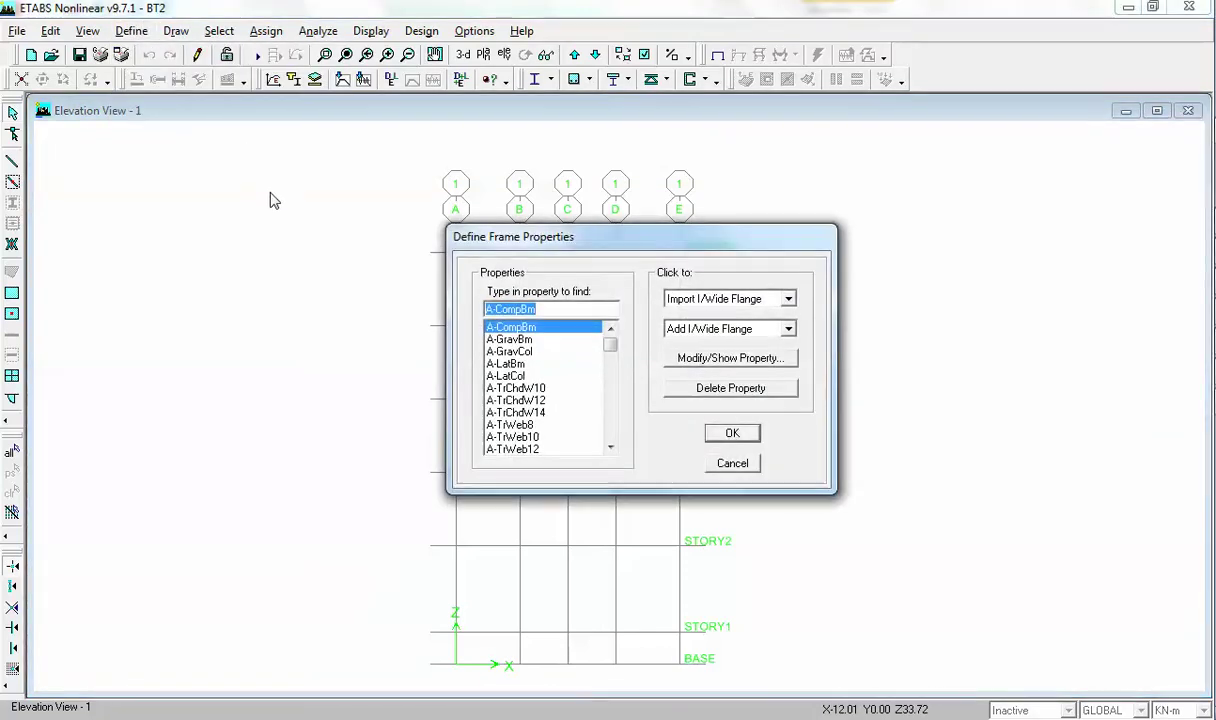
pyautogui.click(505, 340)
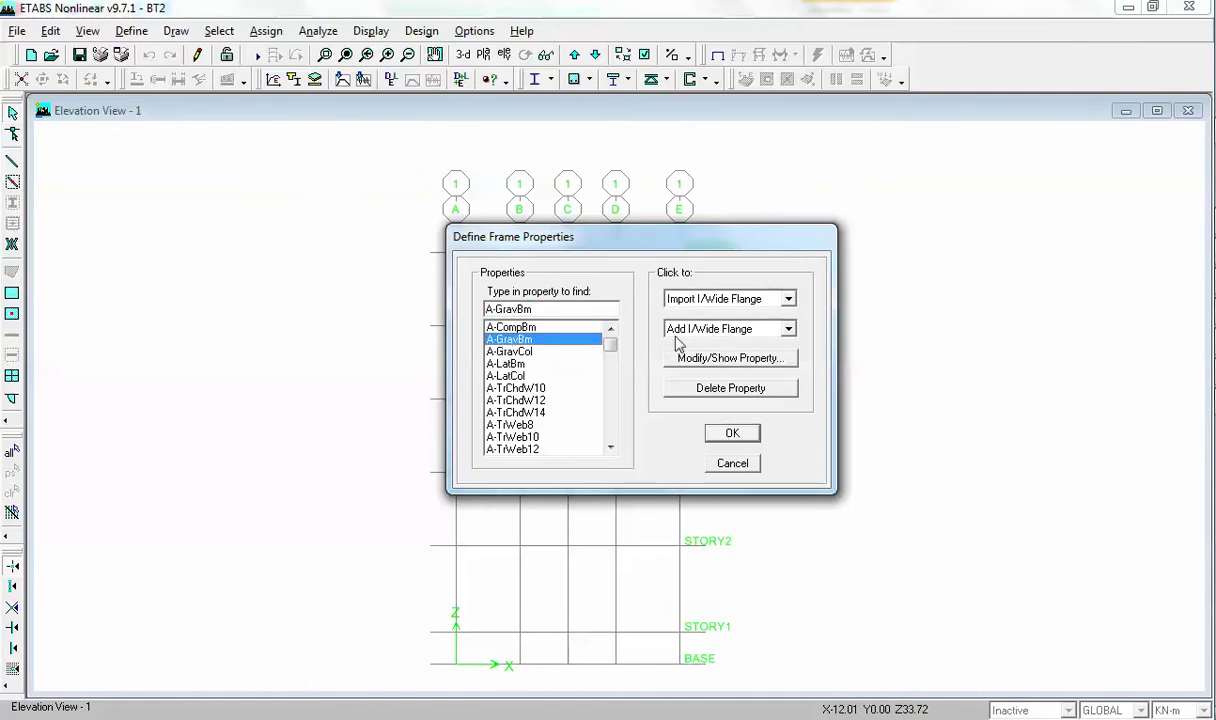
pyautogui.moveTo(610, 345); pyautogui.dragTo(603, 470)
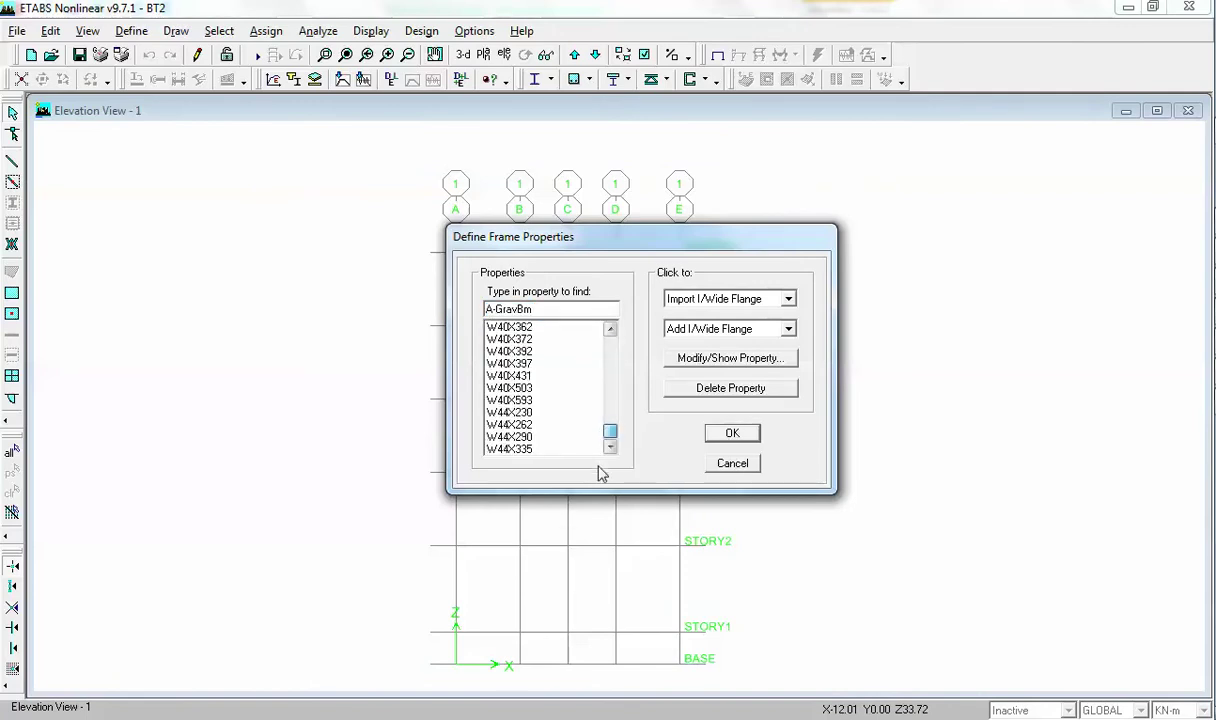
pyautogui.keyDown('shift'); pyautogui.click(524, 449); pyautogui.keyUp('shift')
pyautogui.click(711, 388)
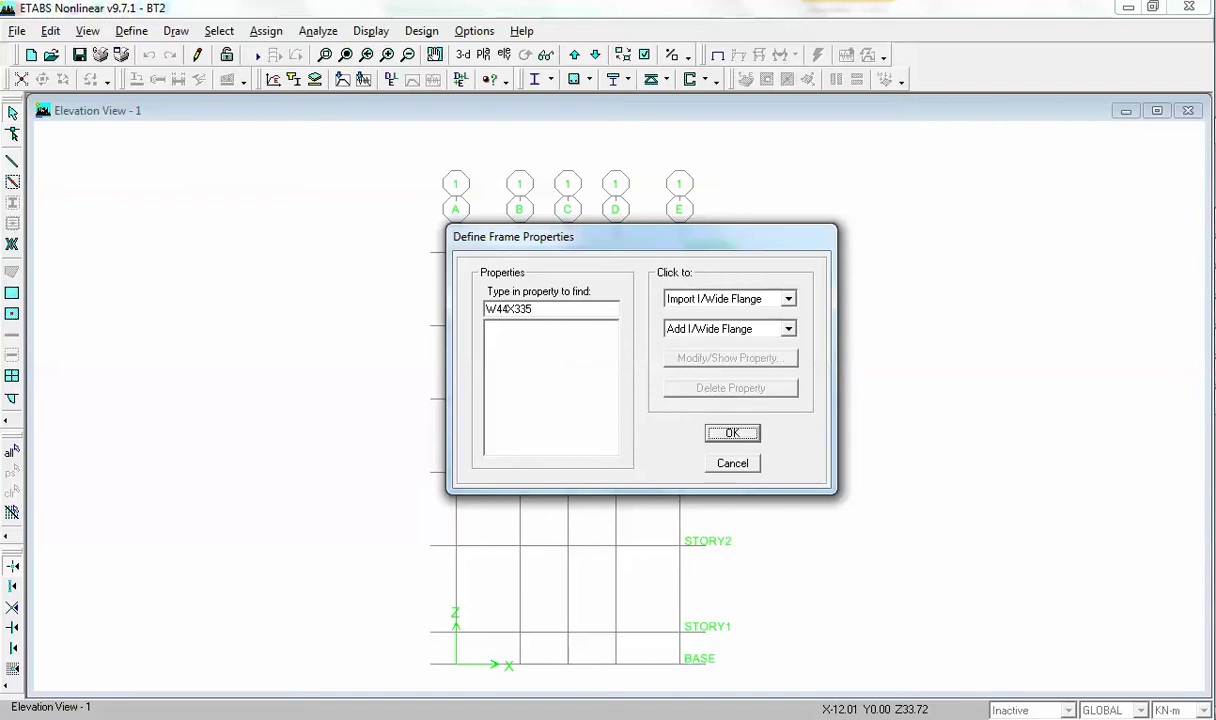
# Step: Check the member sizes on slide 2, then add a rectangular frame section named D30X20 with material B30
pyautogui.click(1214, 281)
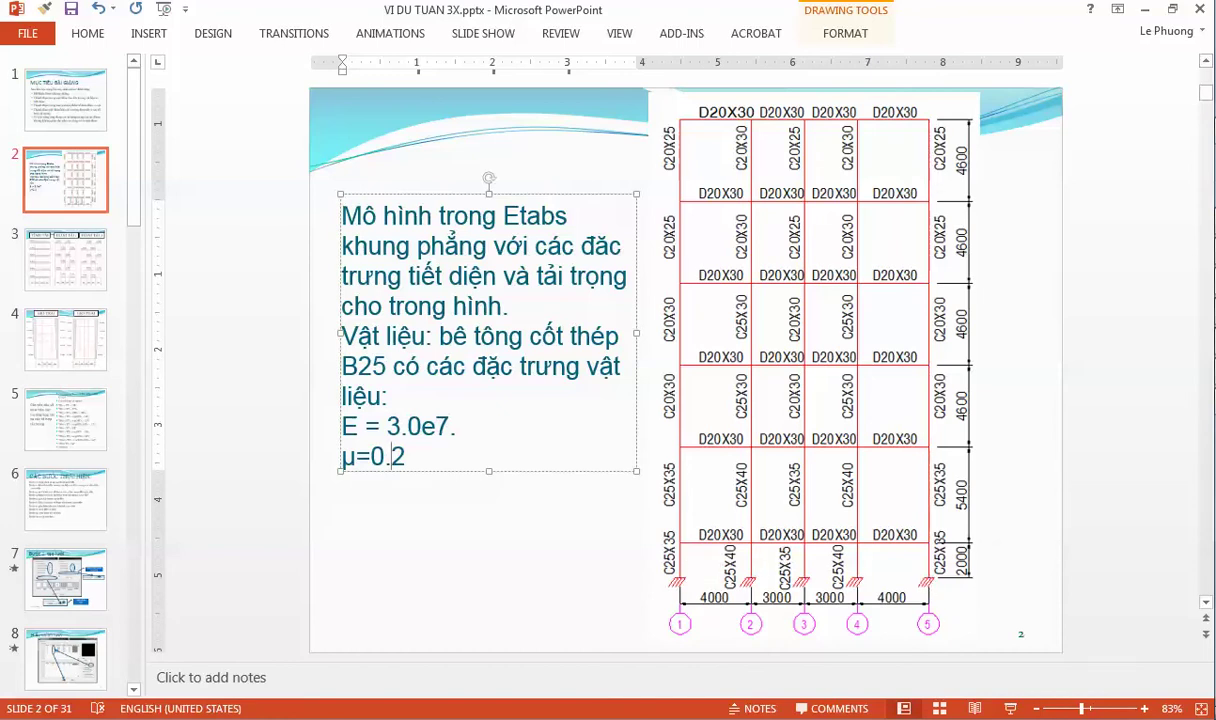
pyautogui.hotkey('alt', 'Tab')
pyautogui.click(728, 333)
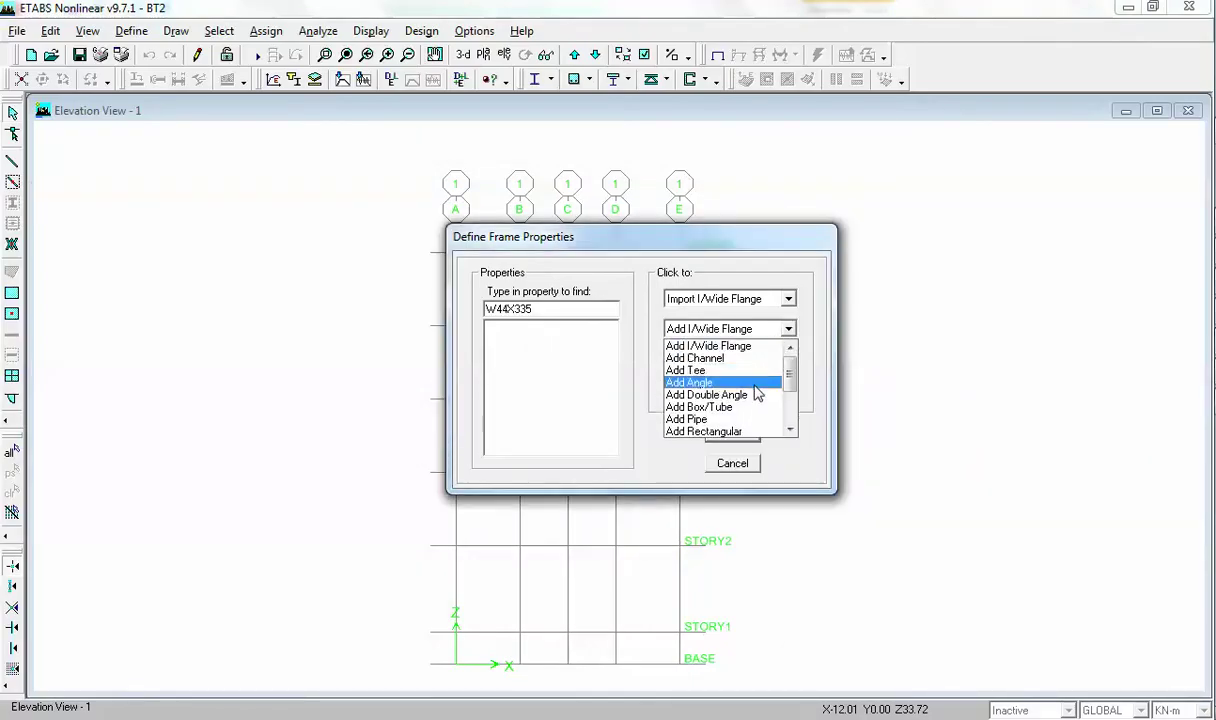
pyautogui.click(724, 432)
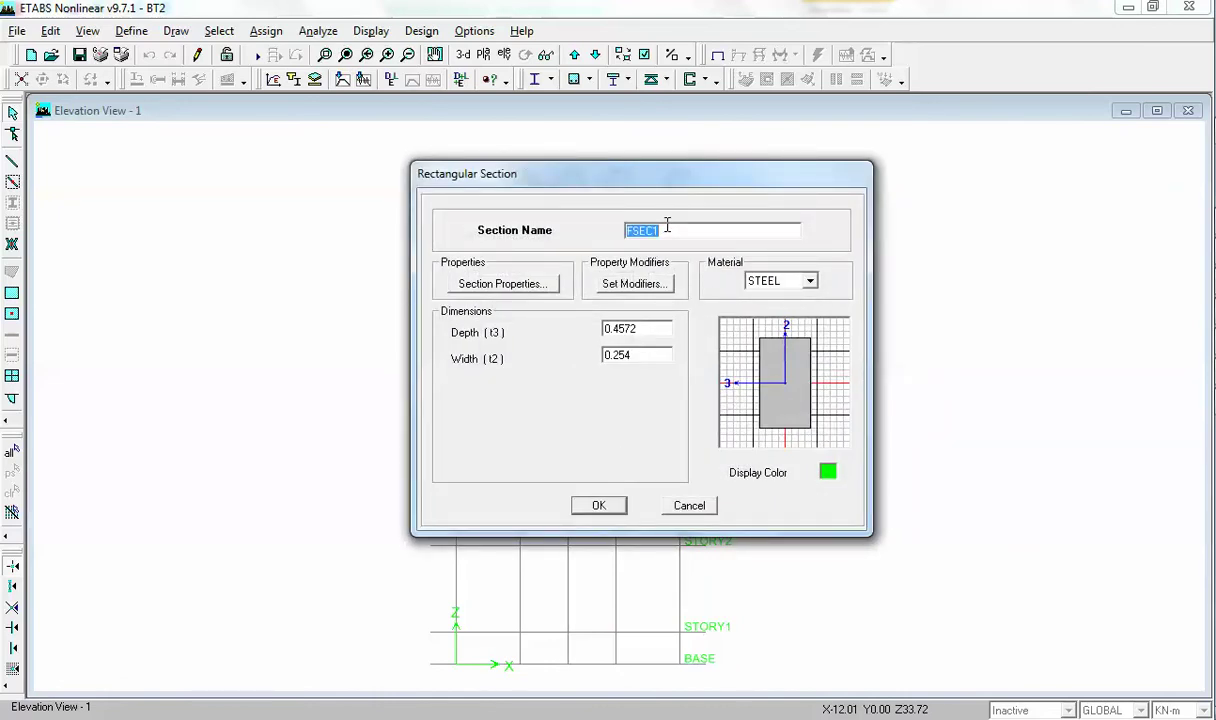
pyautogui.write('D30X20')
pyautogui.click(807, 280)
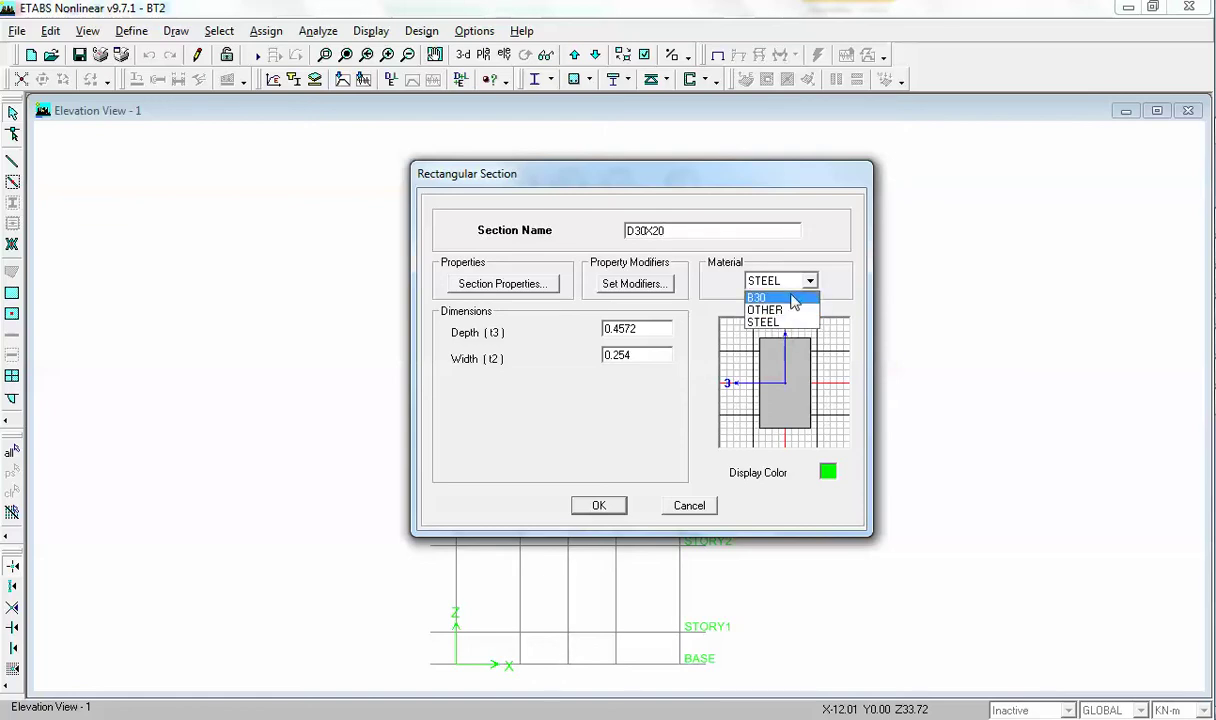
pyautogui.click(794, 298)
# Step: Set the D30X20 section's depth to 0.3 and width to 0.2, and accept the section
pyautogui.doubleClick(632, 328)
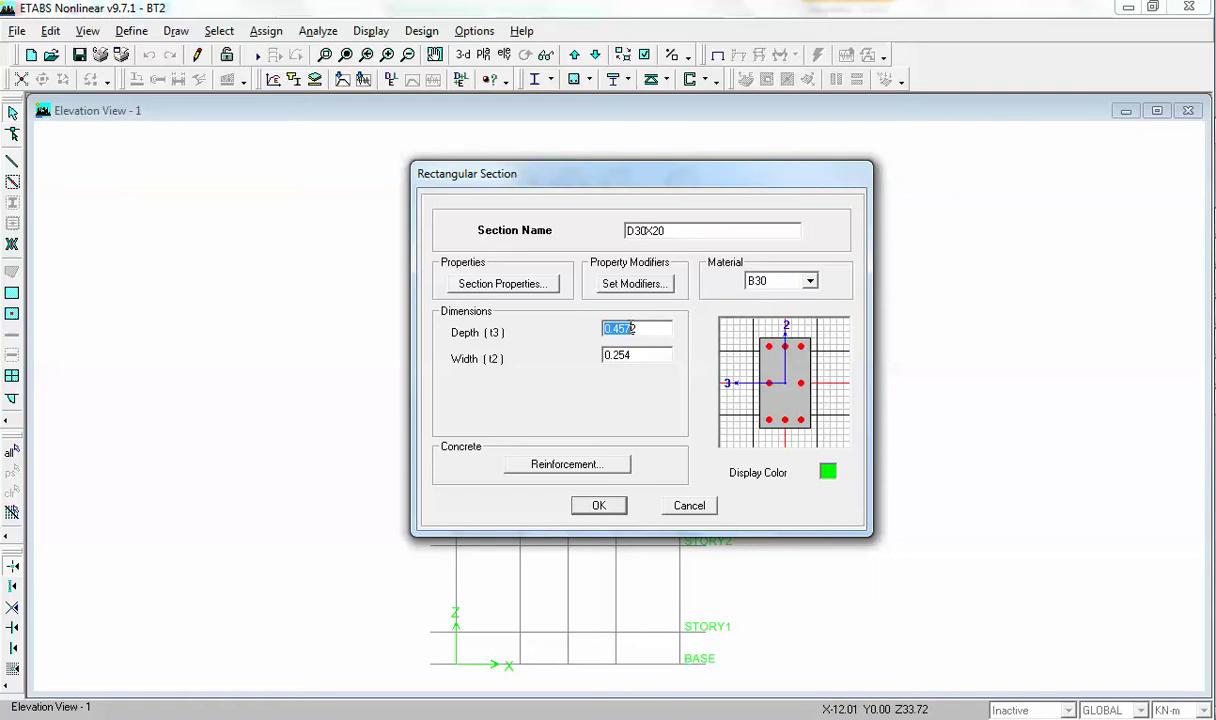
pyautogui.write('.32')
pyautogui.press('Tab')
pyautogui.press('BackSpace')
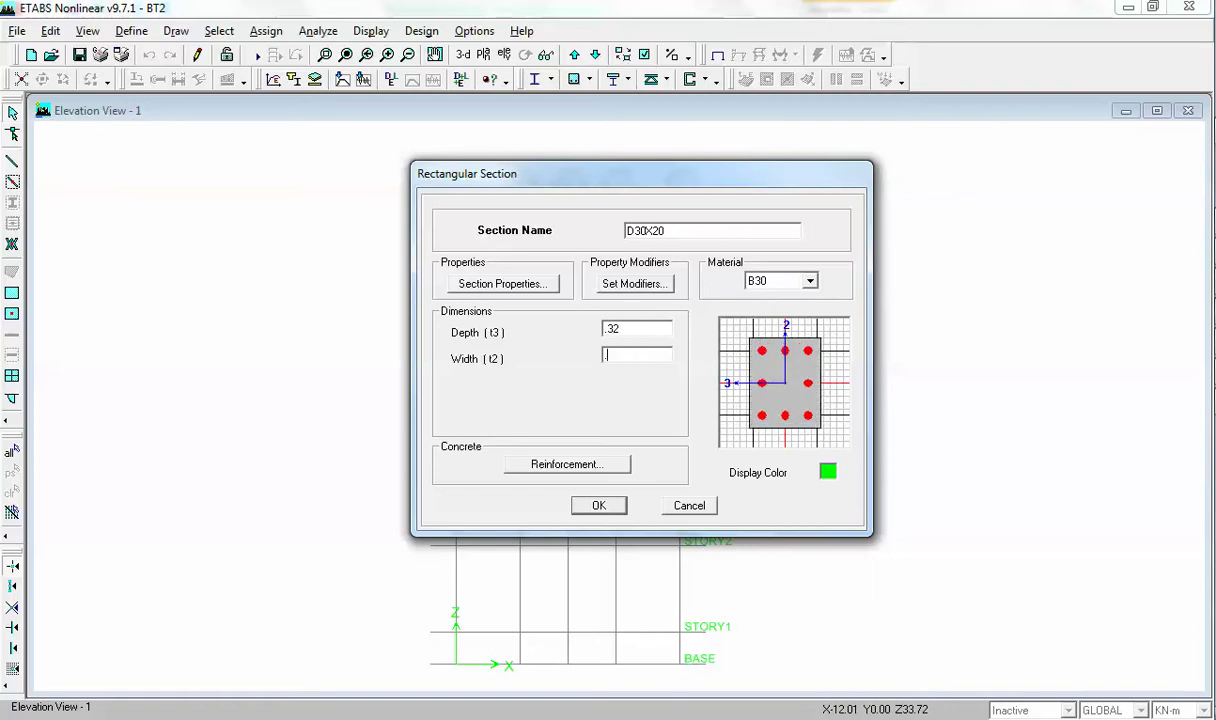
pyautogui.write('.2')
pyautogui.doubleClick(620, 331)
pyautogui.write('.3')
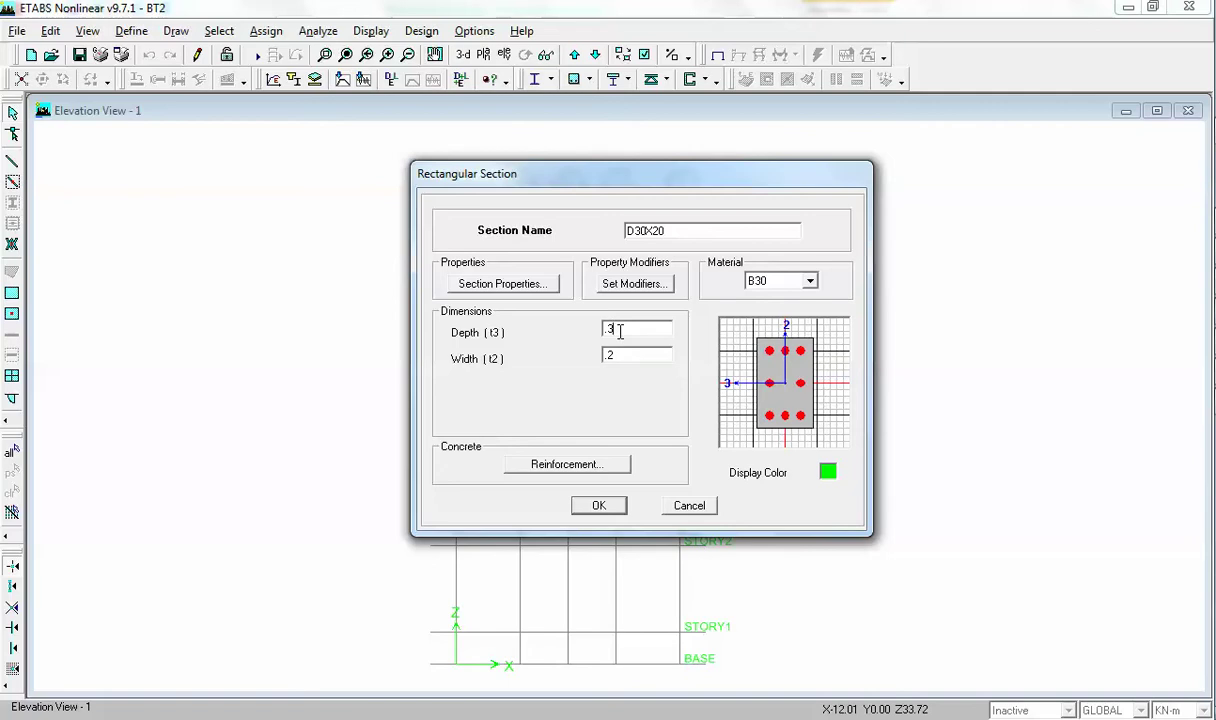
pyautogui.click(600, 506)
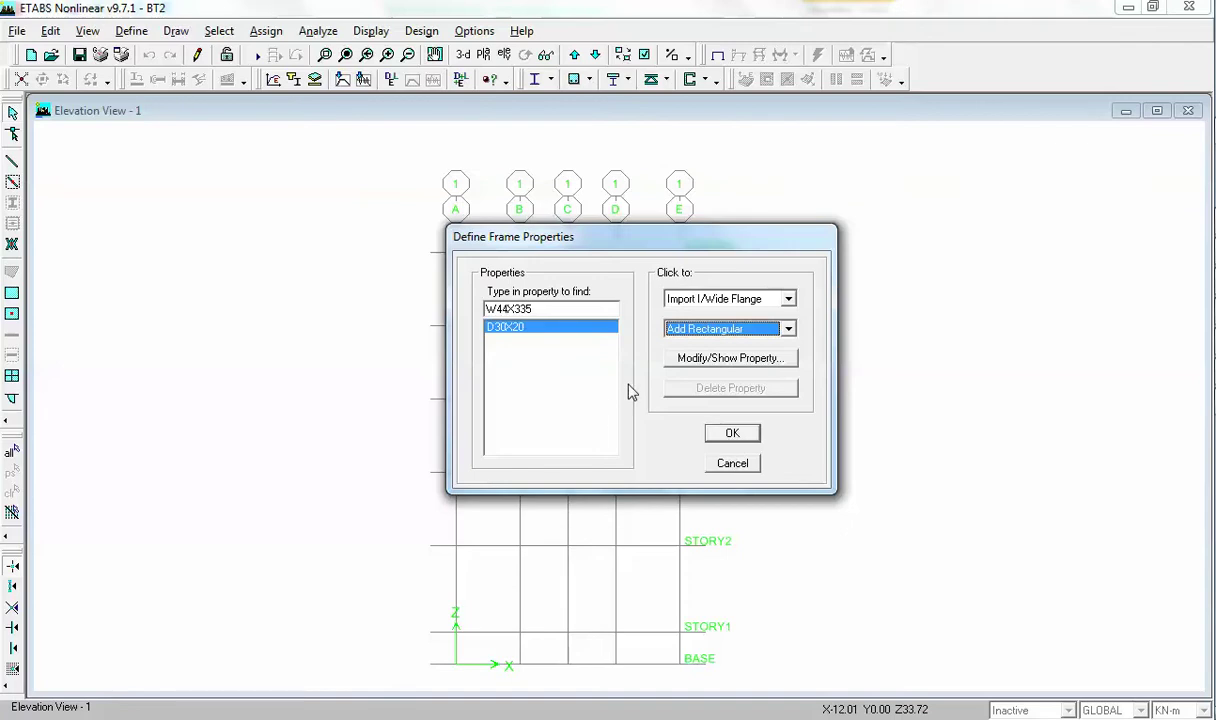
# Step: Start a new rectangular frame section and check the column sizes on slide 2 of VI DU TUAN 3X.pptx
pyautogui.click(687, 338)
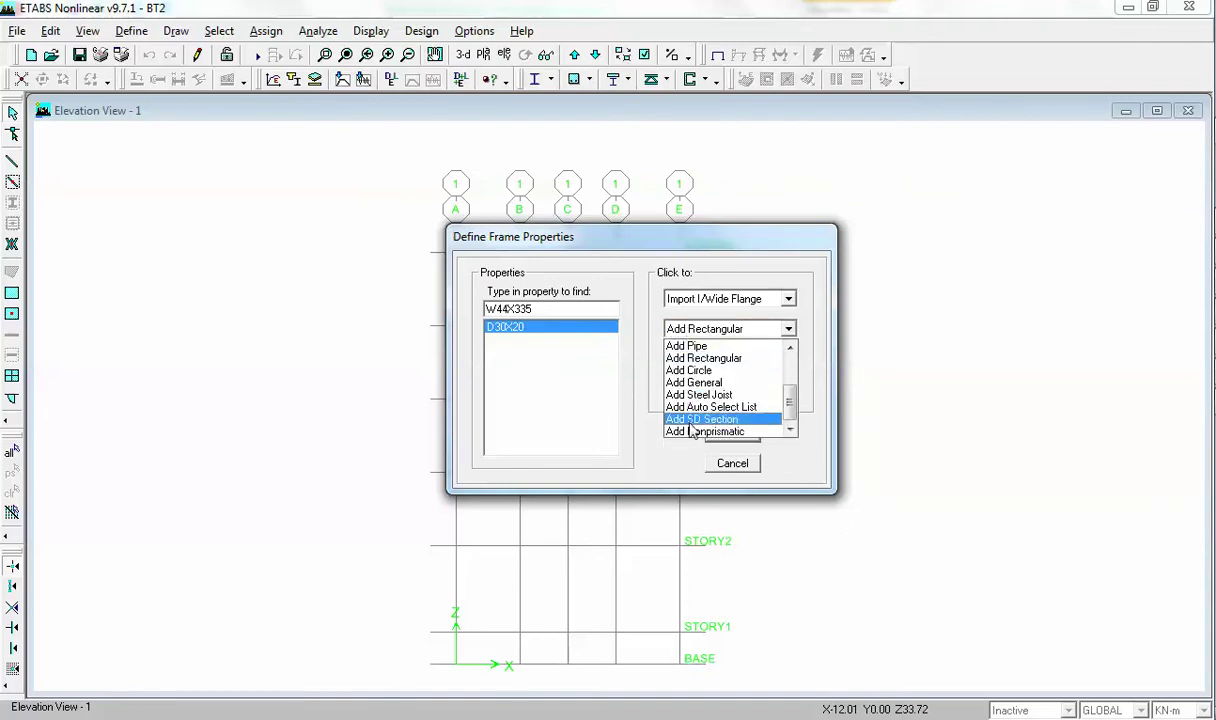
pyautogui.click(706, 360)
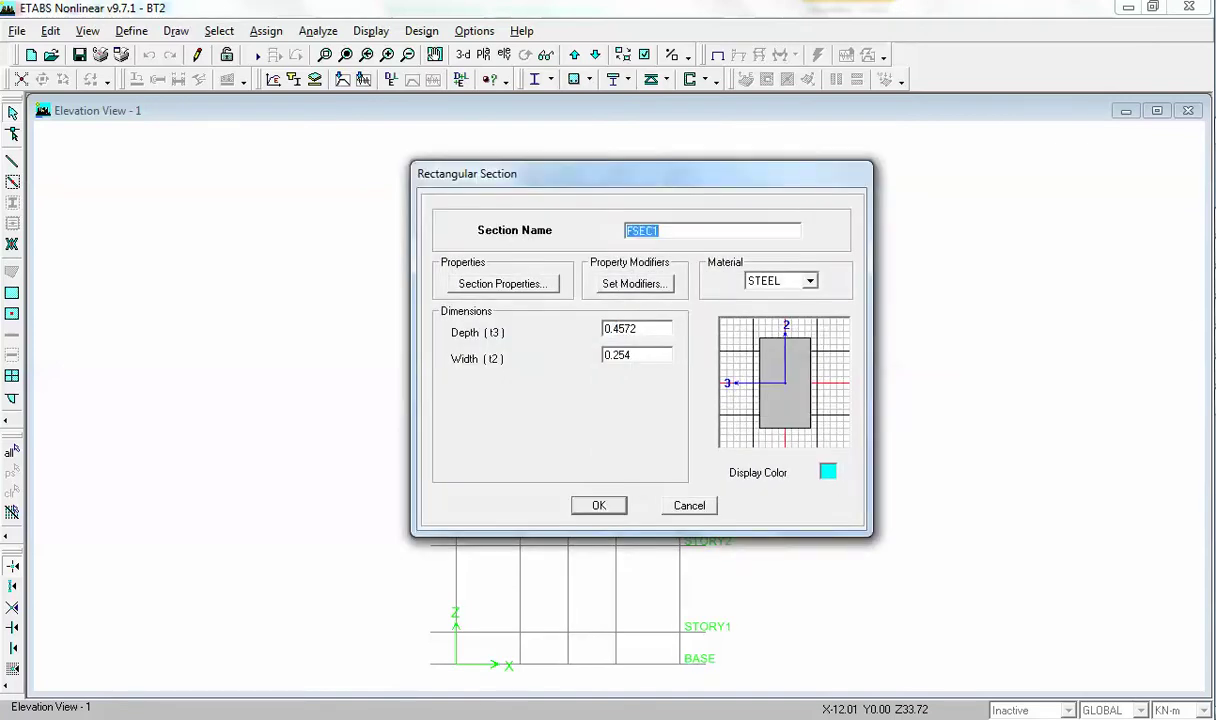
pyautogui.moveTo(1113, 327)
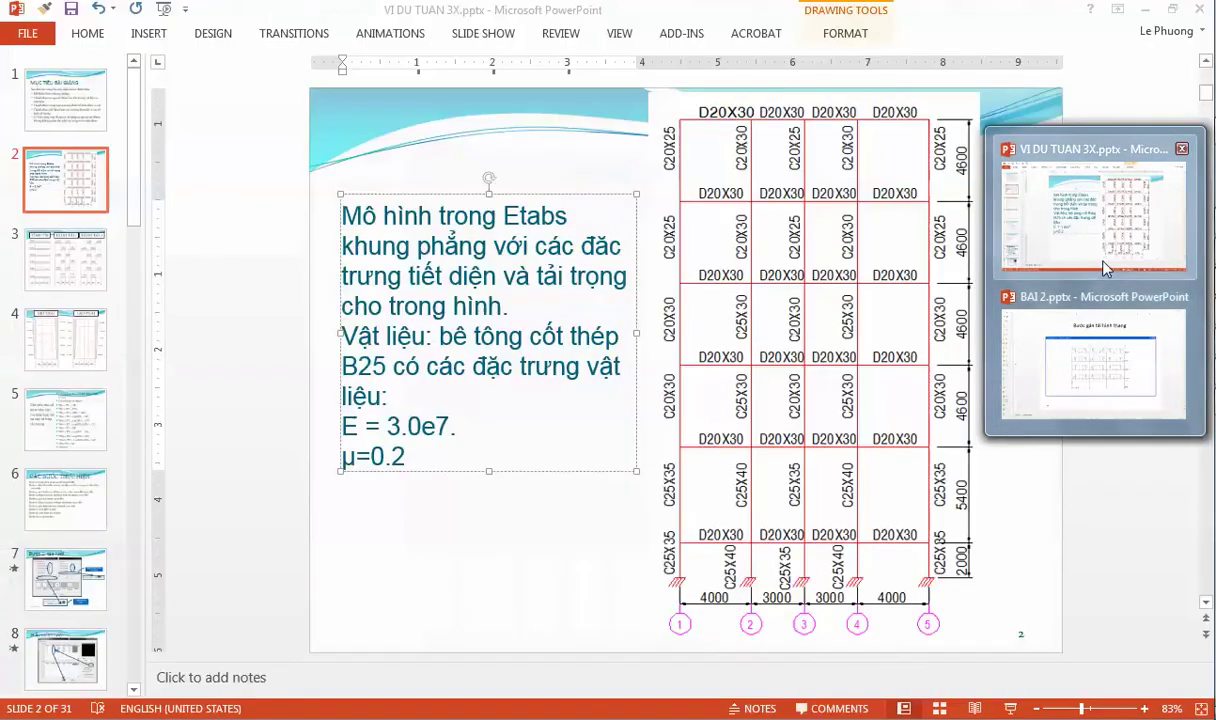
pyautogui.click(1095, 210)
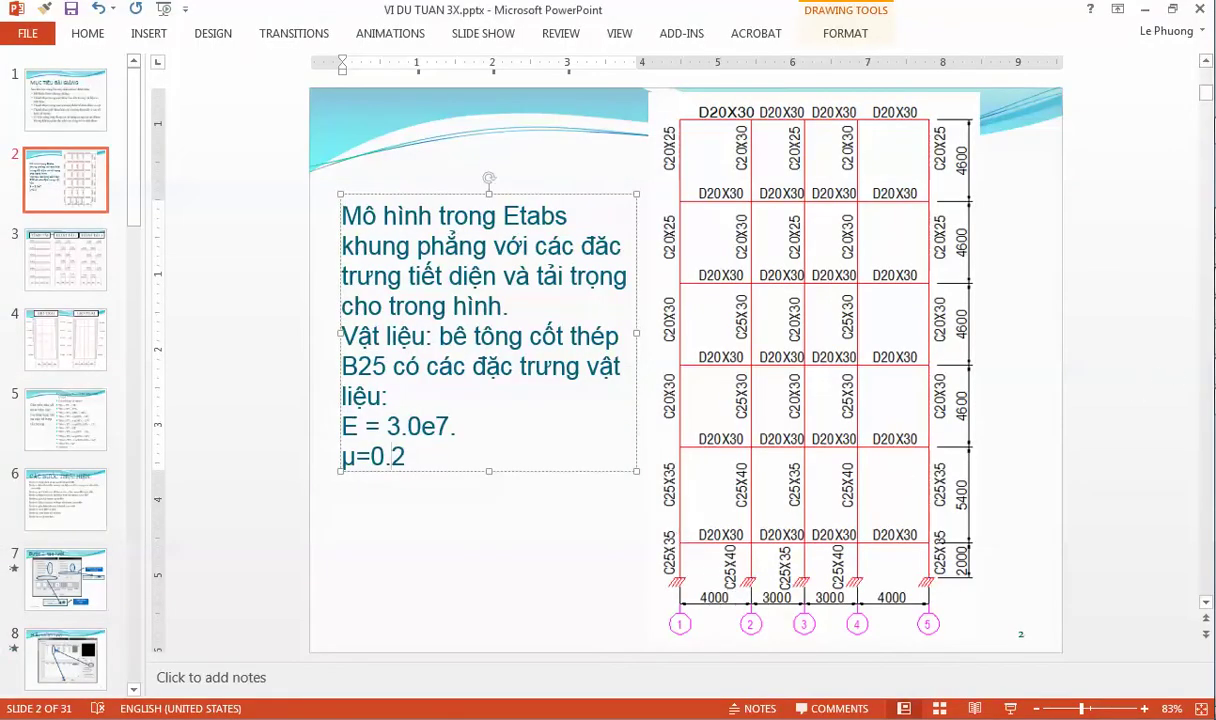
pyautogui.moveTo(1213, 280)
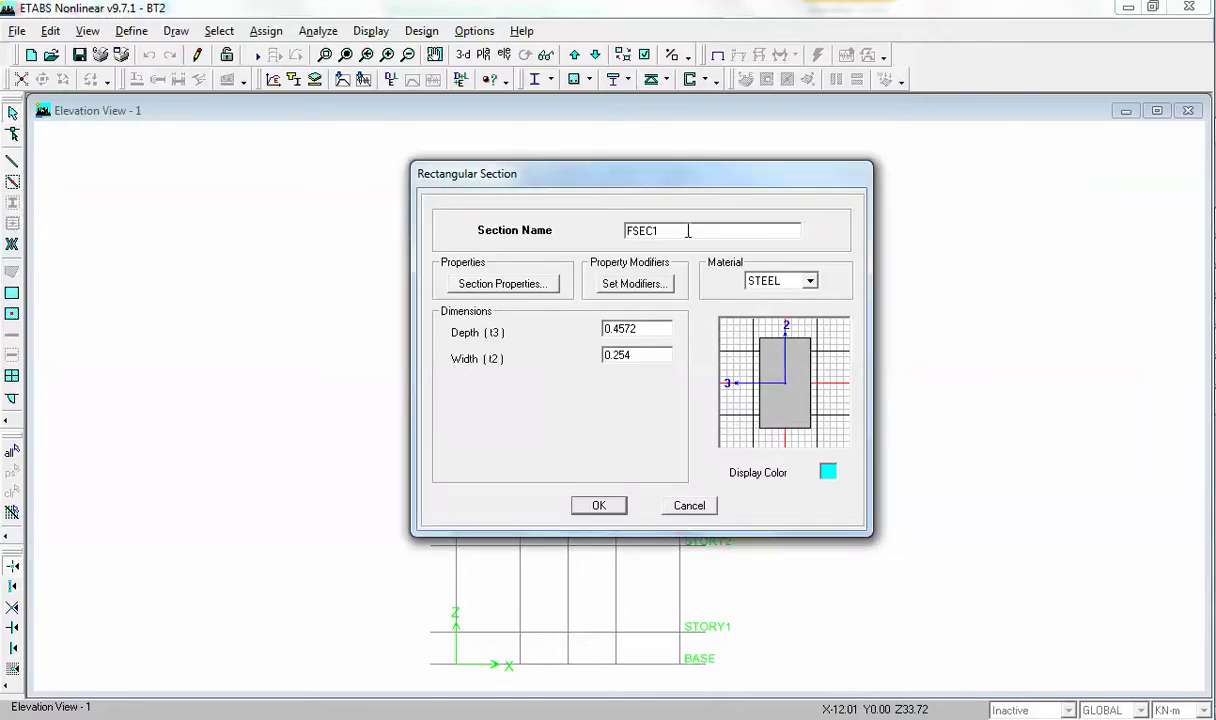
# Step: Name the rectangular section C25X35, assign material B30, and consult the frame diagram on slide 2
pyautogui.moveTo(692, 228); pyautogui.dragTo(510, 228)
pyautogui.write('B')
pyautogui.click(809, 281)
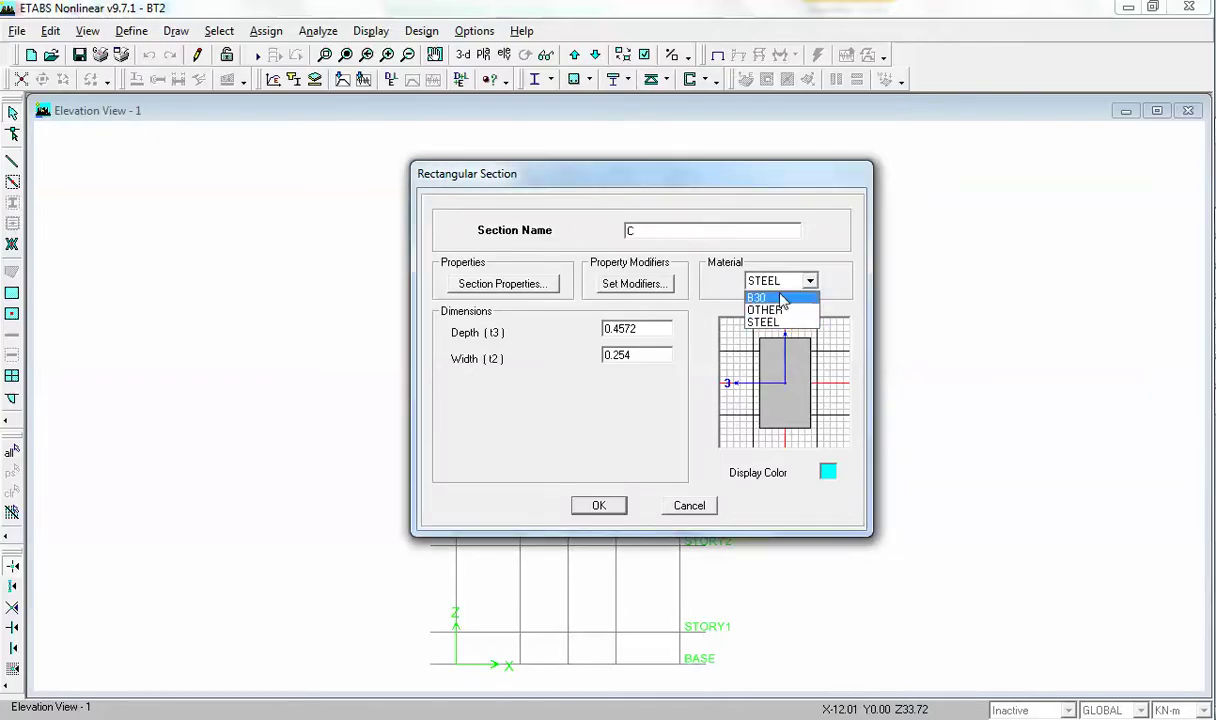
pyautogui.click(760, 291)
pyautogui.doubleClick(685, 232)
pyautogui.write('C2')
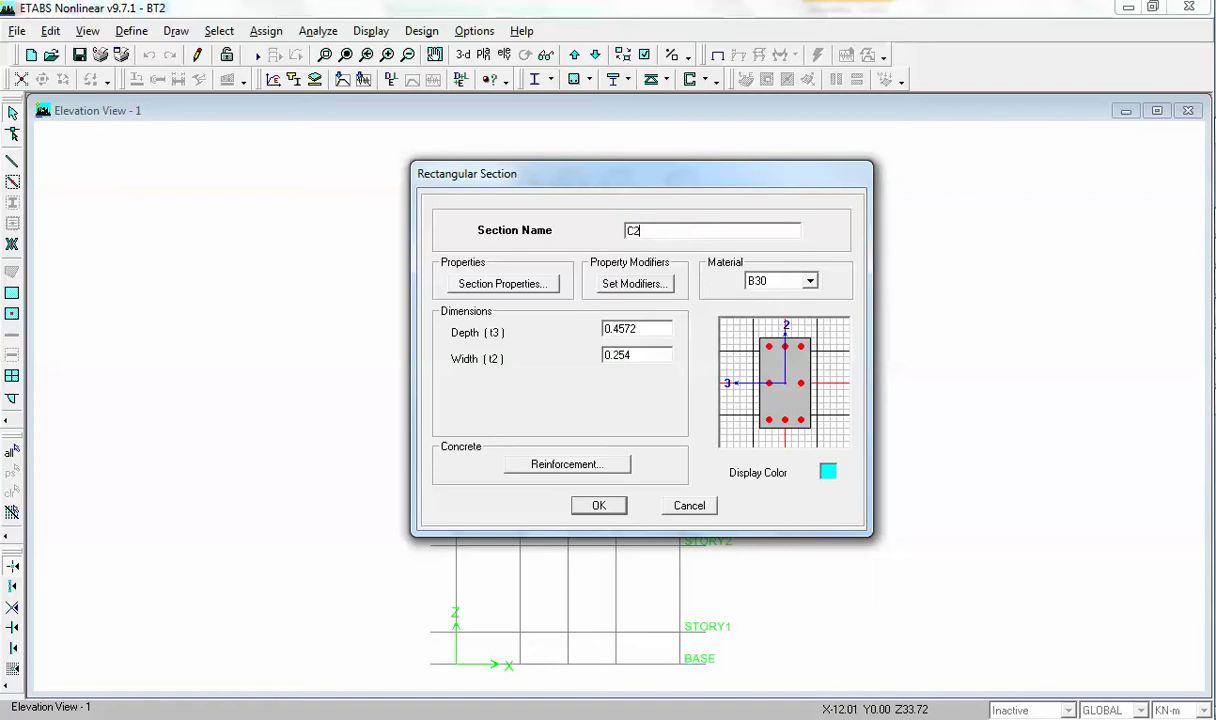
pyautogui.write('5X35')
pyautogui.doubleClick(638, 328)
pyautogui.click(1126, 219)
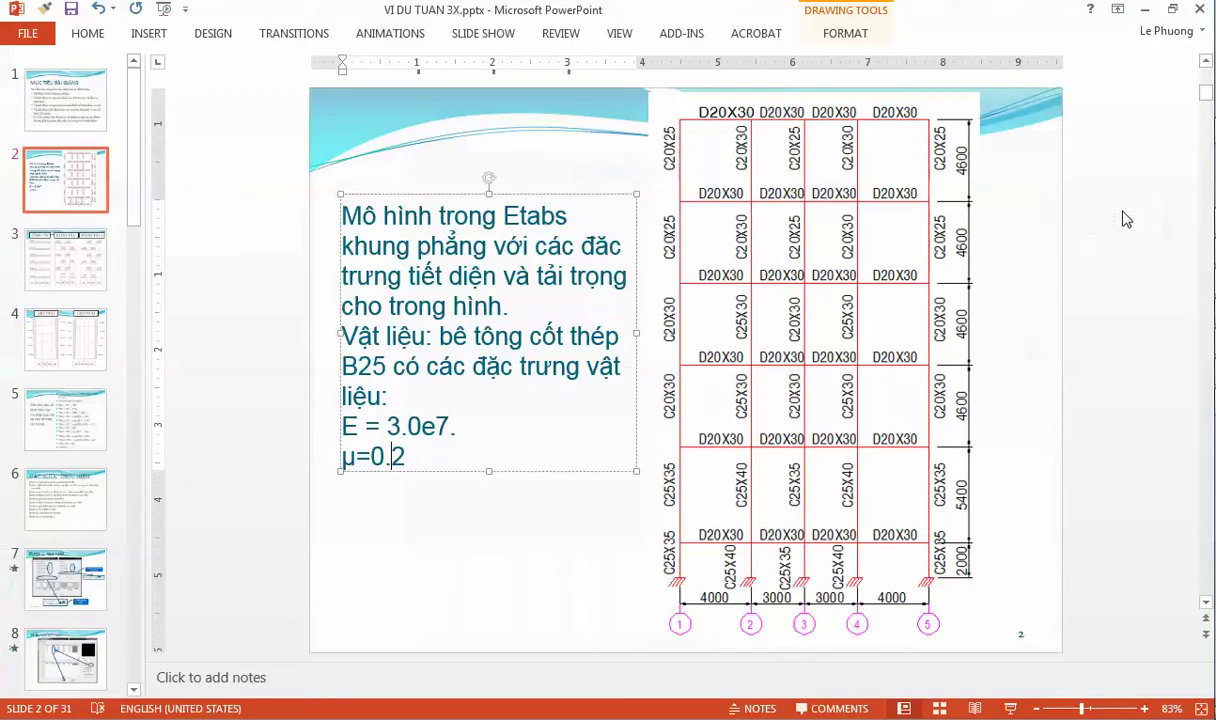
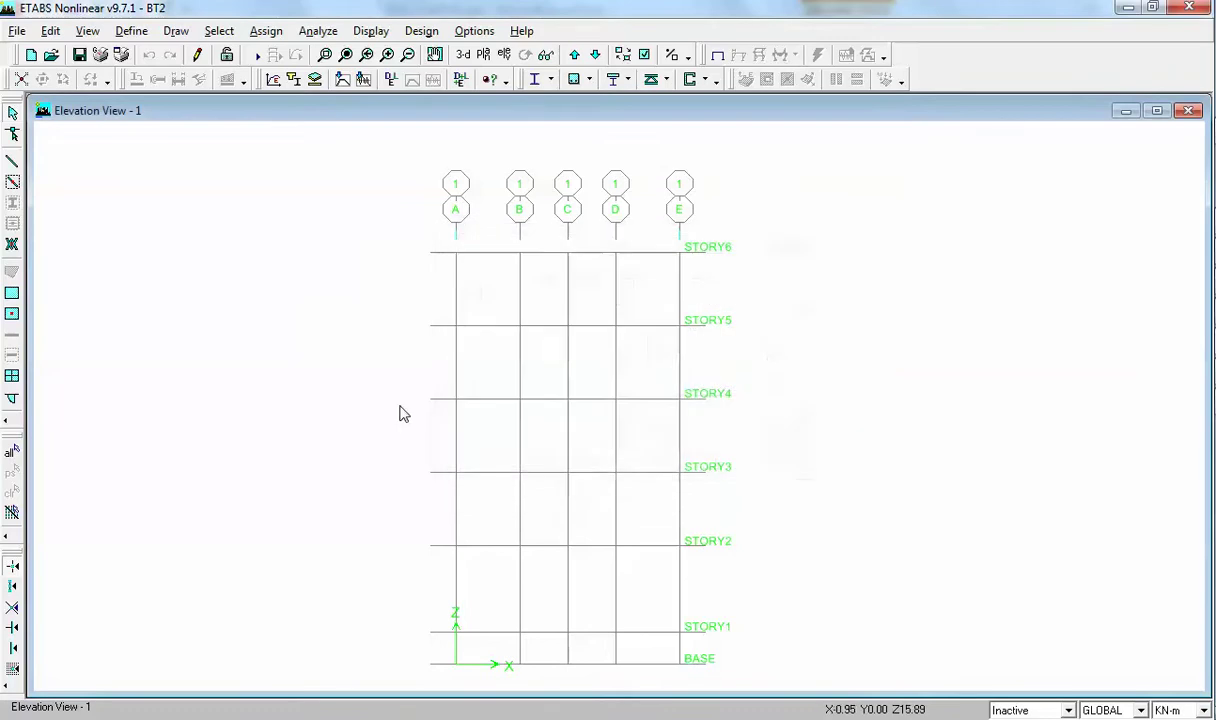
# Step: Draw a C25X35 frame line along grid A from STORY1 up to STORY2 and leave line drawing
pyautogui.click(12, 161)
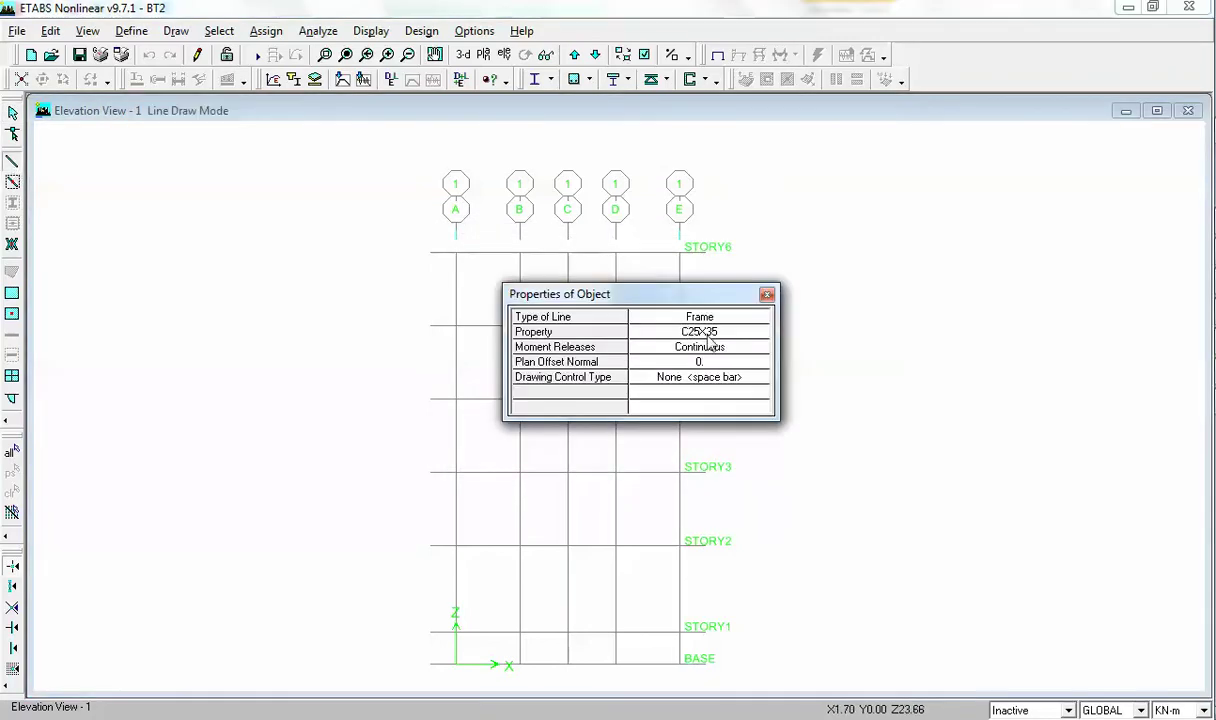
pyautogui.click(456, 631)
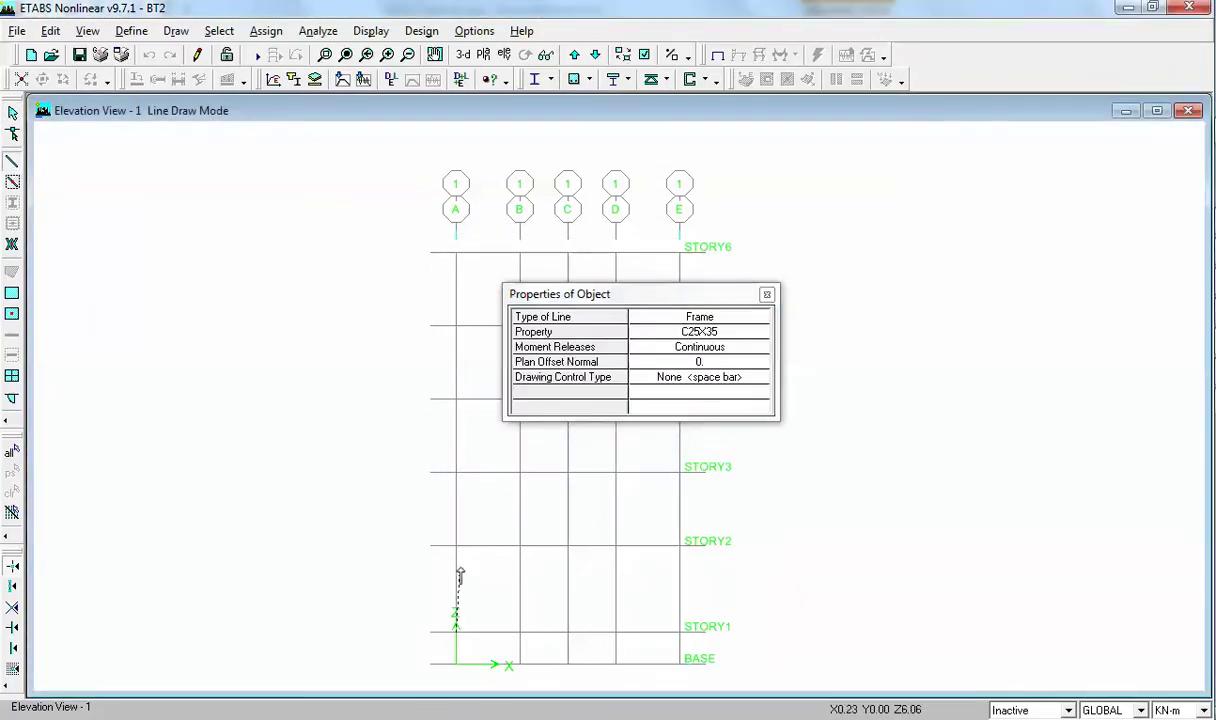
pyautogui.doubleClick(456, 545)
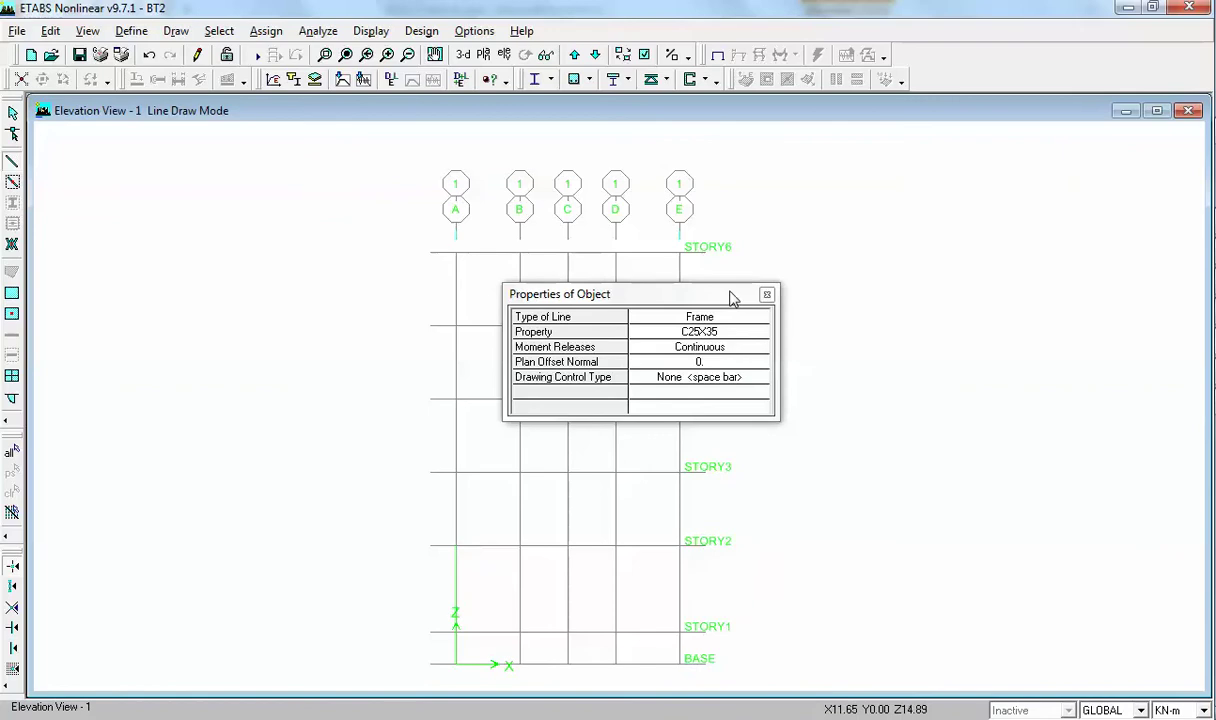
pyautogui.click(766, 294)
pyautogui.click(12, 115)
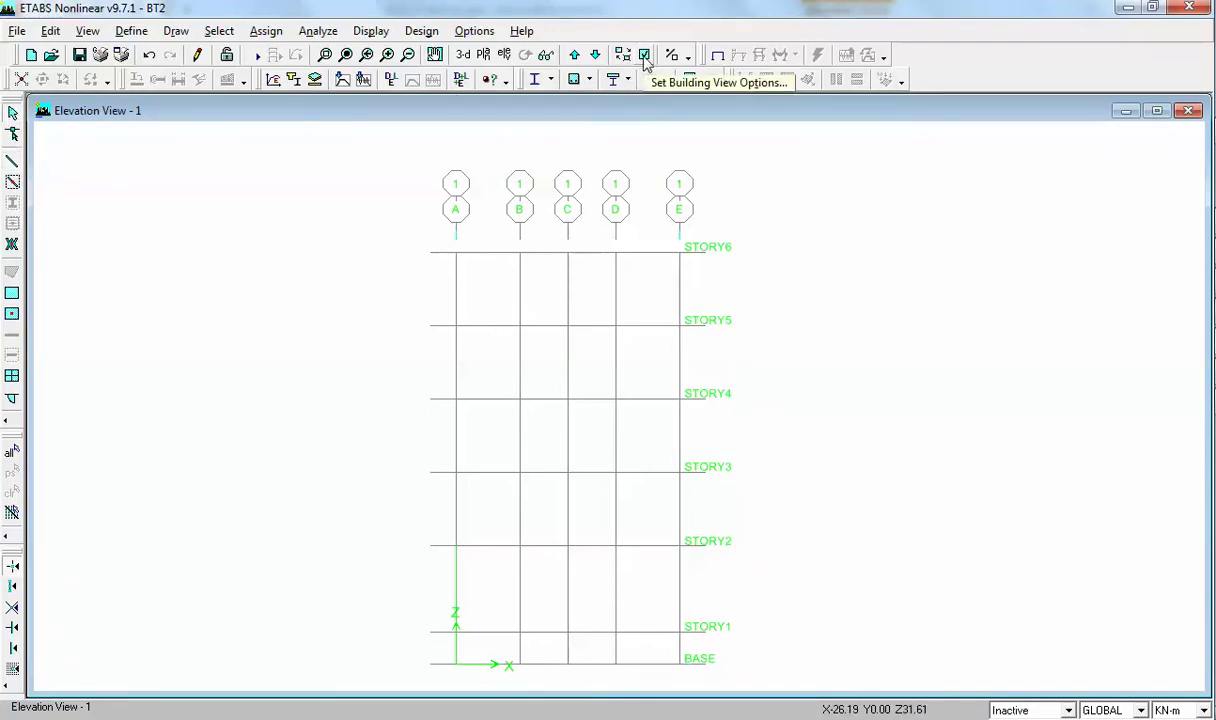
# Step: Turn on extrusion display and view the column enlarged in the 3-D view
pyautogui.click(645, 56)
pyautogui.click(362, 477)
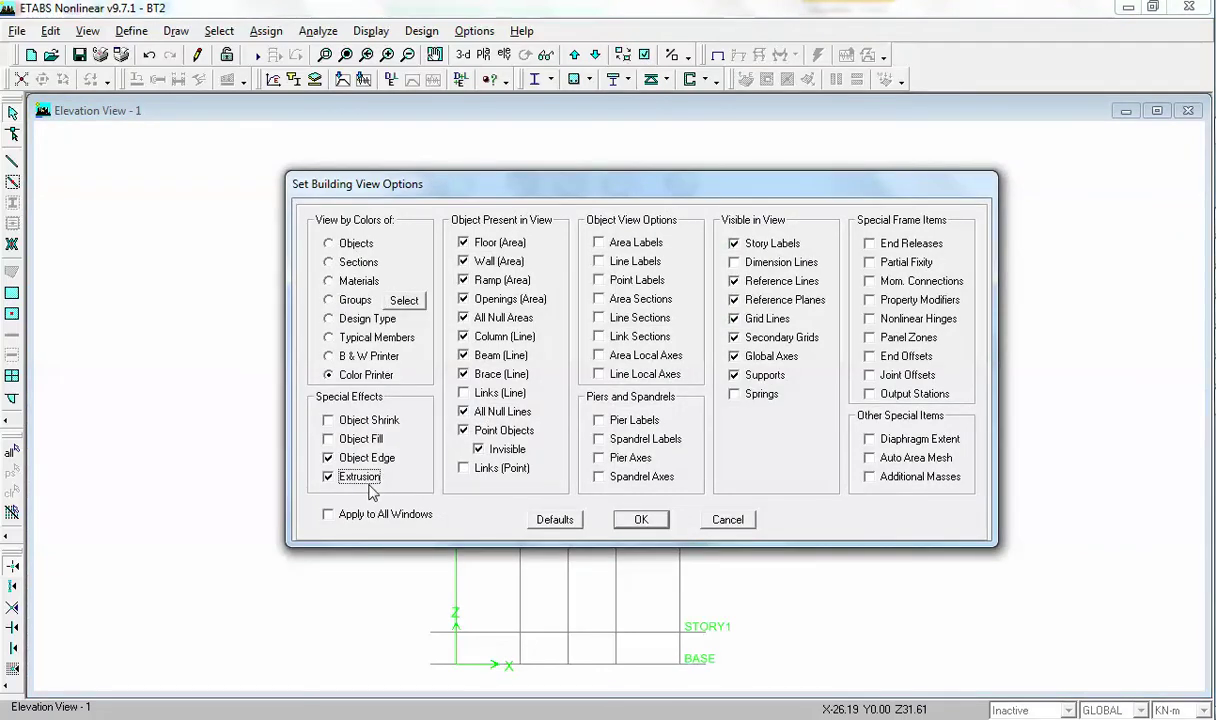
pyautogui.click(645, 520)
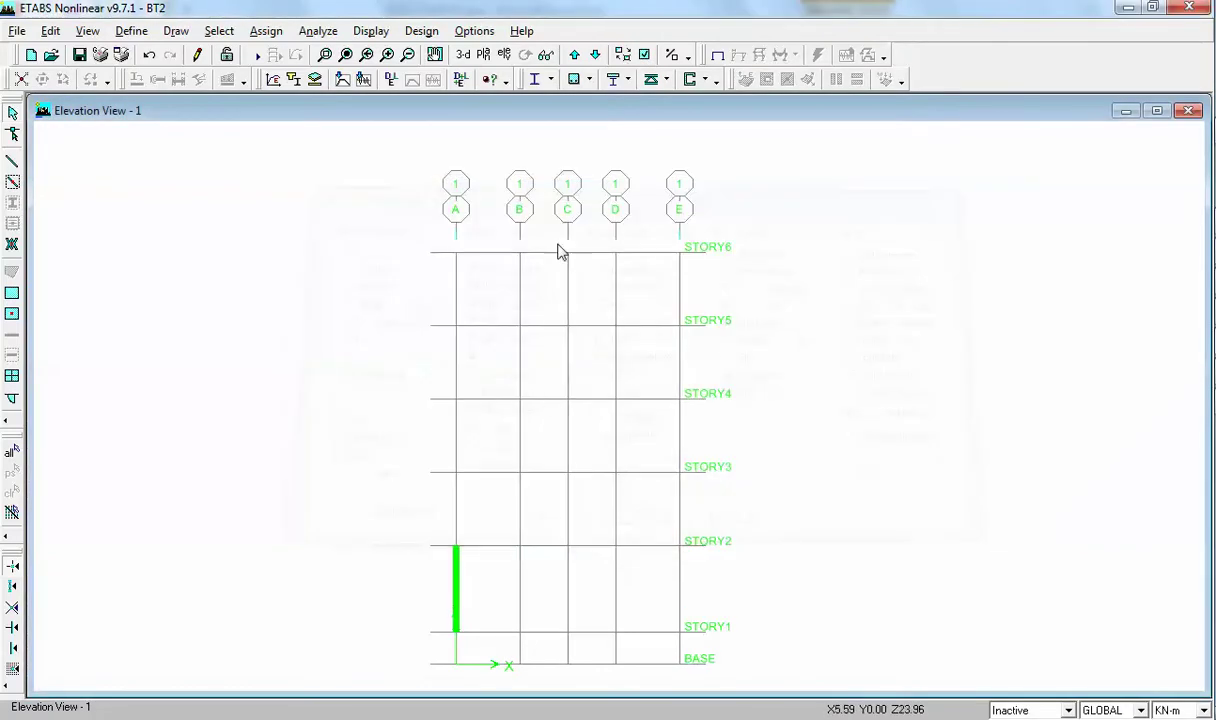
pyautogui.click(462, 57)
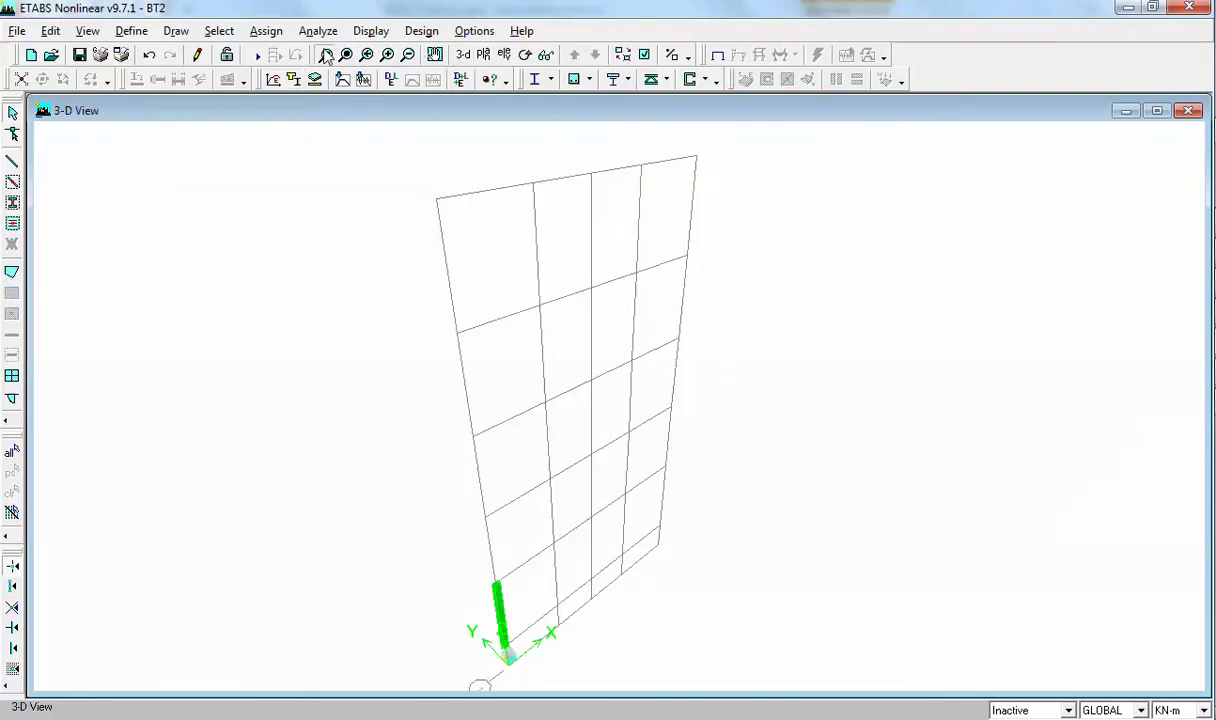
pyautogui.click(326, 55)
pyautogui.moveTo(390, 594); pyautogui.dragTo(600, 675)
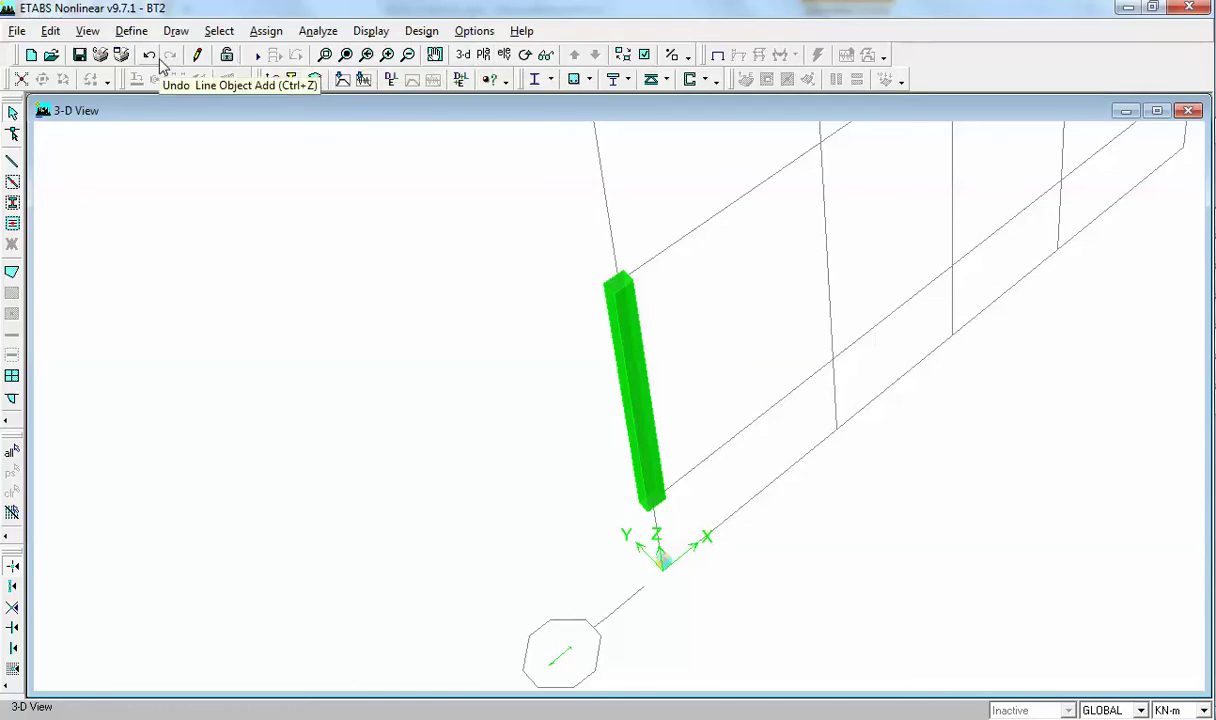
# Step: Reopen the frame section definitions, select D30X20, and check the member sizes on slide 2 of VI DU TUAN 3X.pptx
pyautogui.click(131, 31)
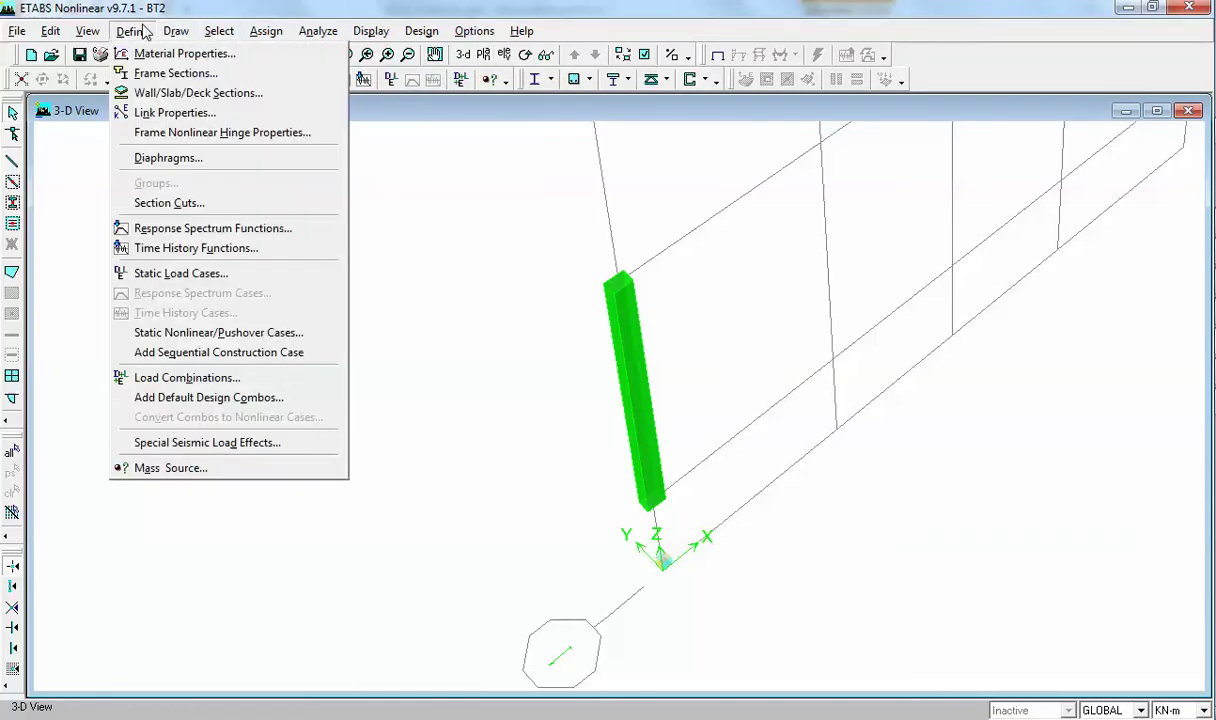
pyautogui.click(166, 80)
pyautogui.click(513, 340)
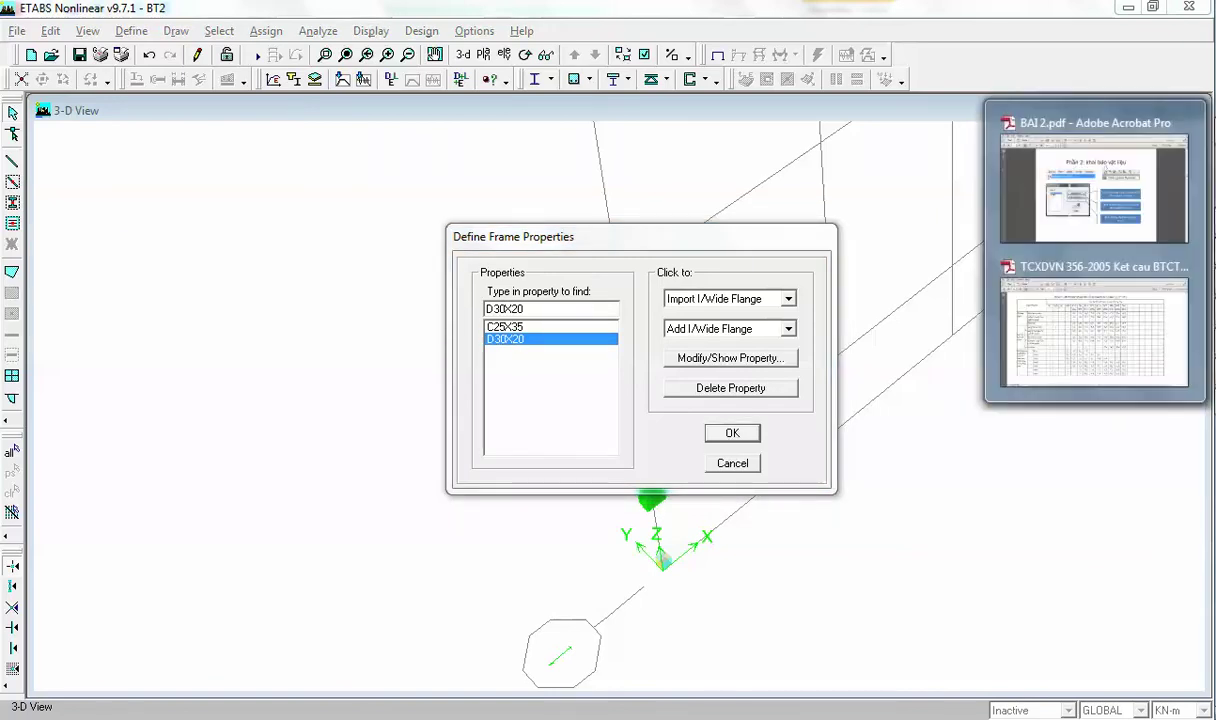
pyautogui.click(1160, 228)
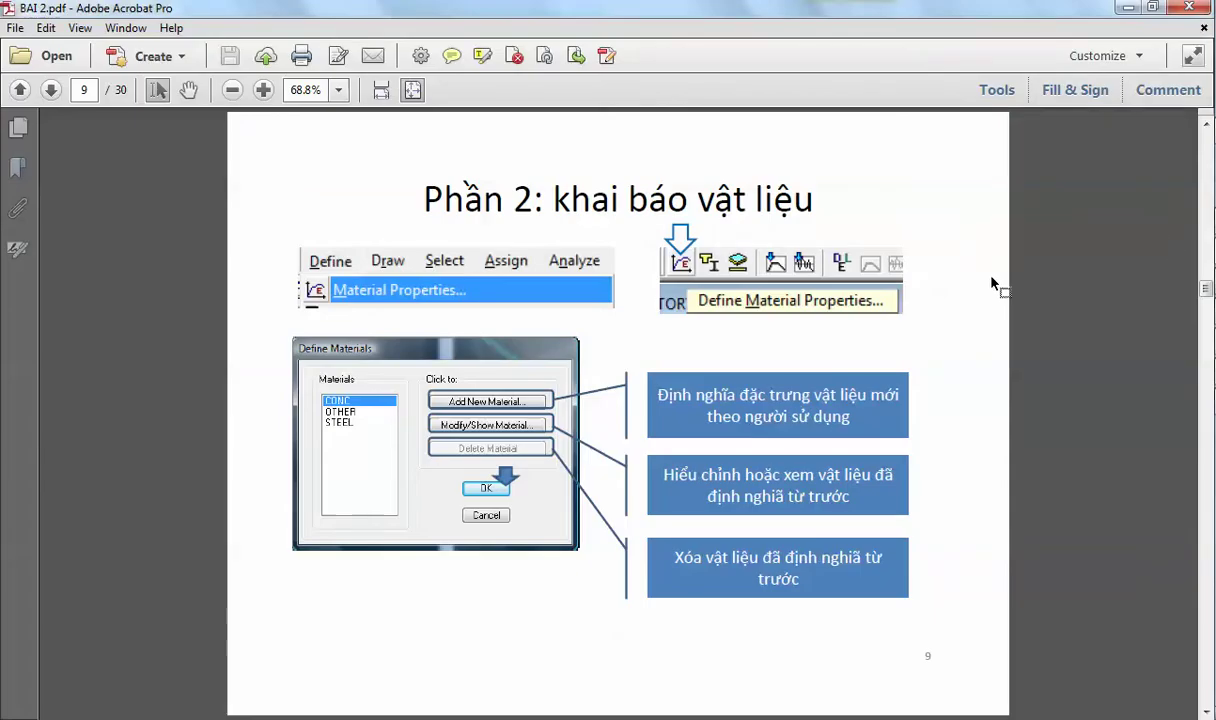
pyautogui.scroll(3, 951, 273)
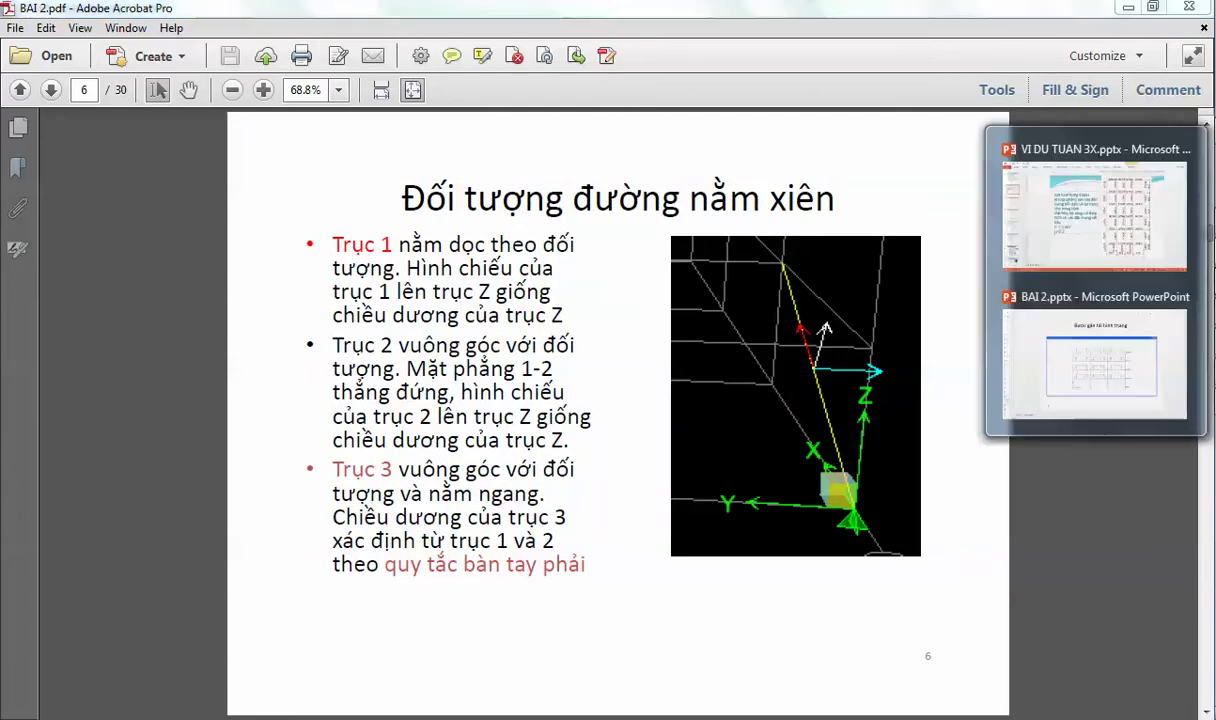
pyautogui.click(1091, 204)
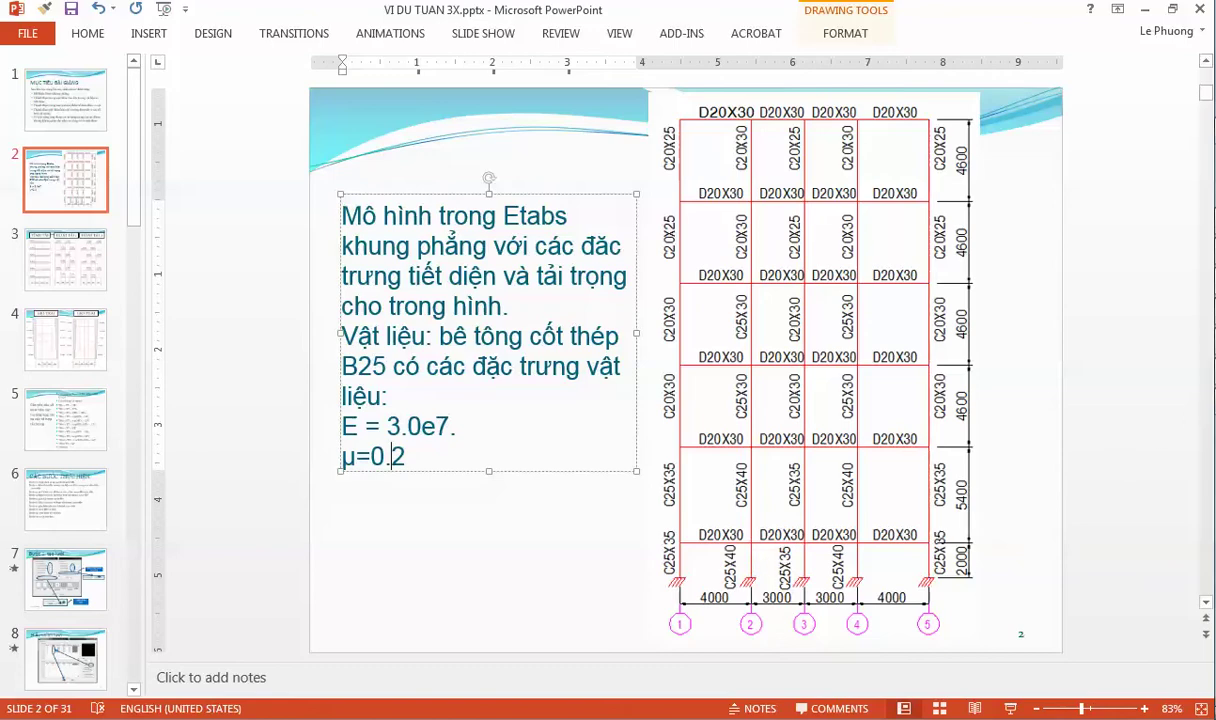
pyautogui.hotkey('alt', 'Tab')
# Step: Add a rectangular frame section named C25X40 with the material kept as STEEL
pyautogui.click(727, 340)
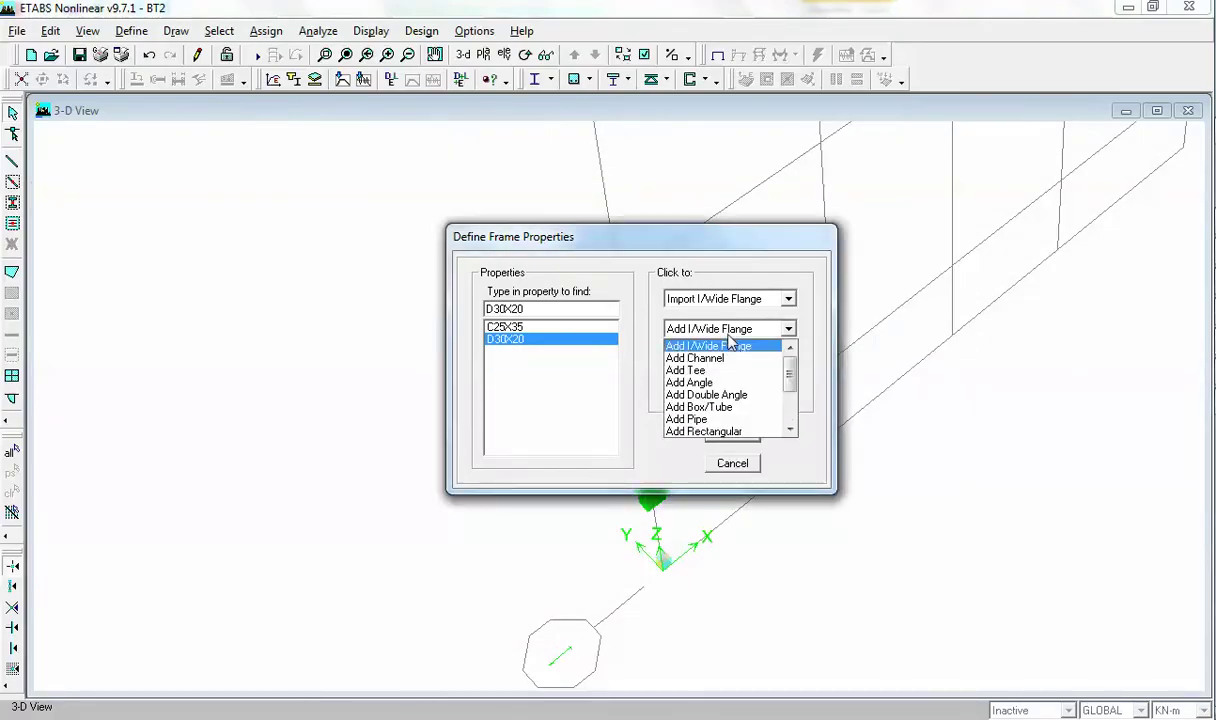
pyautogui.click(725, 426)
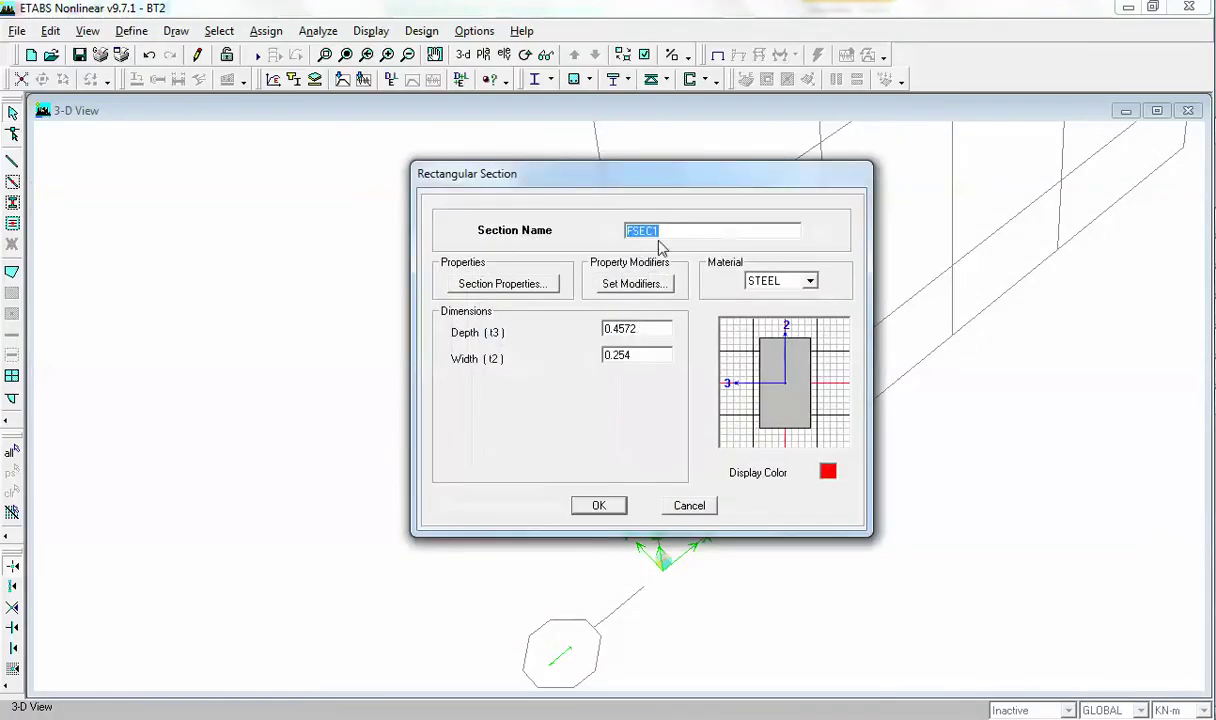
pyautogui.write('C25X40')
pyautogui.press('Tab')
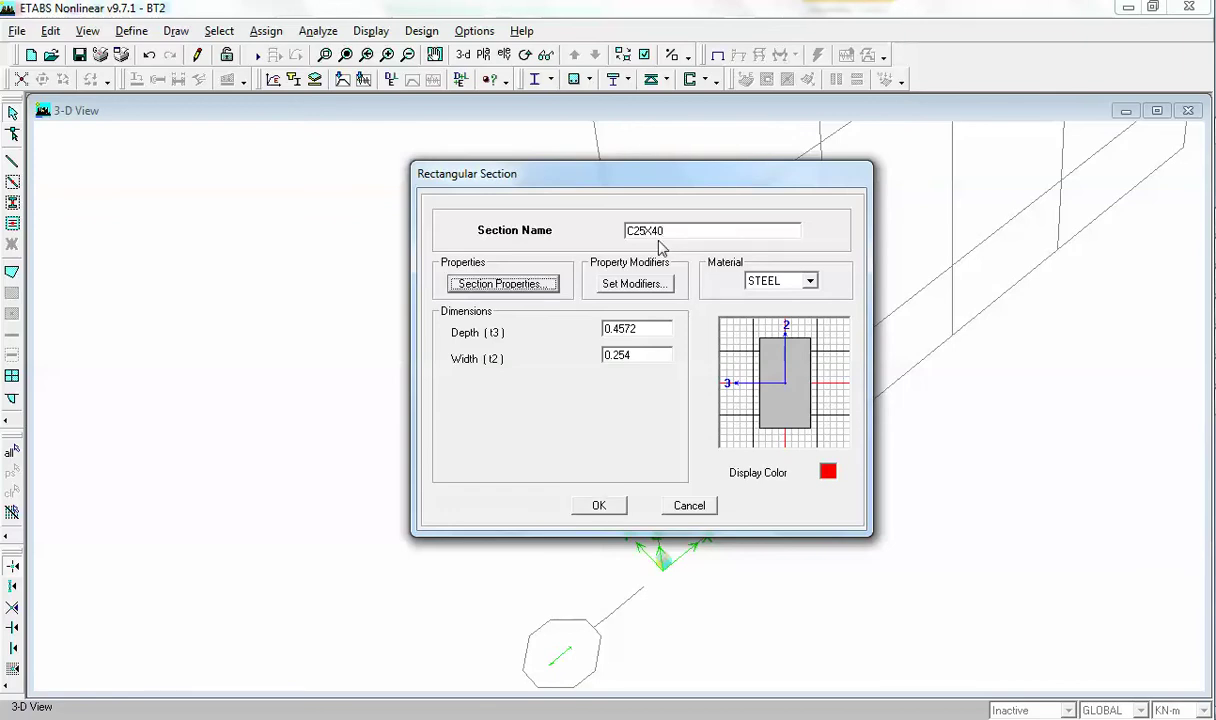
pyautogui.click(780, 281)
pyautogui.click(762, 322)
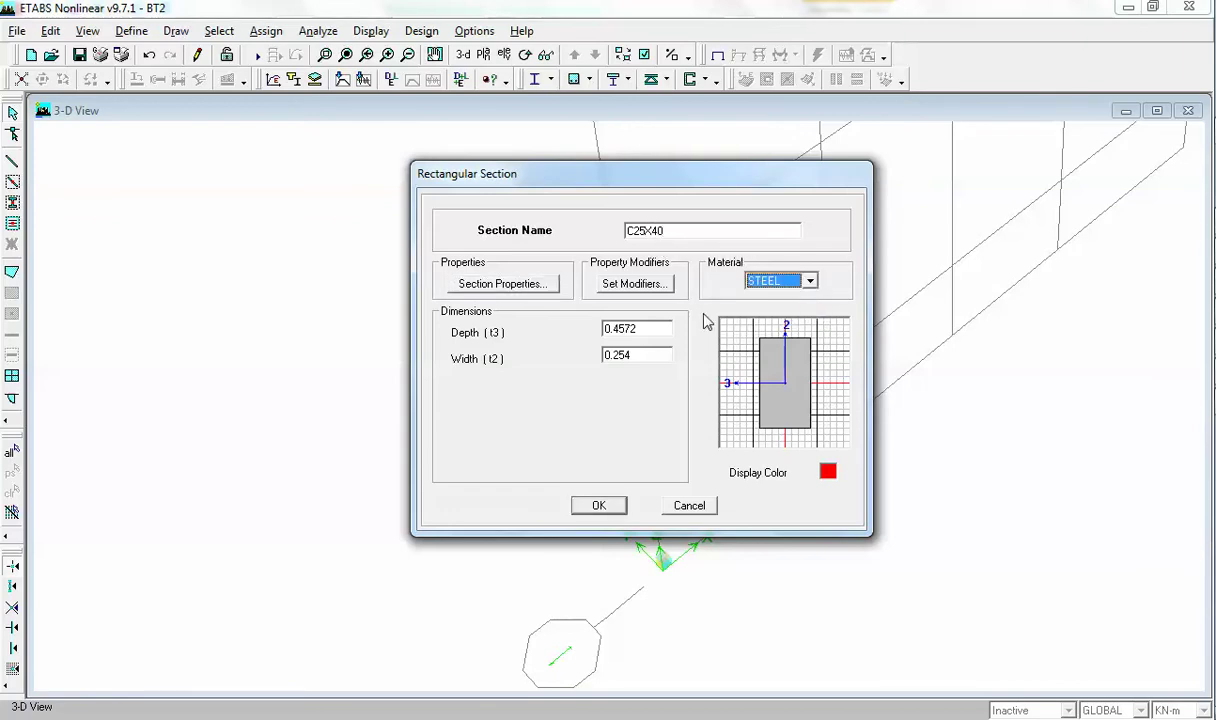
# Step: Set the C25X40 section's depth to 0.4 and width to 0.25, and accept the section
pyautogui.click(652, 328)
pyautogui.press('BackSpace')
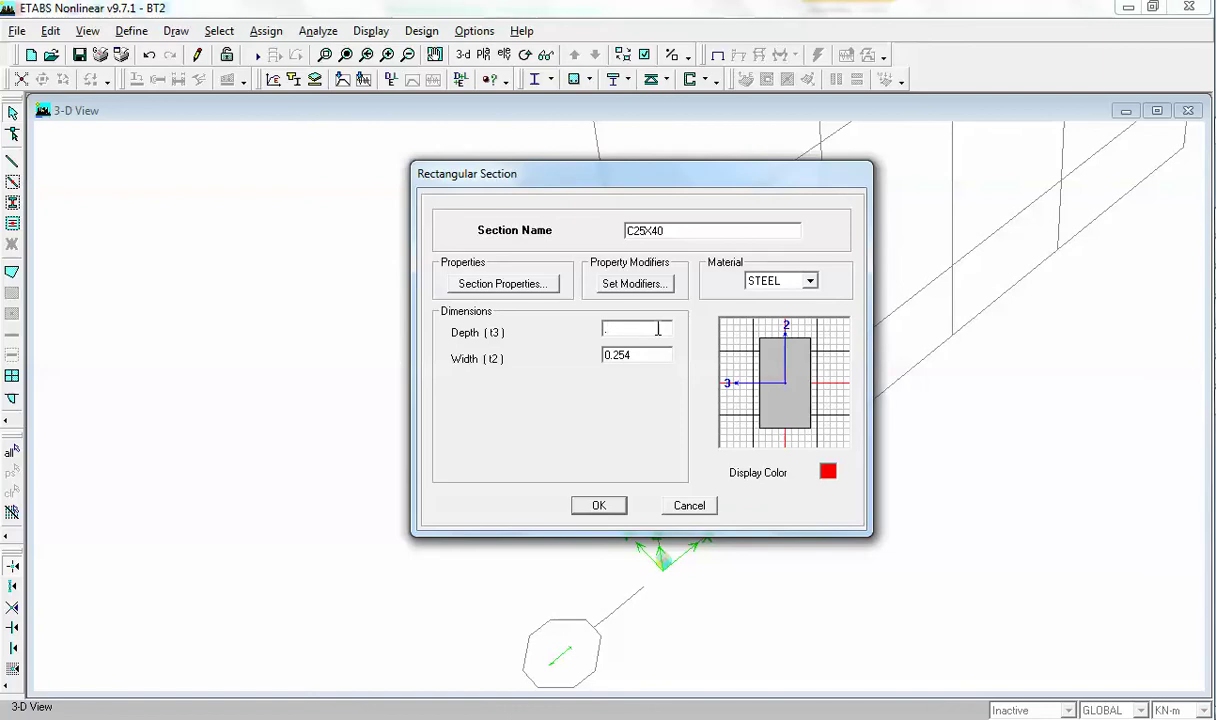
pyautogui.write('.4')
pyautogui.press('Tab')
pyautogui.write('.2')
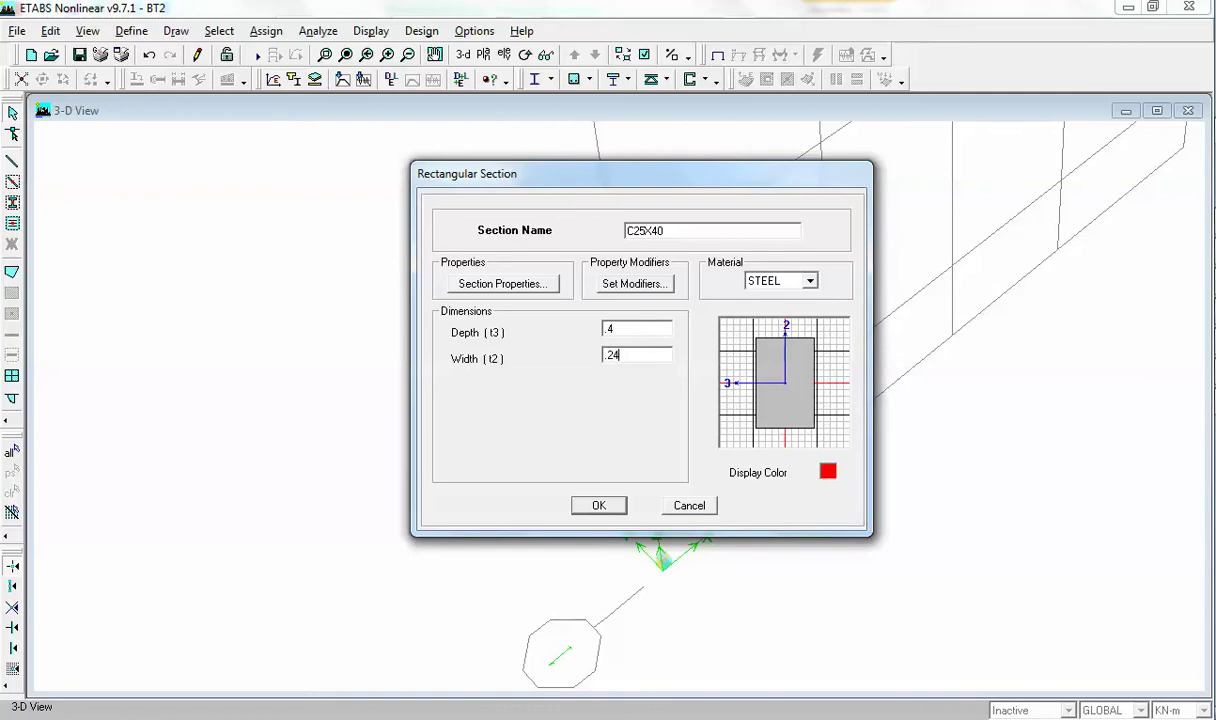
pyautogui.write('5')
pyautogui.click(599, 505)
# Step: Add a rectangular frame section named C20X30 with material B30
pyautogui.click(737, 333)
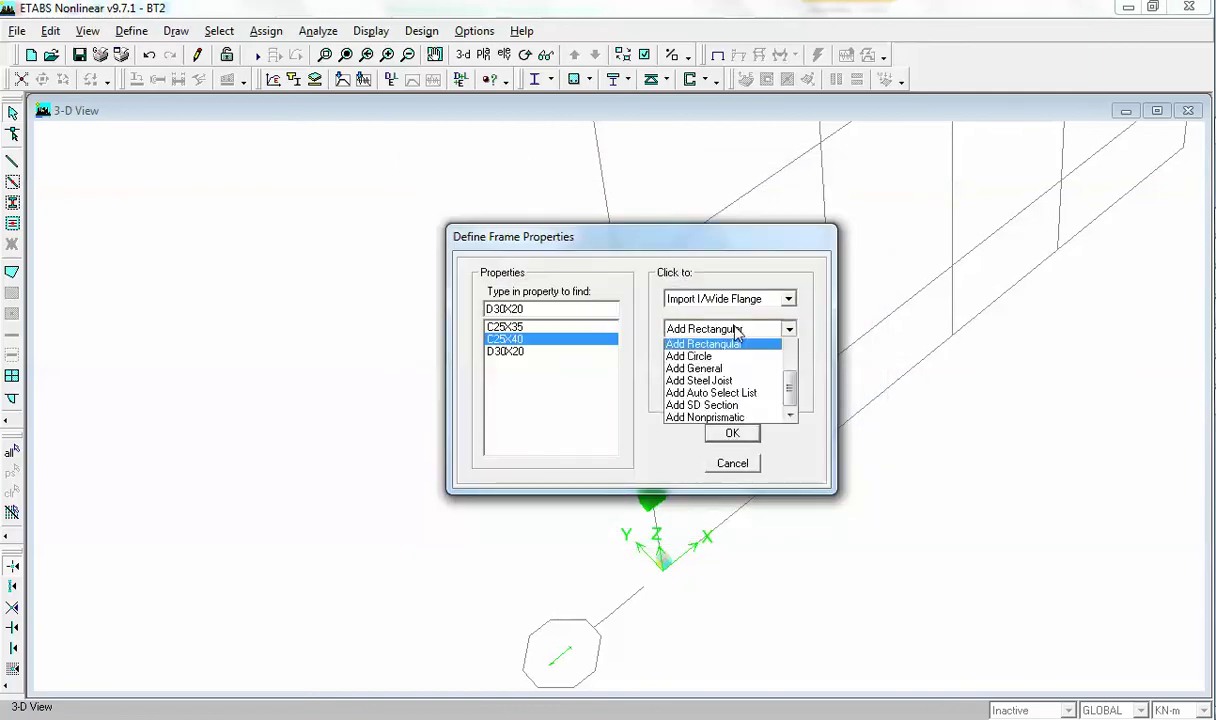
pyautogui.click(725, 356)
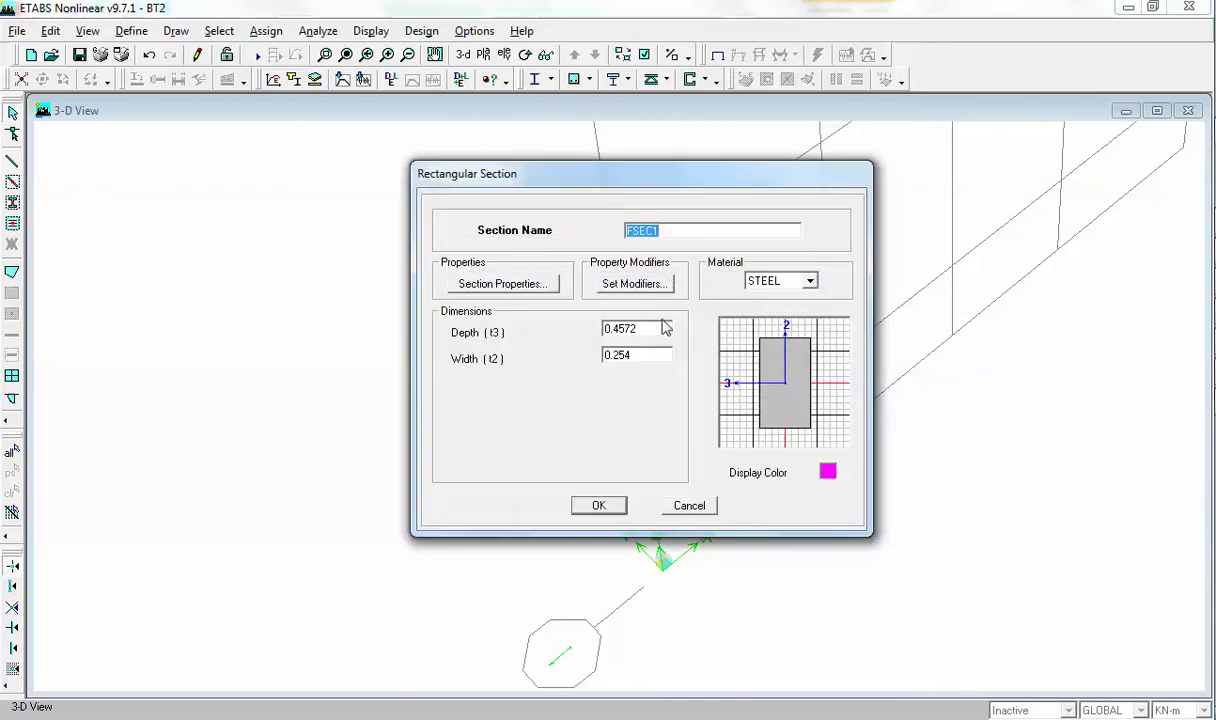
pyautogui.write('C20X30')
pyautogui.click(779, 282)
pyautogui.click(760, 294)
# Step: Set the C20X30 section's depth to 0.3 and width to 0.2, and accept the section
pyautogui.doubleClick(628, 333)
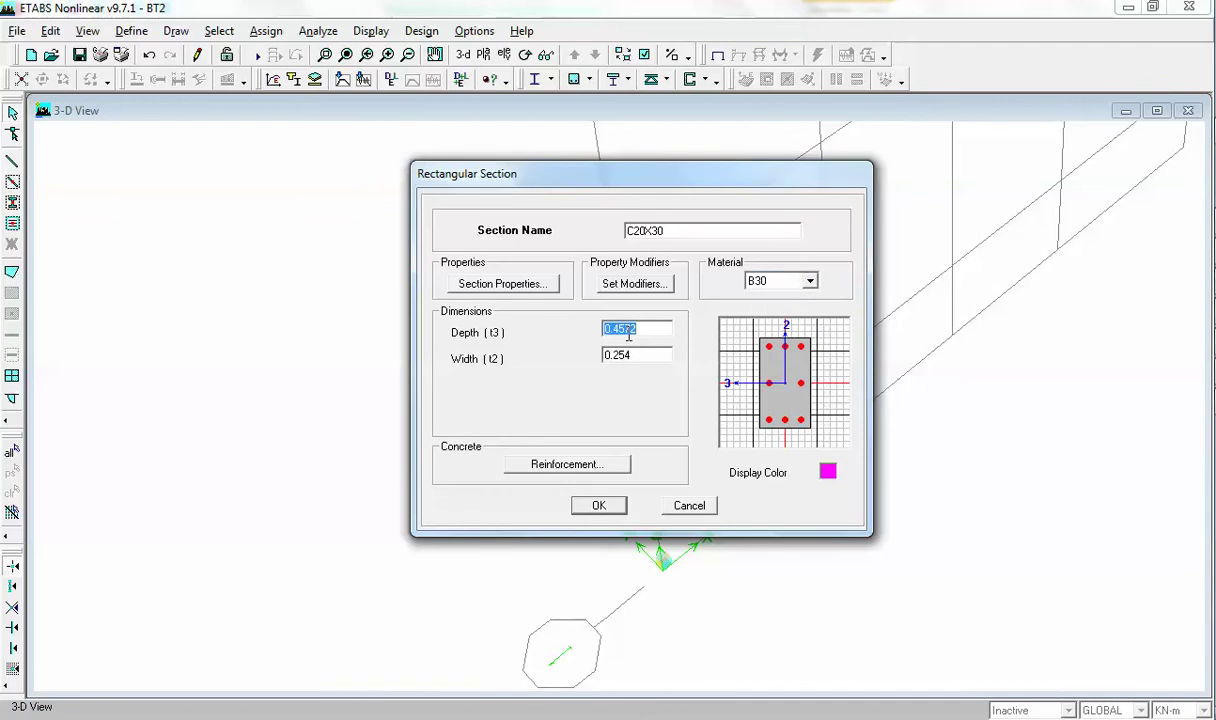
pyautogui.press('BackSpace')
pyautogui.write('.3')
pyautogui.press('Tab')
pyautogui.write('.2')
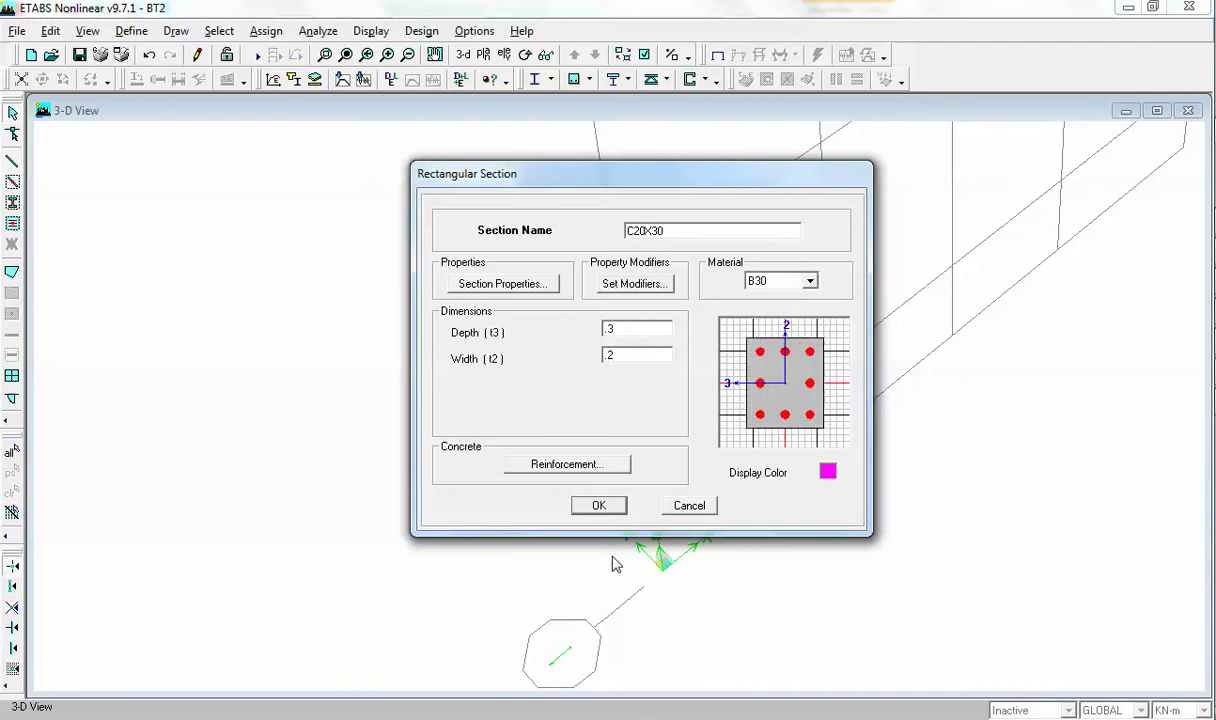
pyautogui.click(598, 505)
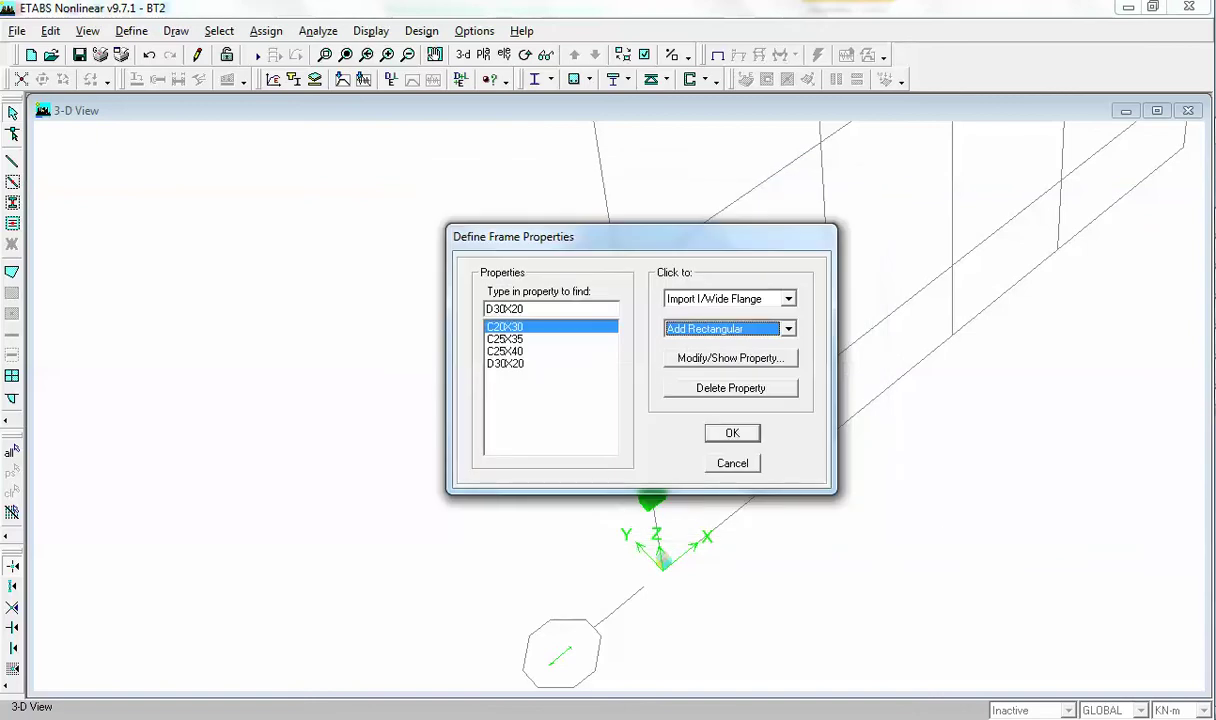
# Step: Check the column labels on the frame slide and add a rectangular frame section named C20X25 with material B30
pyautogui.click(1212, 270)
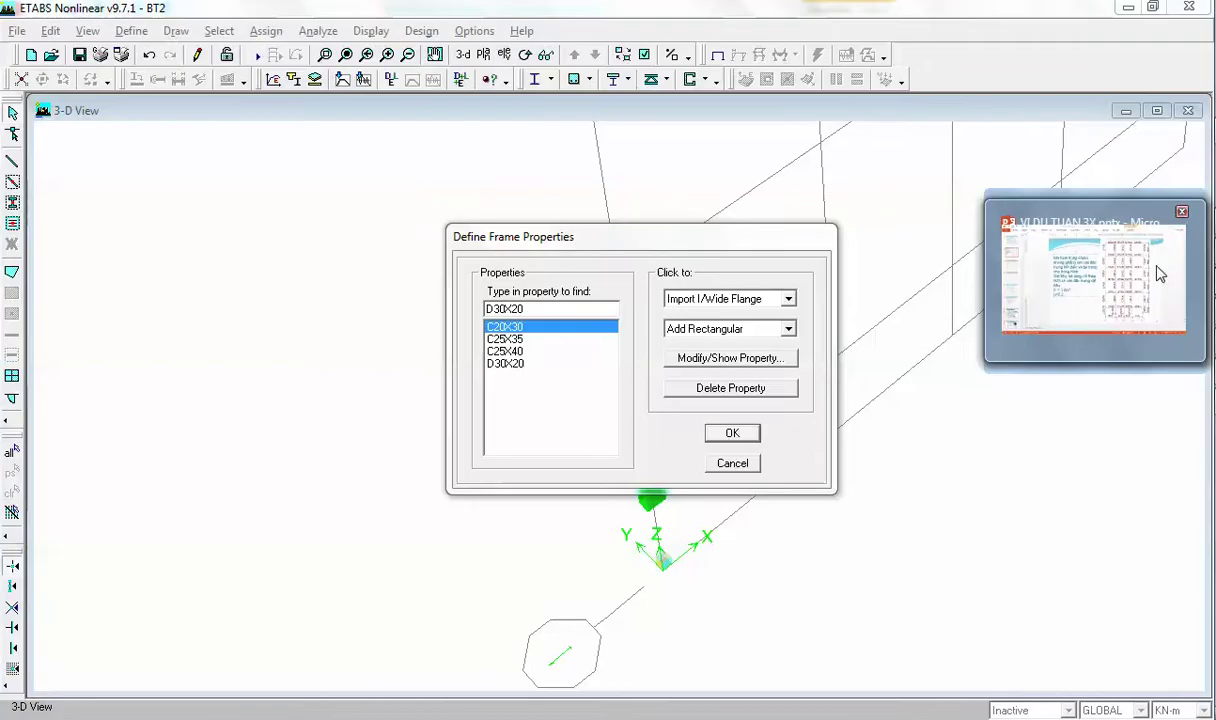
pyautogui.click(1160, 274)
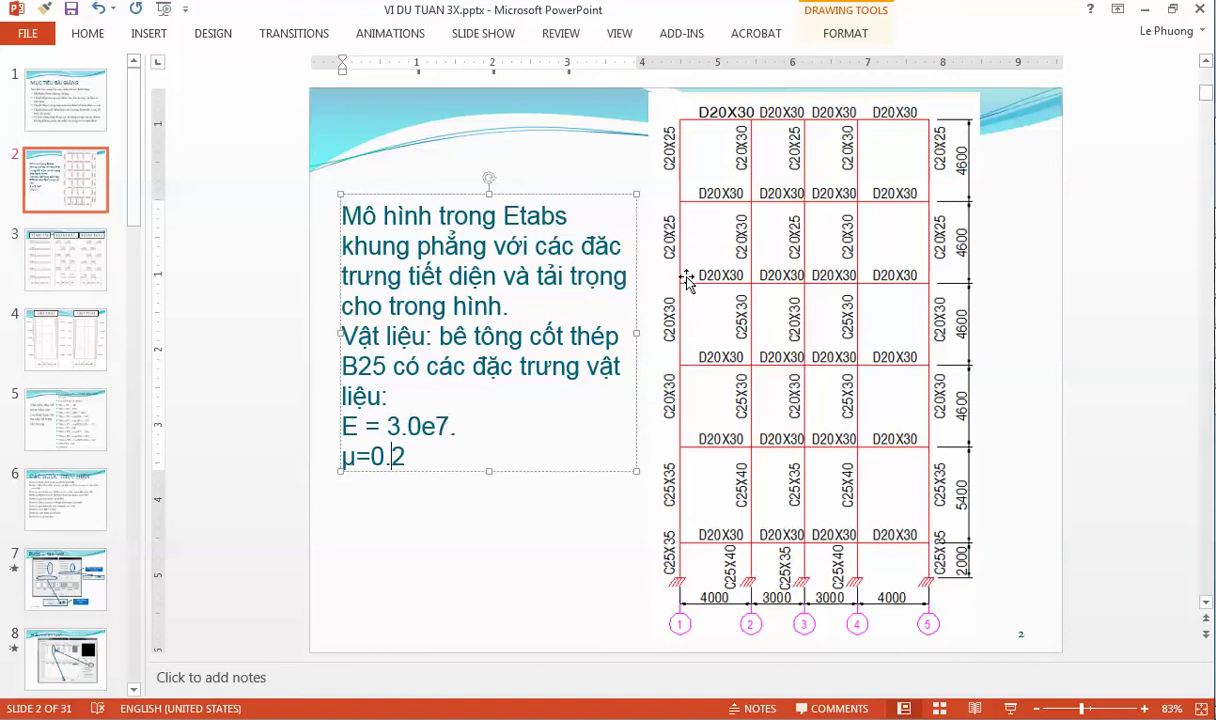
pyautogui.hotkey('alt', 'Tab')
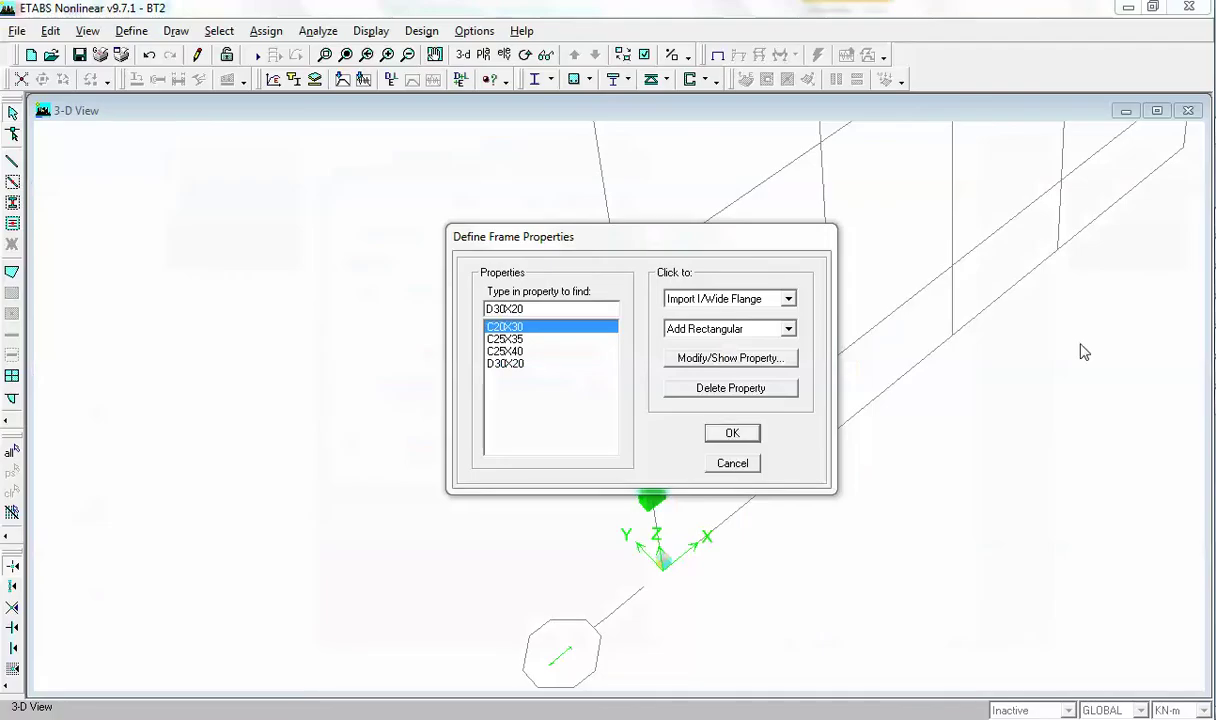
pyautogui.click(765, 331)
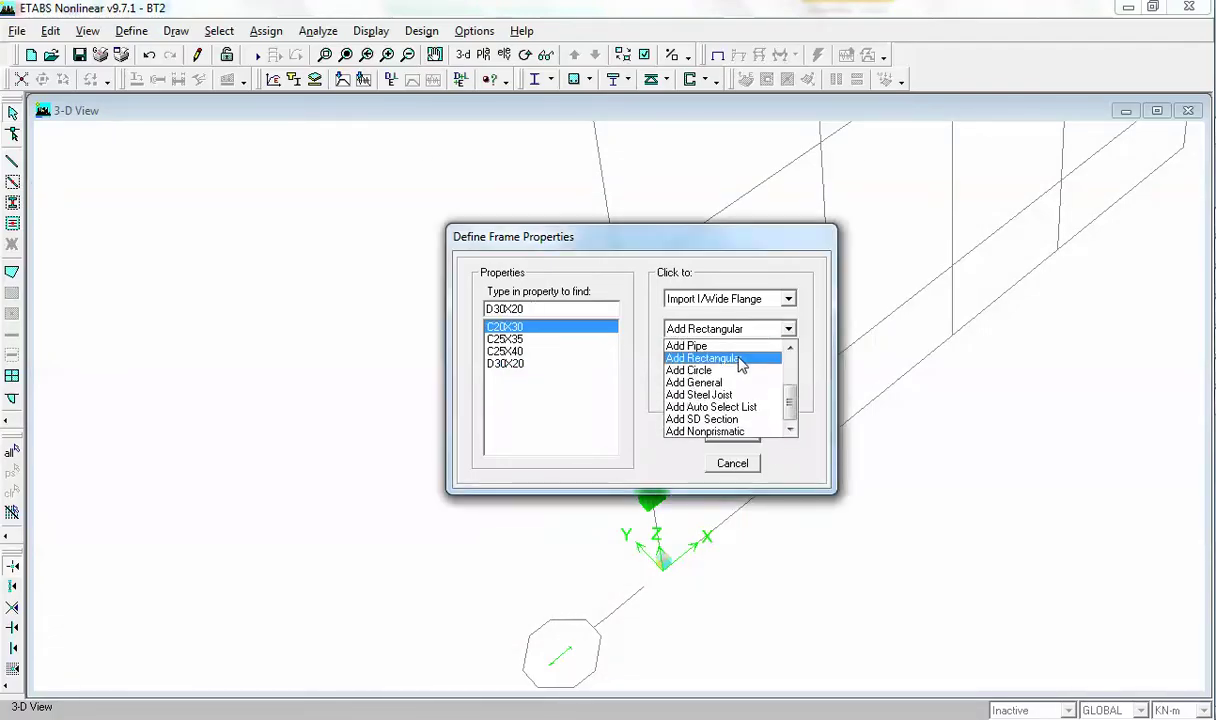
pyautogui.click(705, 352)
pyautogui.write('C20X25')
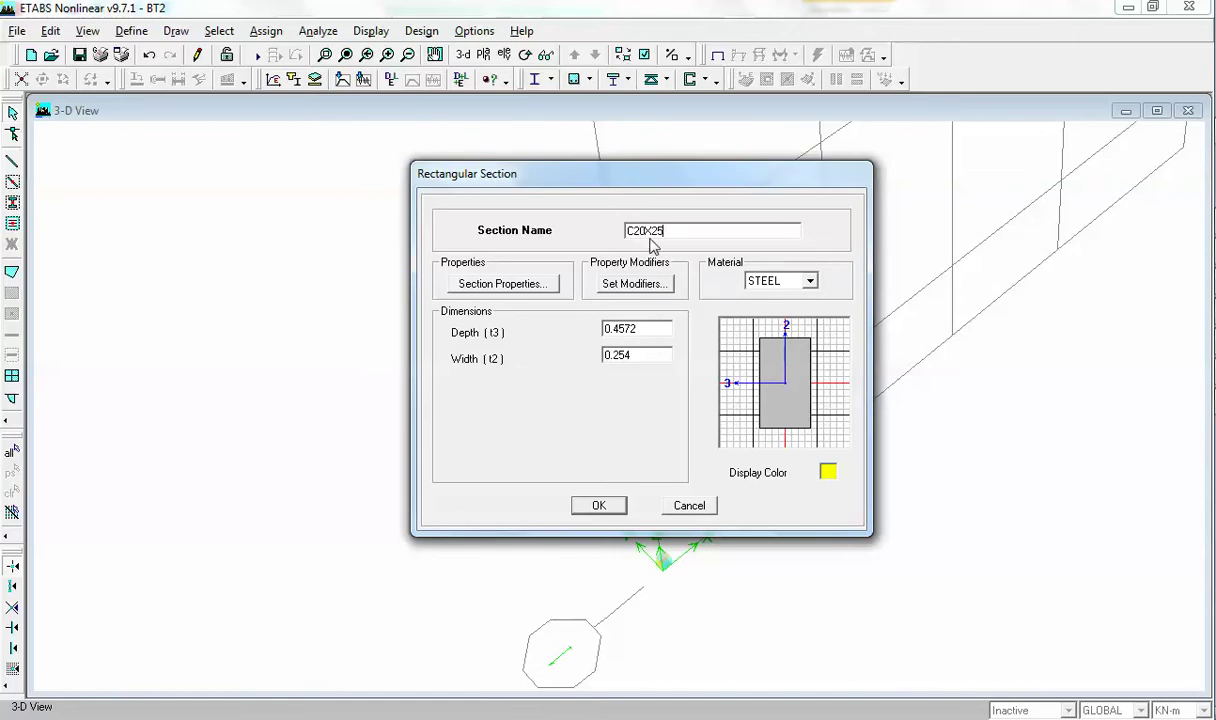
pyautogui.press('Tab')
pyautogui.click(780, 281)
pyautogui.click(770, 293)
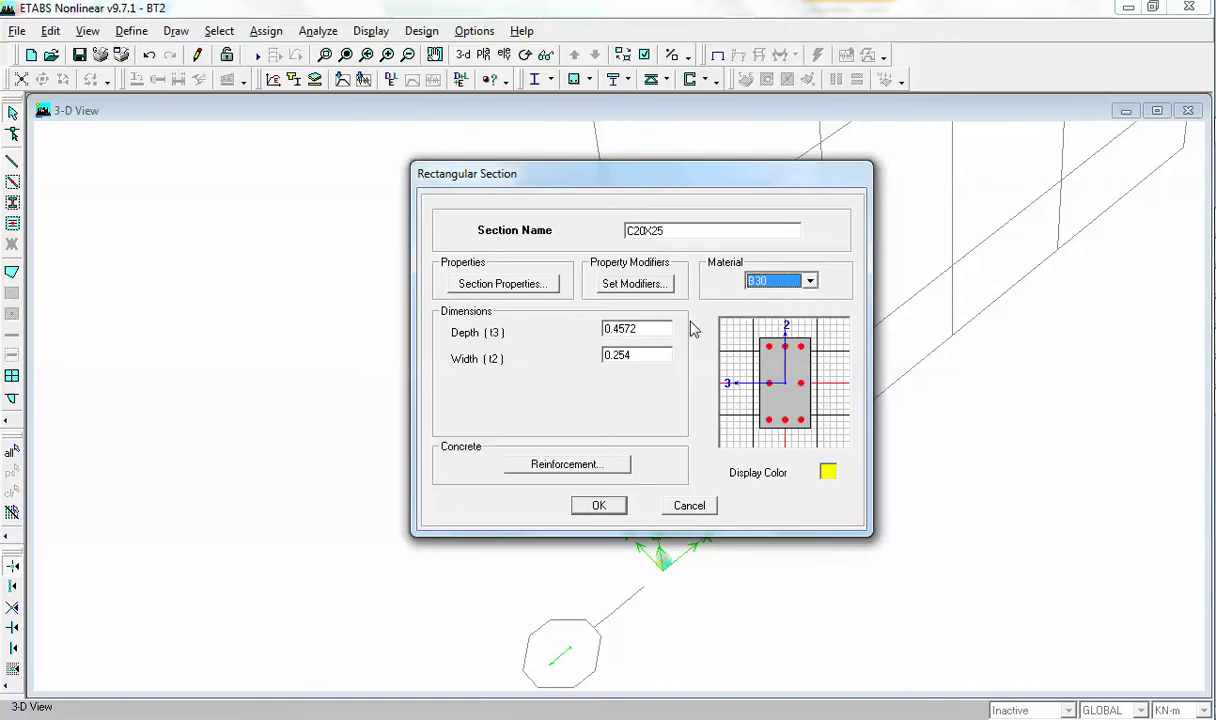
# Step: Set the C20X25 section's depth to 0.25 and width to 0.2, and accept the section
pyautogui.doubleClick(664, 328)
pyautogui.press('BackSpace')
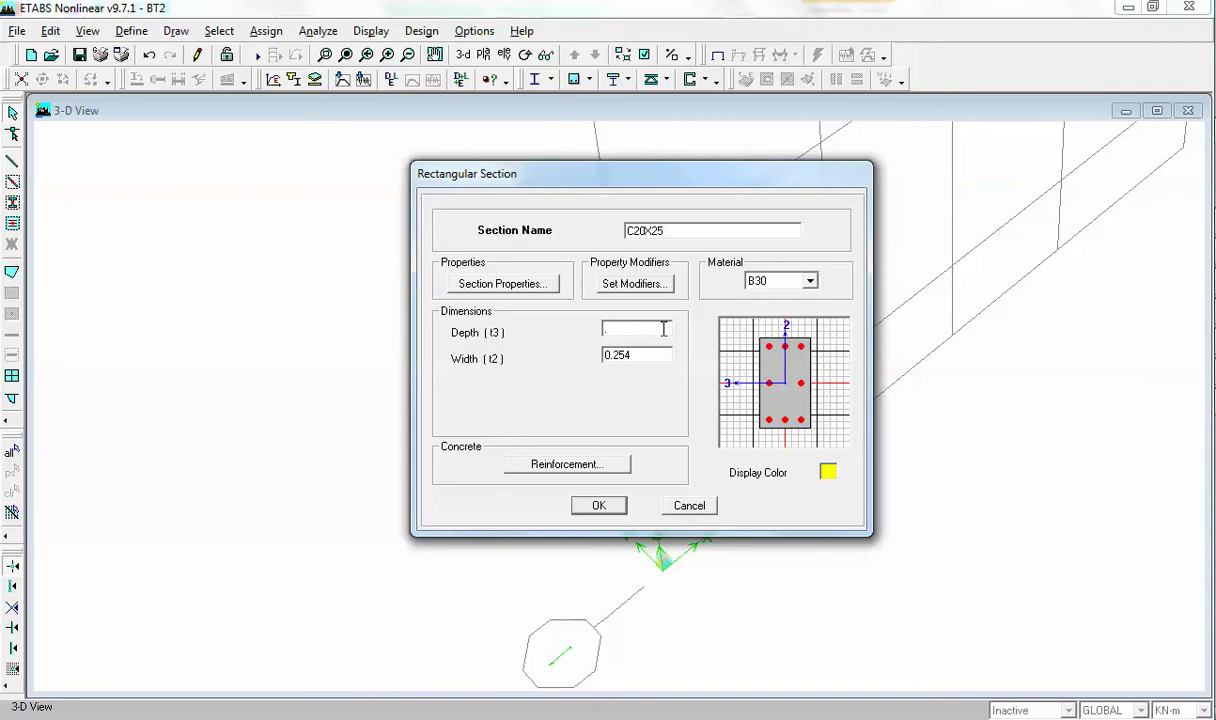
pyautogui.write('.25')
pyautogui.press('Tab')
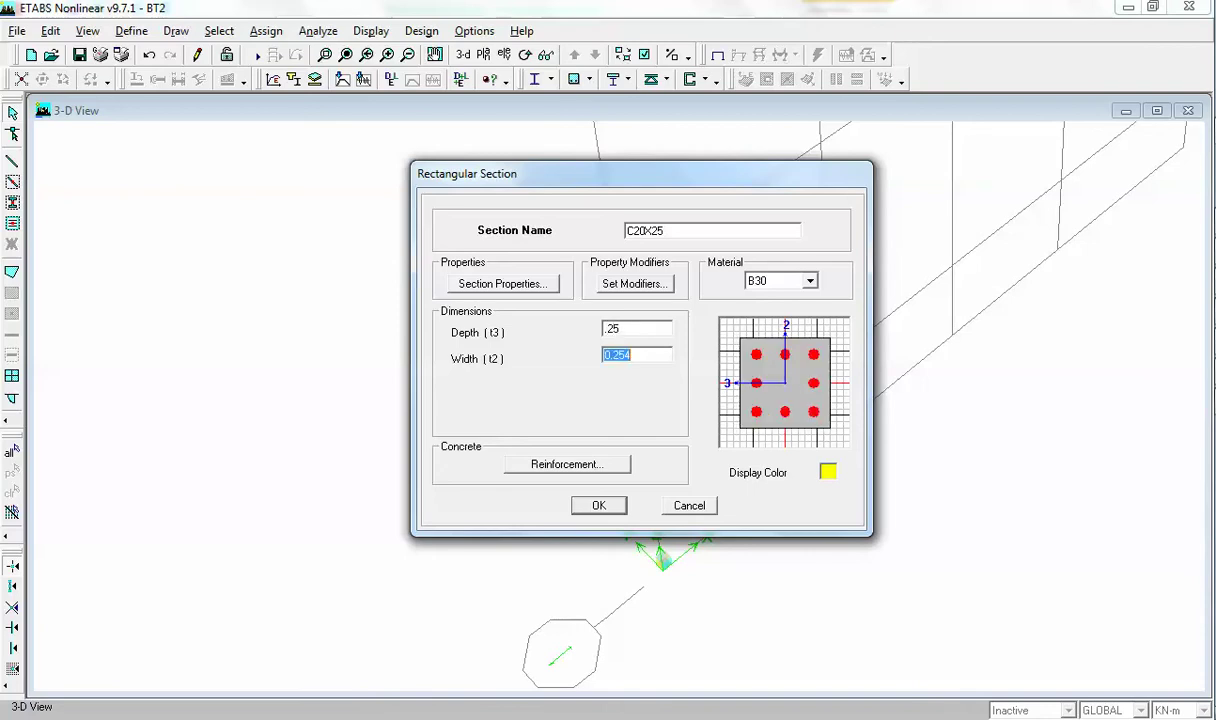
pyautogui.write('.2')
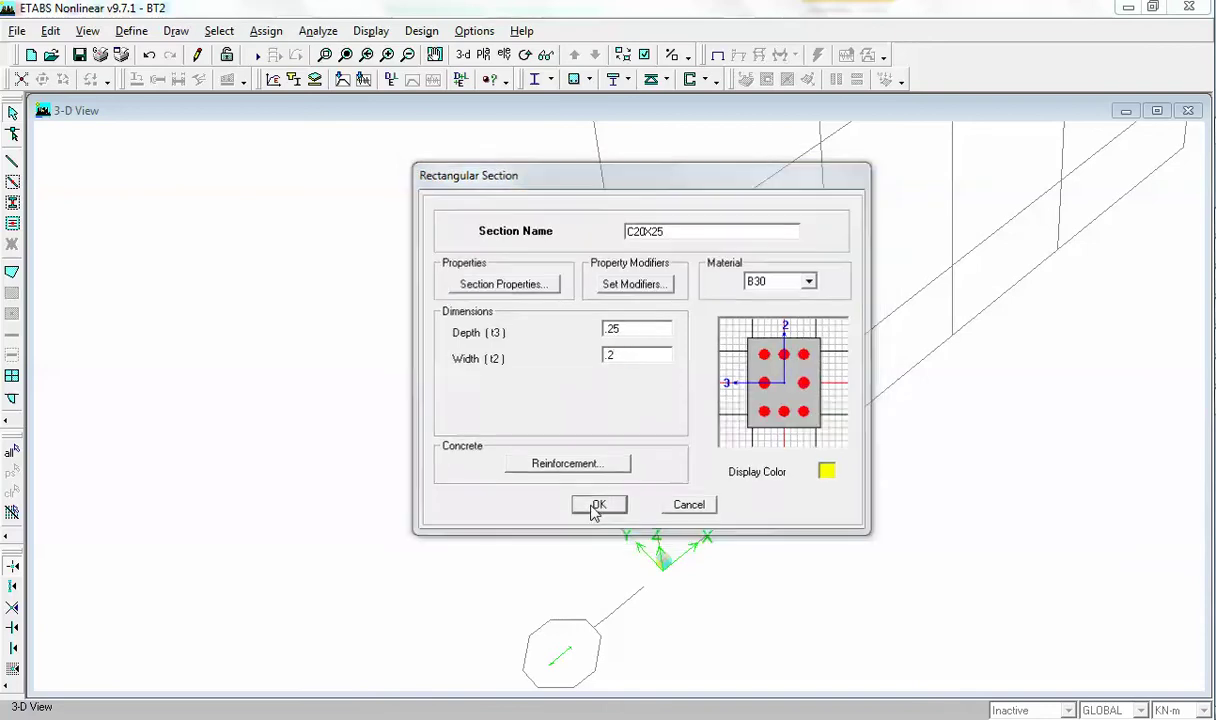
pyautogui.click(598, 505)
# Step: Add a rectangular frame section named C25X30 with material B30
pyautogui.hotkey('alt', 'Tab')
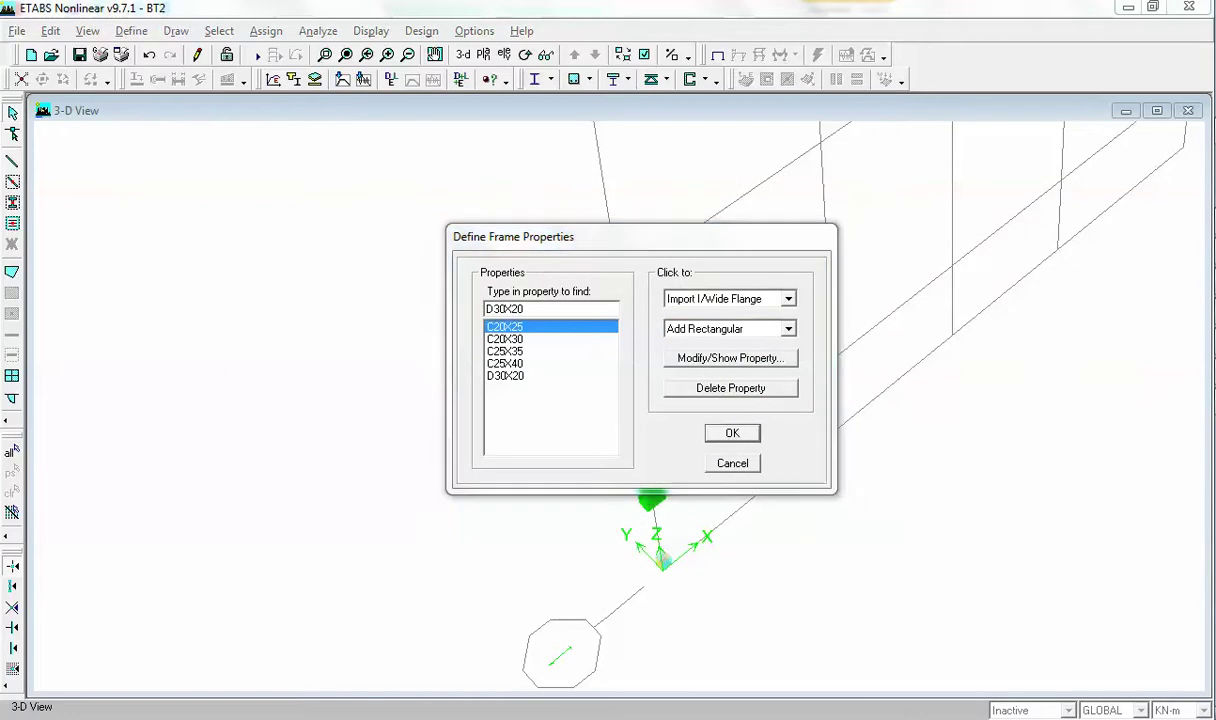
pyautogui.hotkey('alt', 'Tab')
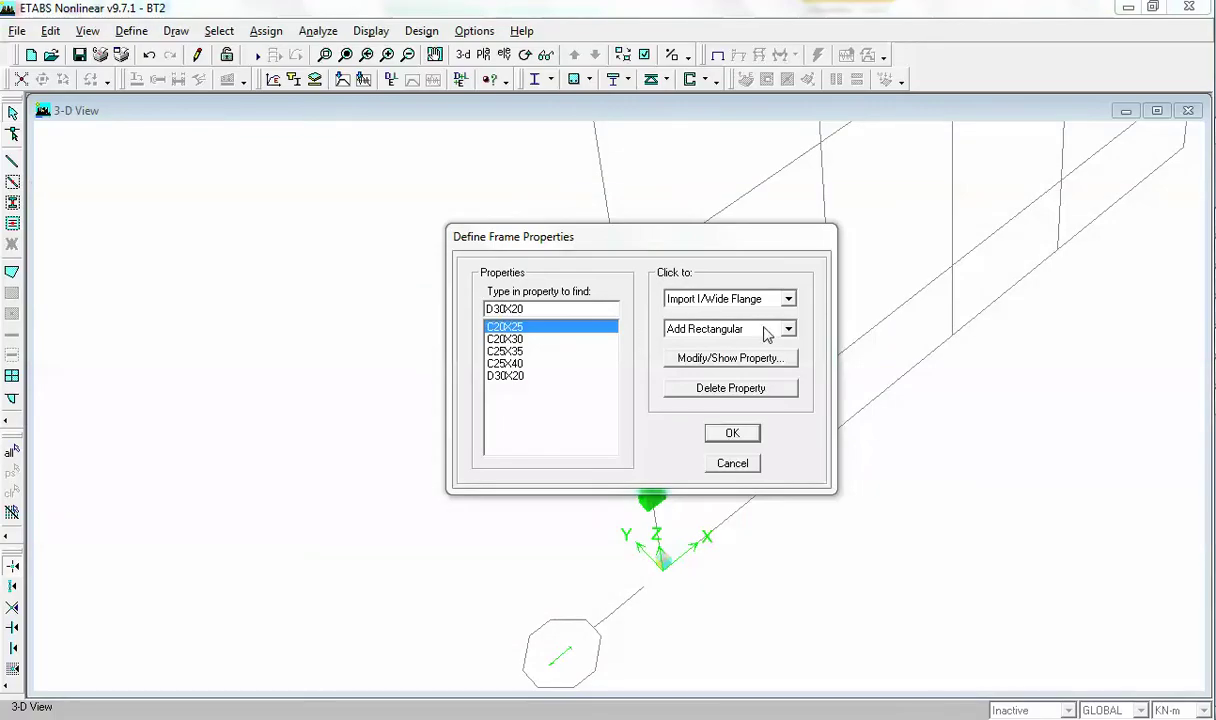
pyautogui.click(788, 329)
pyautogui.click(755, 354)
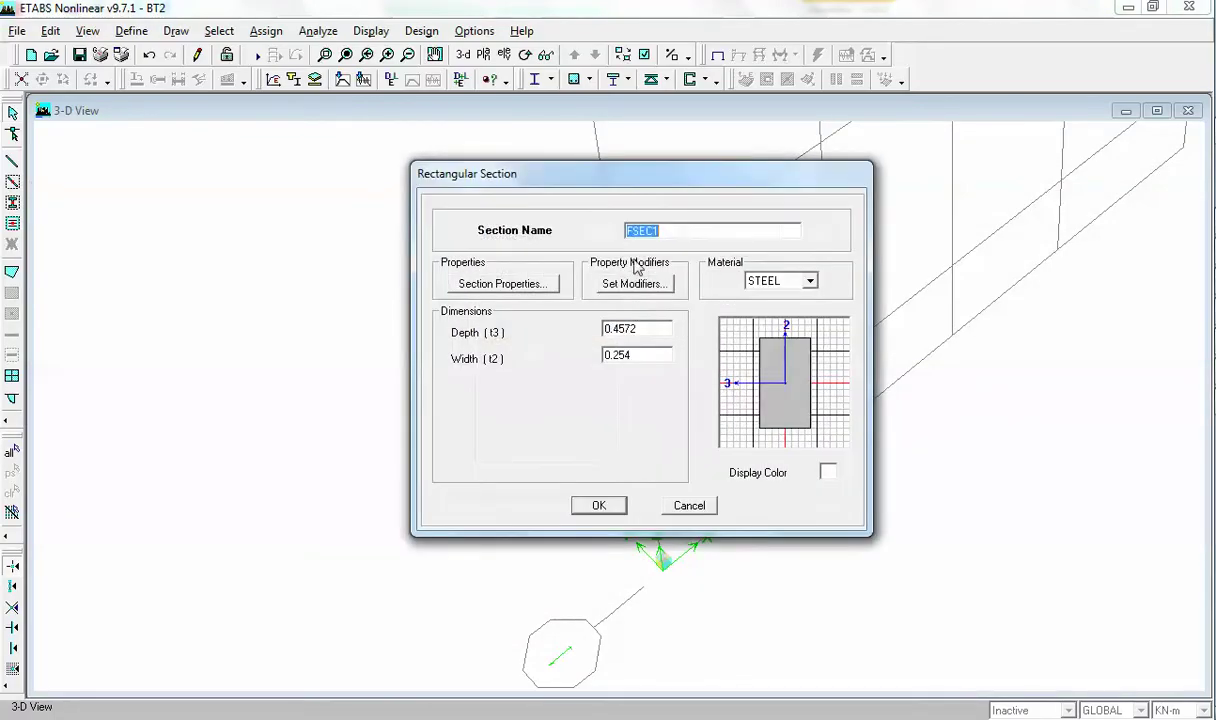
pyautogui.write('C25X30')
pyautogui.click(809, 281)
pyautogui.click(760, 296)
# Step: Set the C25X30 section's depth to 0.3 and width to 0.25, and accept the section and the frame property definitions
pyautogui.moveTo(605, 329); pyautogui.dragTo(641, 331)
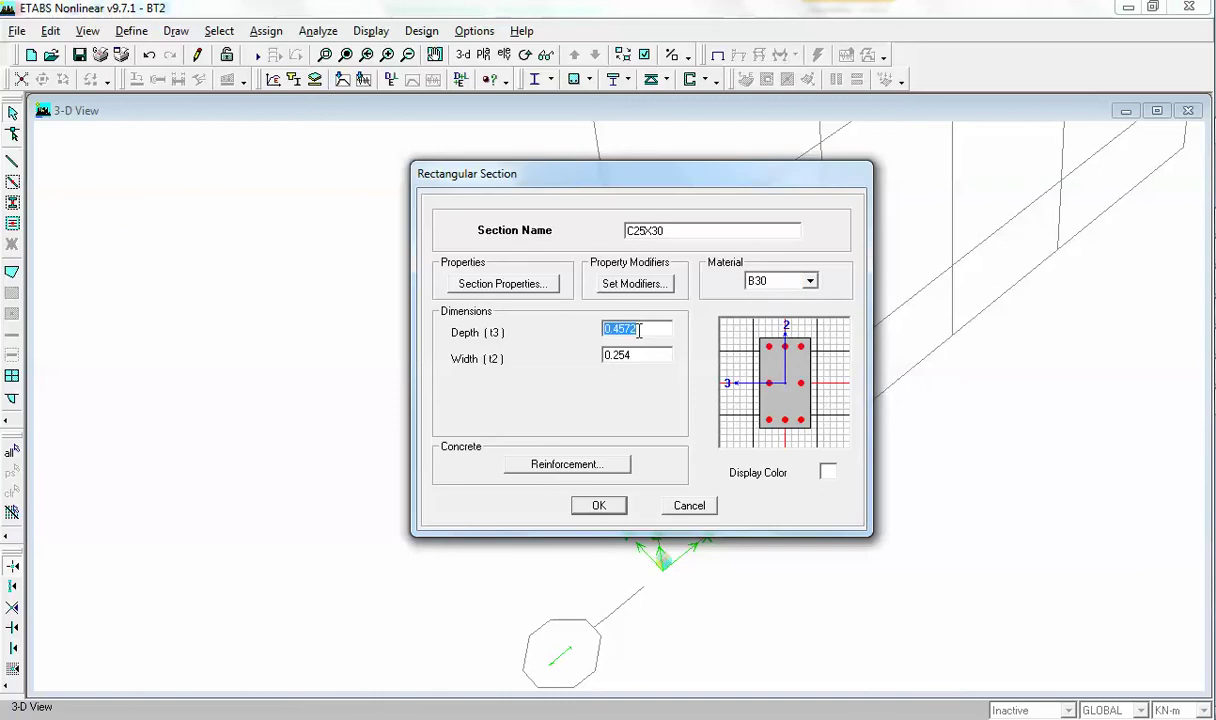
pyautogui.press('BackSpace')
pyautogui.write('.3')
pyautogui.press('Tab')
pyautogui.write('.2')
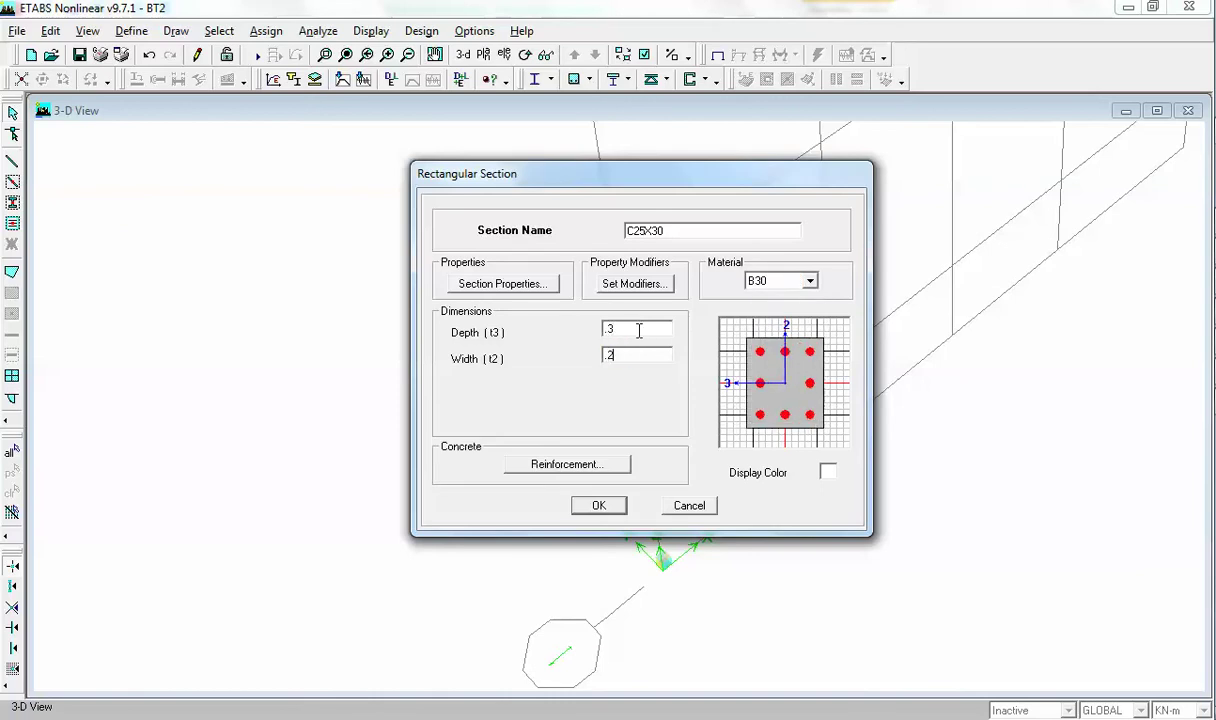
pyautogui.write('5')
pyautogui.click(590, 505)
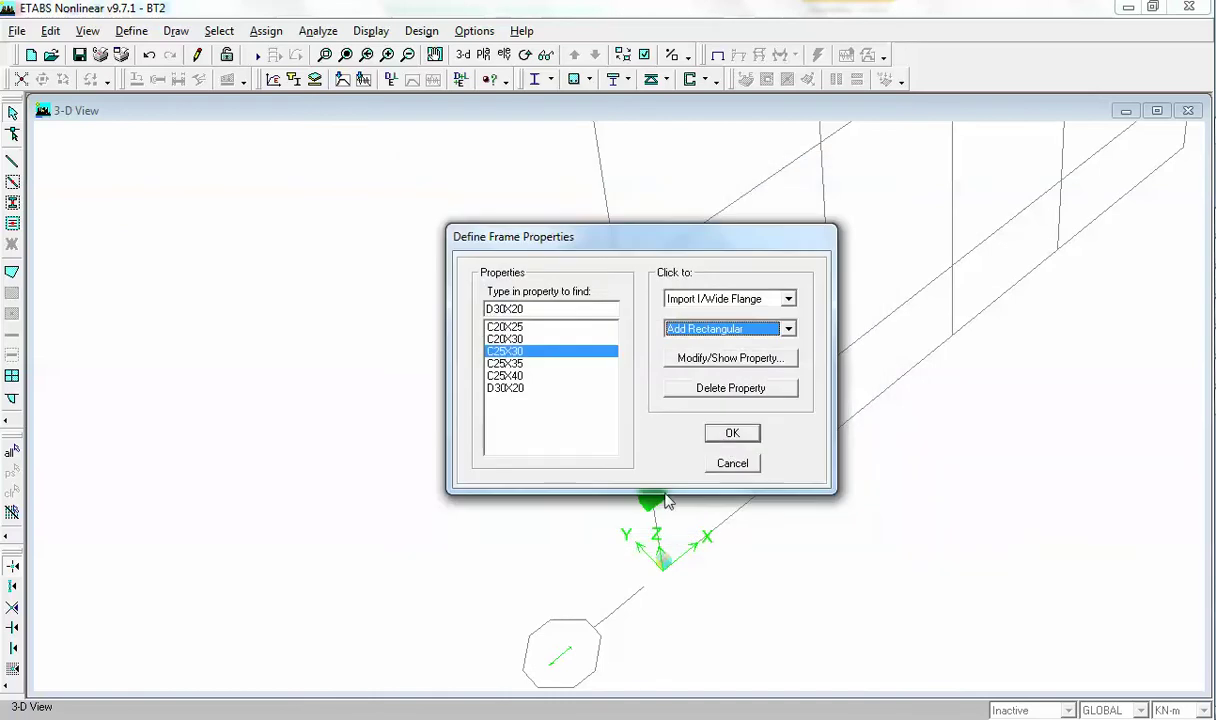
pyautogui.click(729, 440)
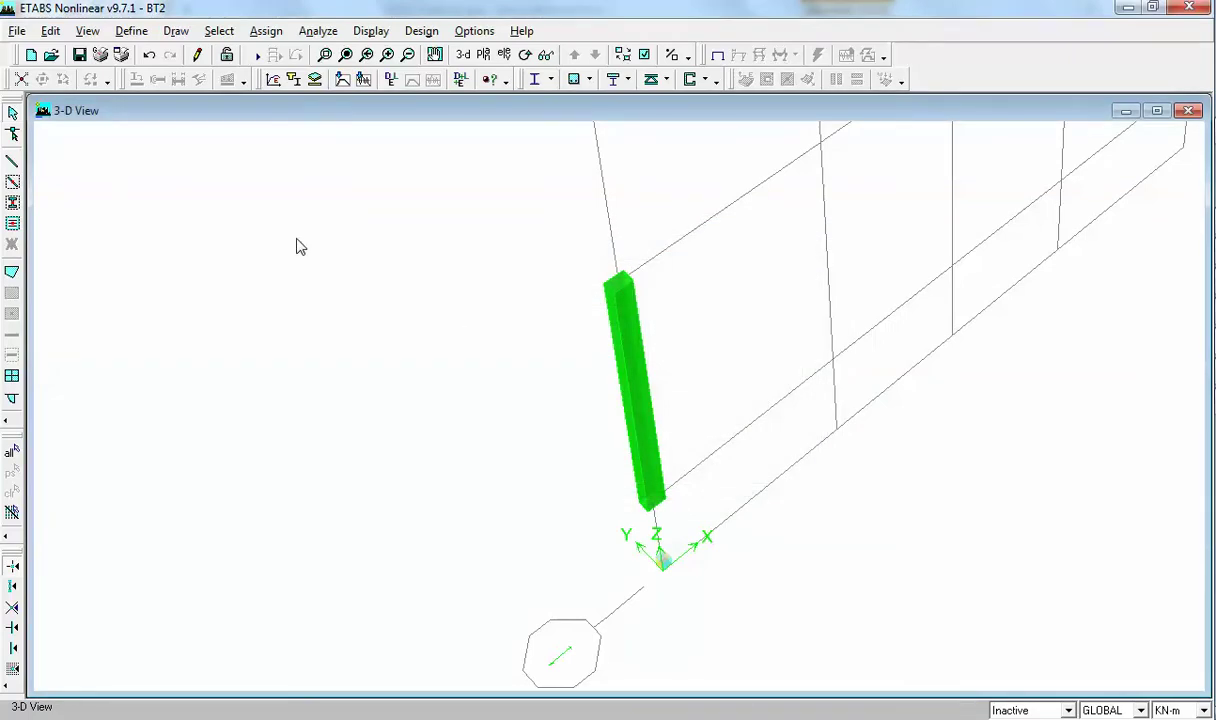
# Step: In the elevation of grid line 1, delete the column on axis A between STORY1 and STORY2 and save the model
pyautogui.click(503, 55)
pyautogui.click(665, 442)
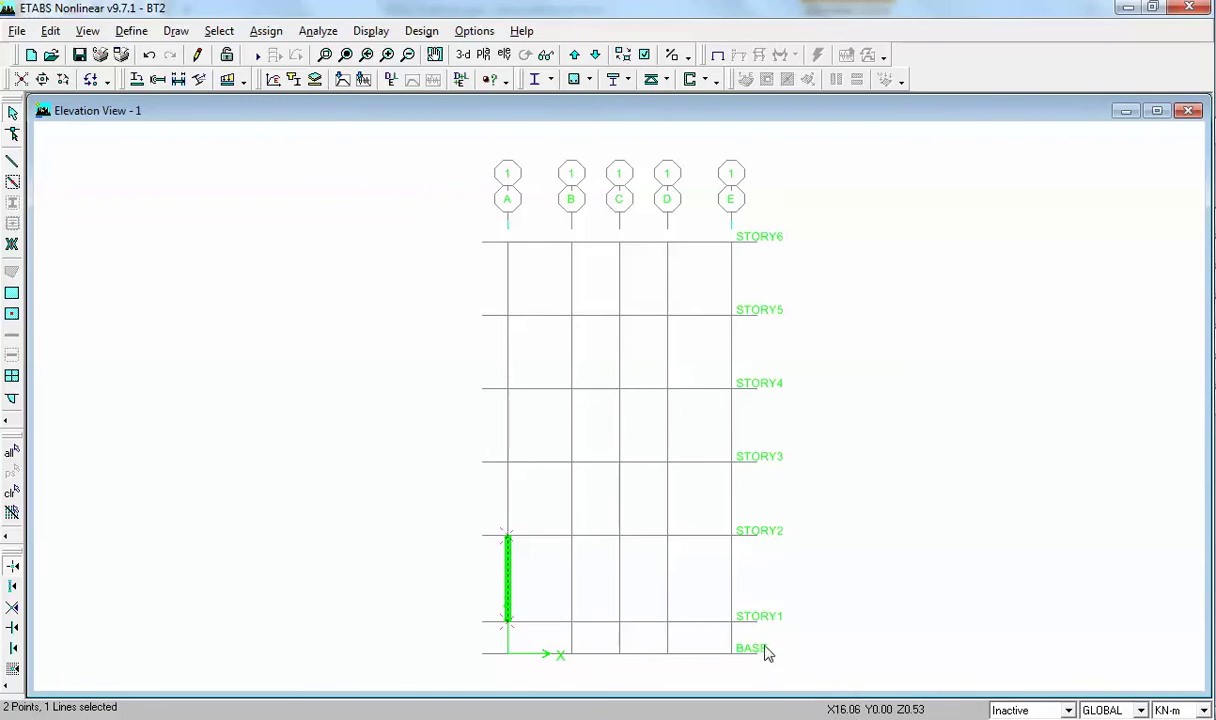
pyautogui.press('Delete')
pyautogui.click(80, 55)
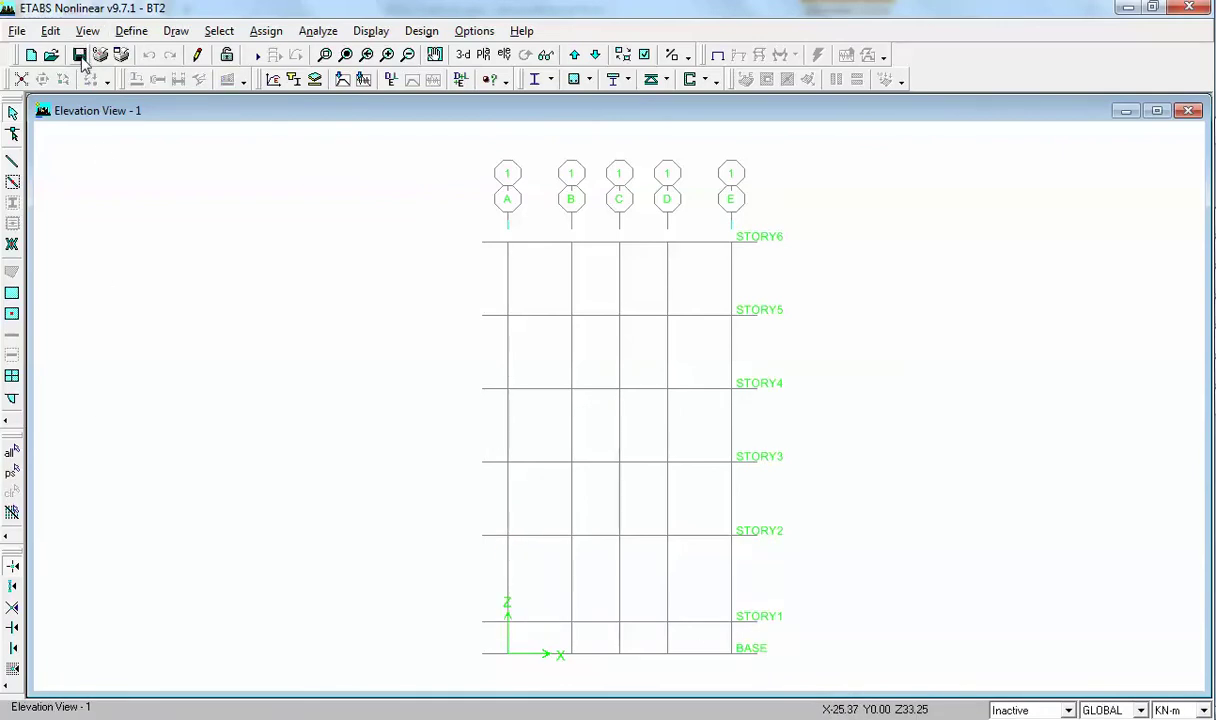
# Step: Switch to the PowerPoint presentation and review the slides with the frame sections and the wind loads
pyautogui.hotkey('alt', 'Tab')
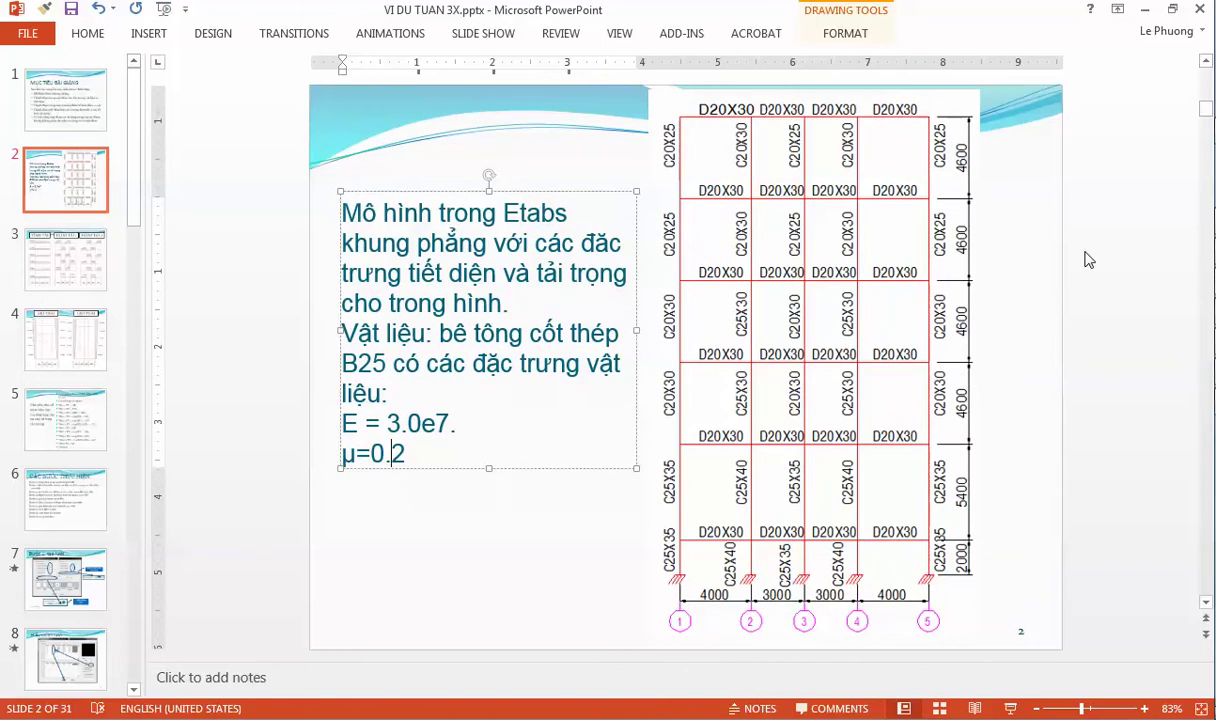
pyautogui.scroll(-1, 1089, 260)
pyautogui.scroll(-1, 1087, 258)
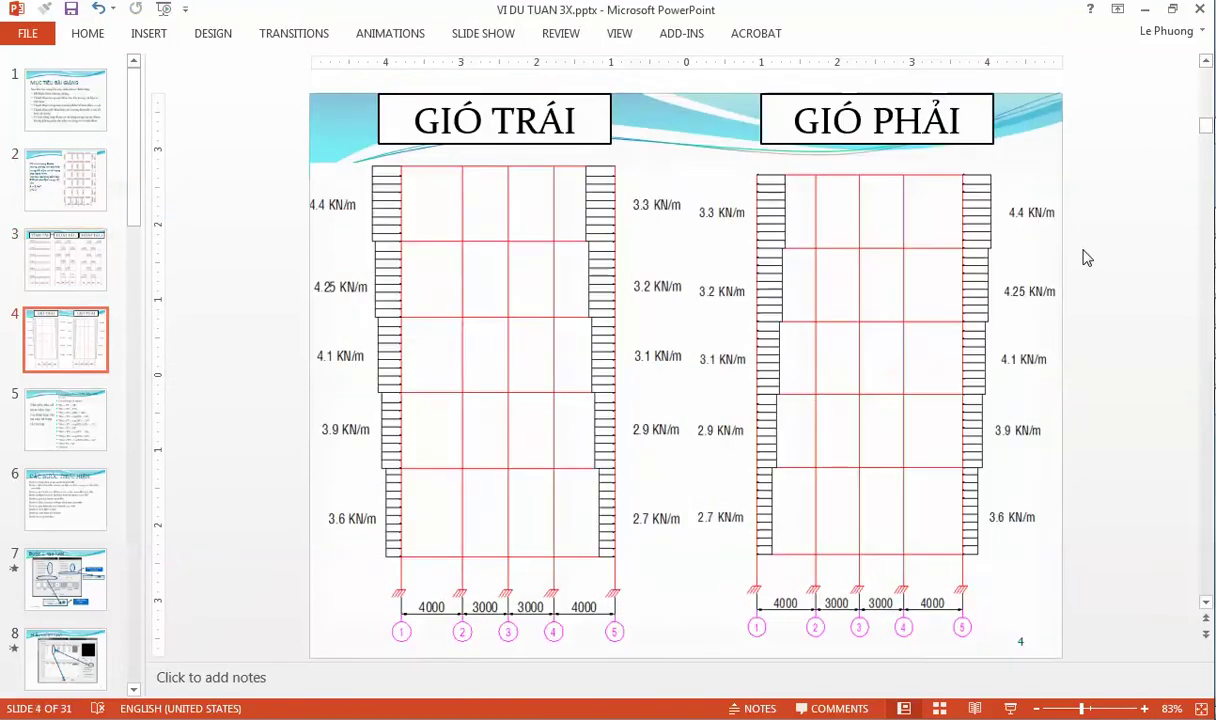
pyautogui.scroll(2, 1087, 258)
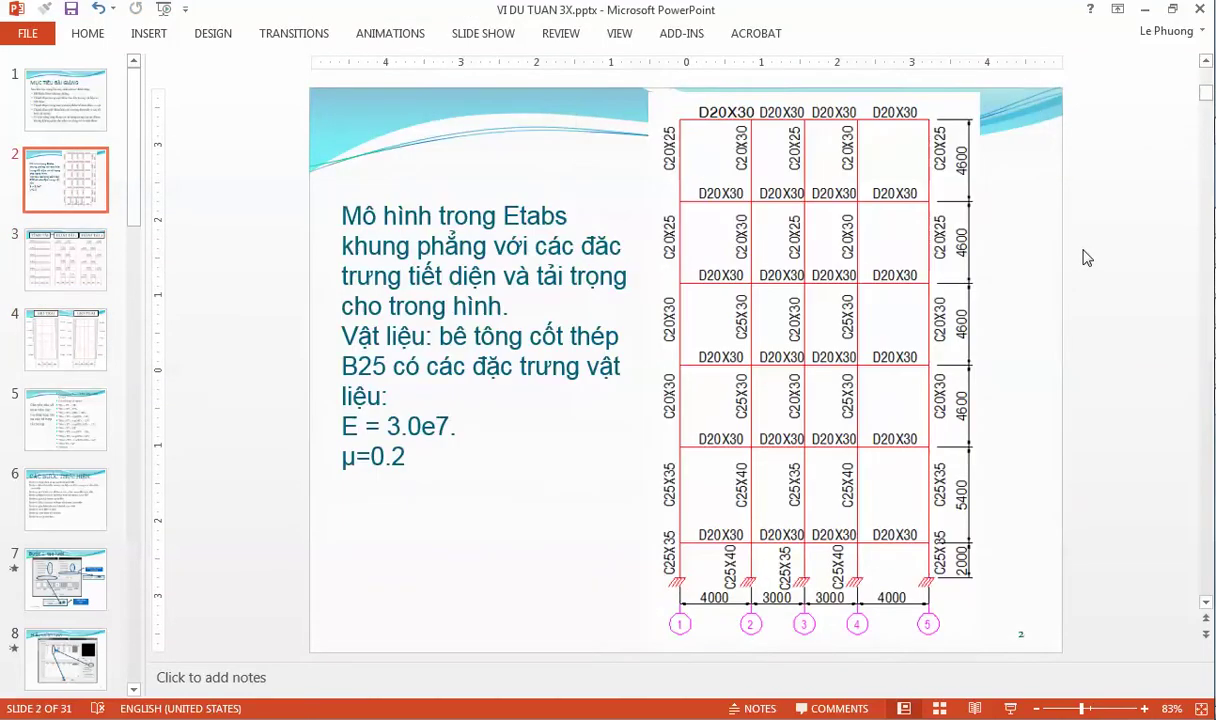
pyautogui.scroll(-4, 1087, 258)
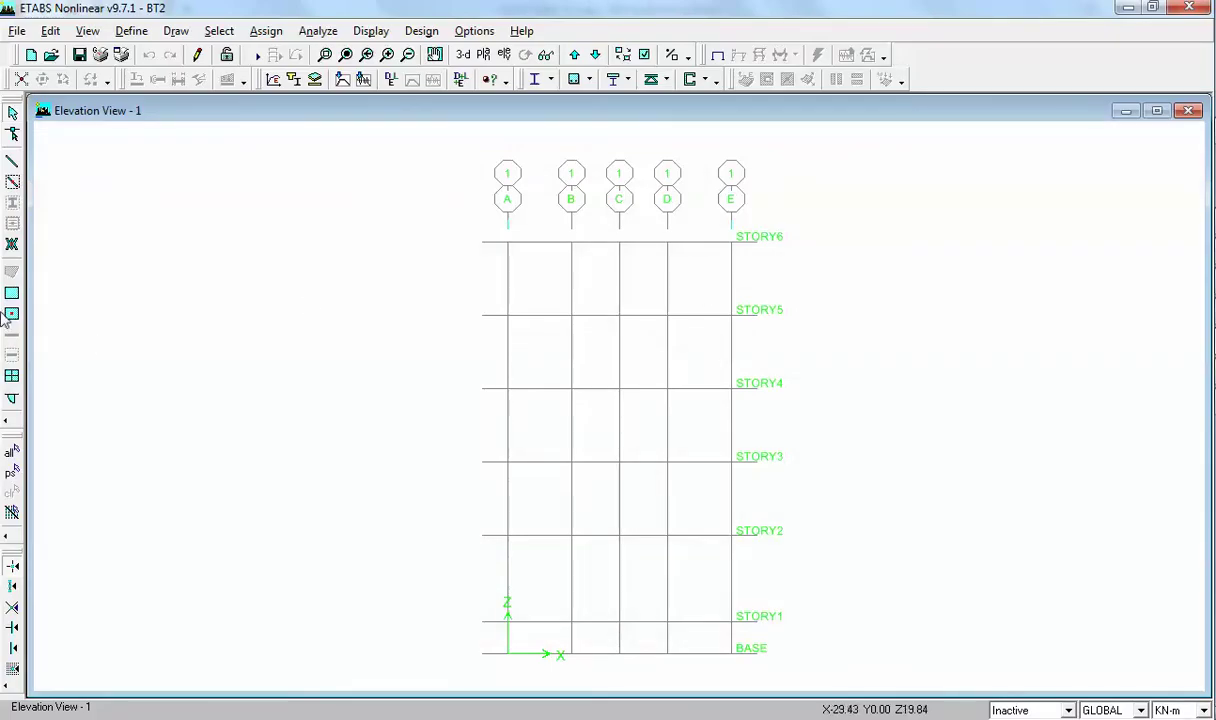
# Step: Start drawing frame lines in the grid 1 elevation with the section property set to D30X20
pyautogui.click(12, 163)
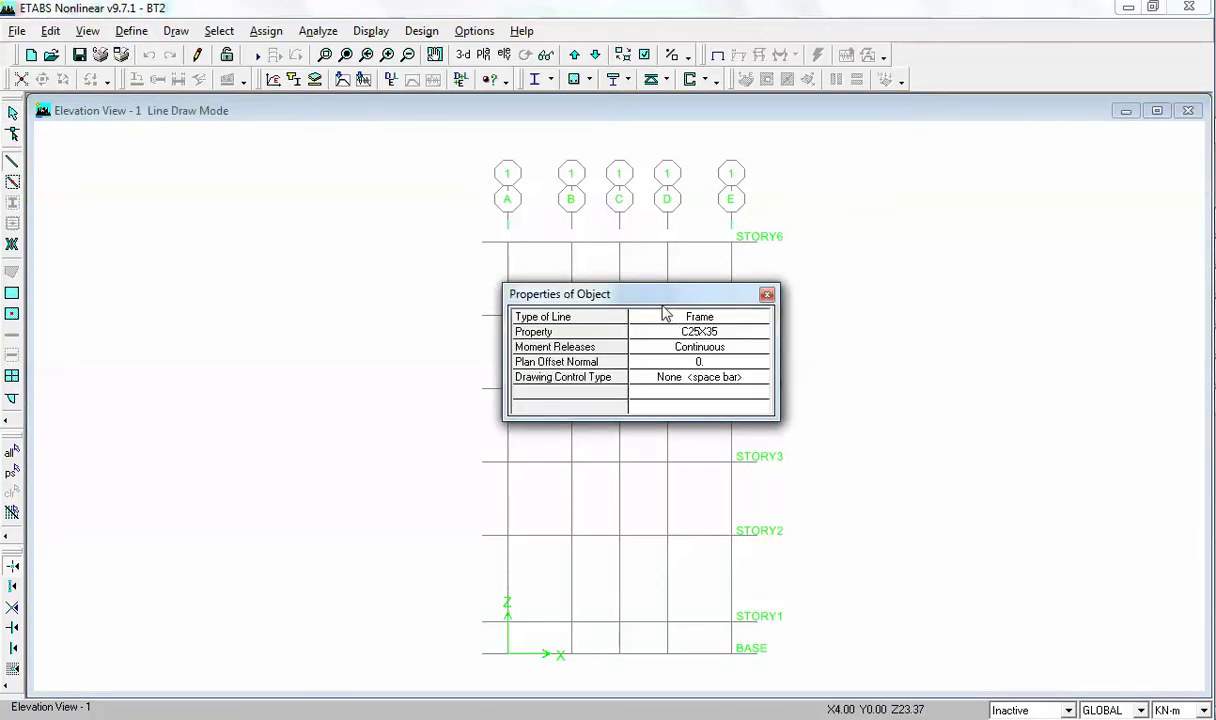
pyautogui.moveTo(640, 294); pyautogui.dragTo(148, 227)
pyautogui.click(222, 266)
pyautogui.click(228, 267)
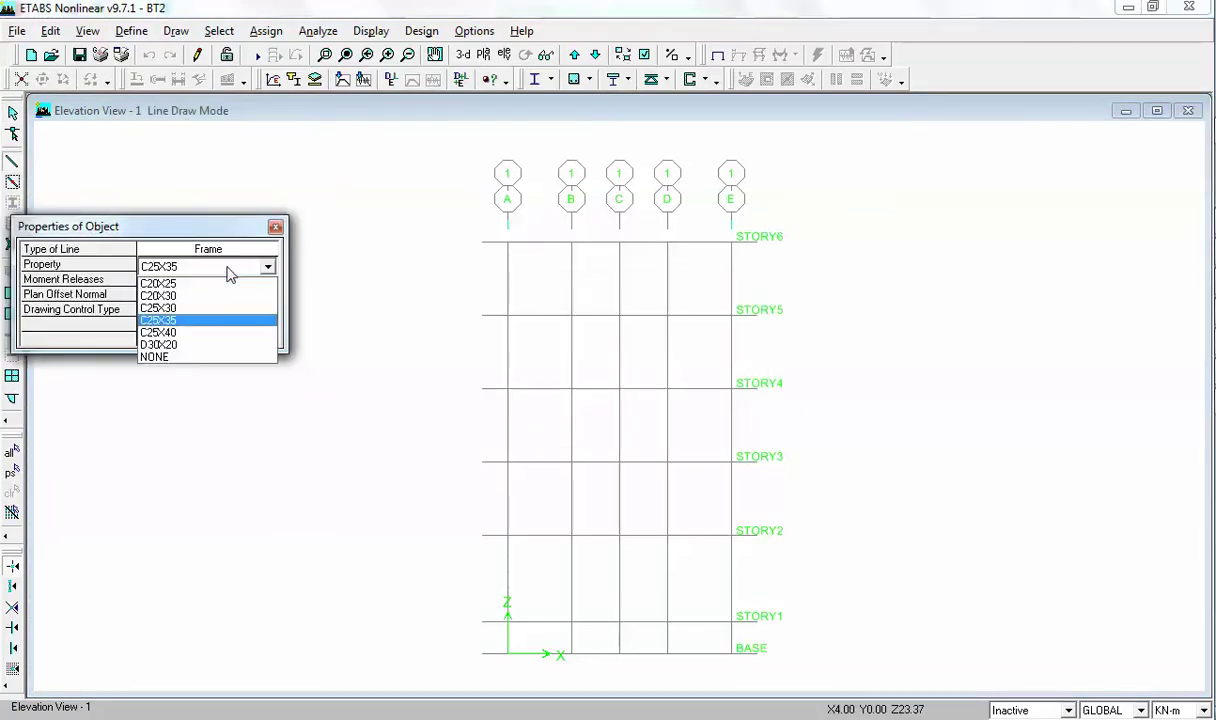
pyautogui.click(192, 344)
# Step: Draw D30X20 beams along STORY6 and STORY5 from axis A to axis E
pyautogui.click(505, 243)
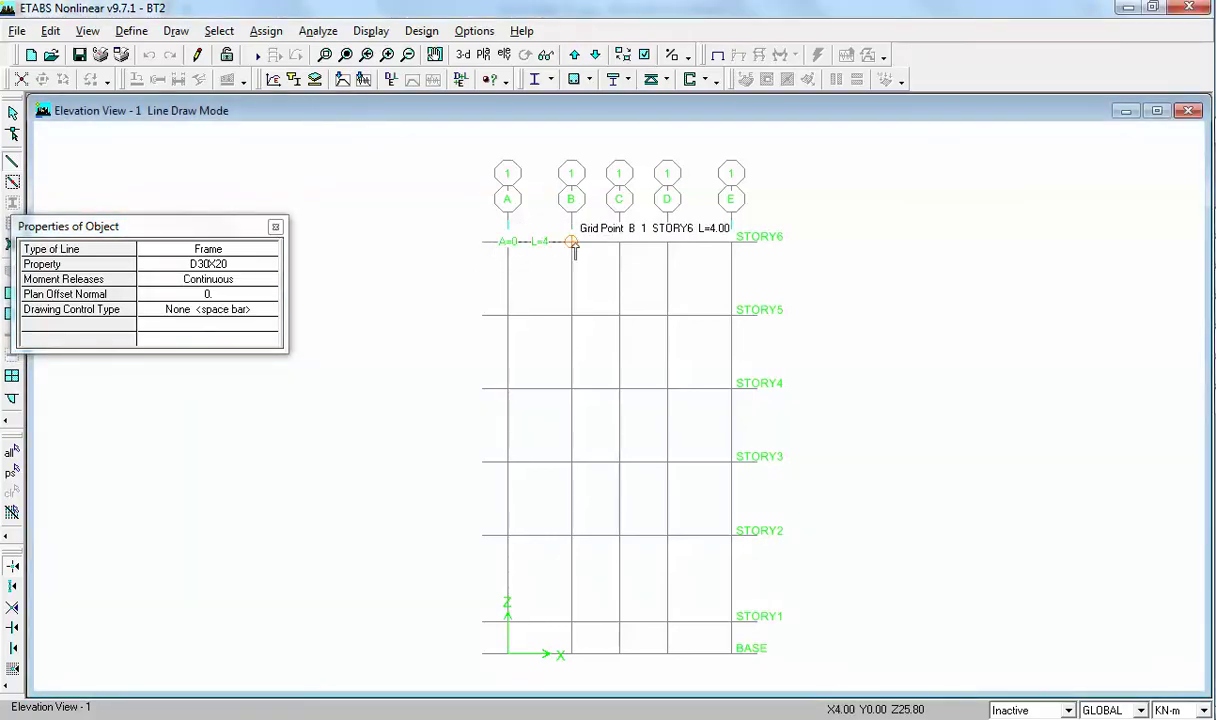
pyautogui.click(663, 243)
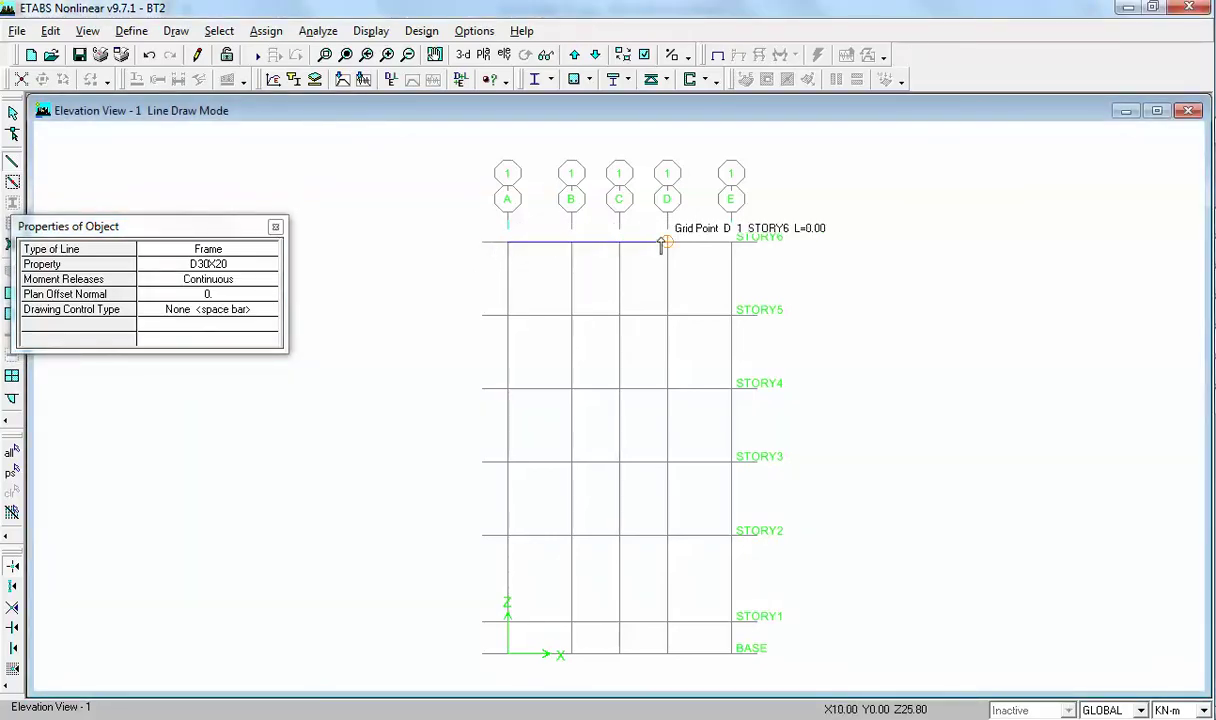
pyautogui.click(731, 242)
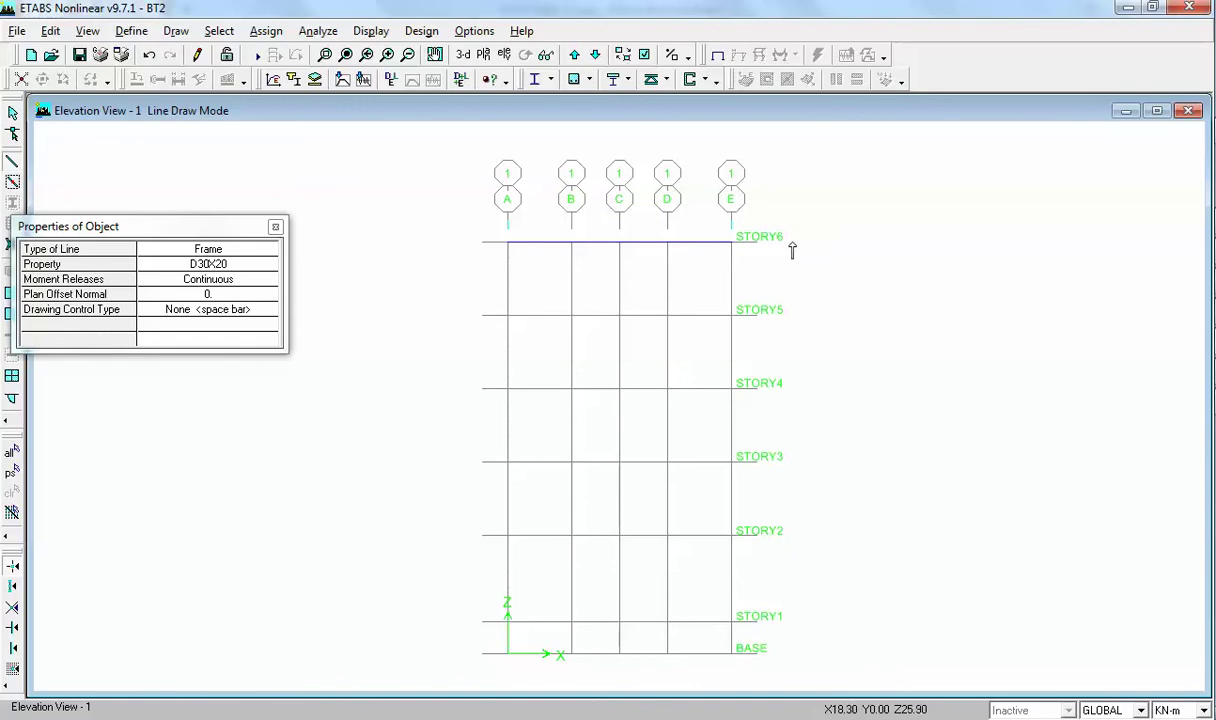
pyautogui.click(507, 315)
pyautogui.click(572, 316)
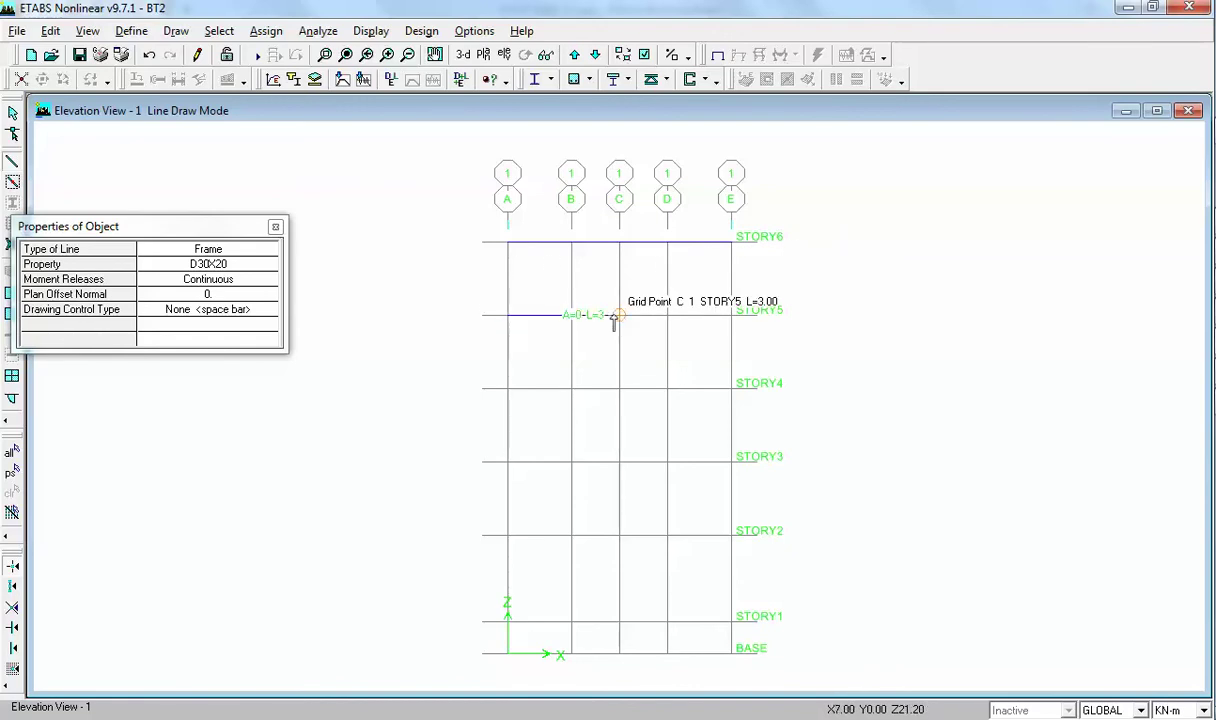
pyautogui.click(667, 316)
pyautogui.click(731, 316)
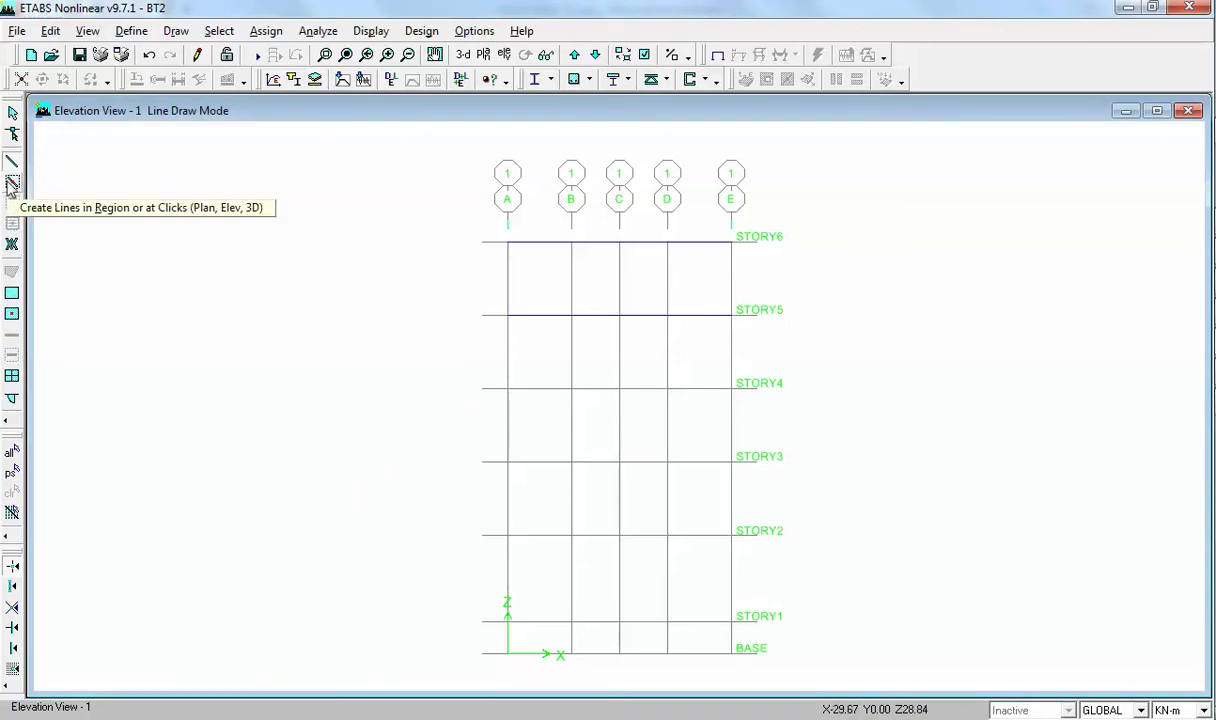
# Step: Delete all the beams drawn on STORY6 and STORY5
pyautogui.click(12, 183)
pyautogui.moveTo(385, 192); pyautogui.dragTo(438, 290)
pyautogui.press('Escape')
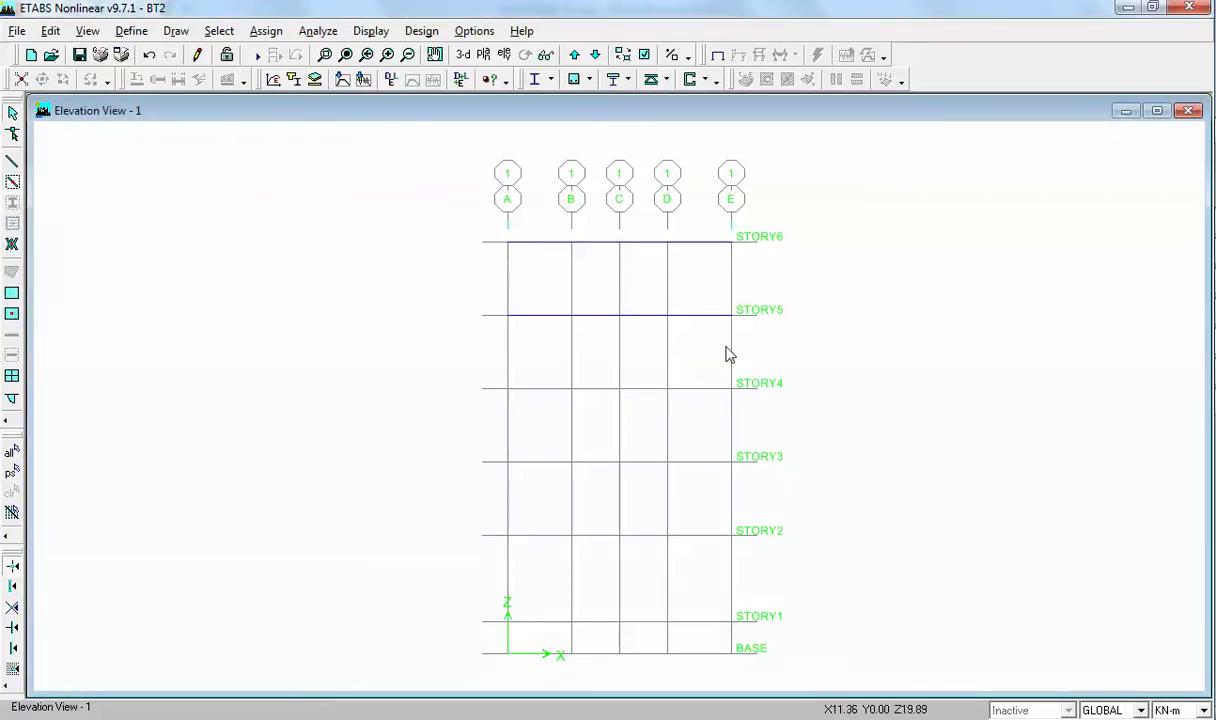
pyautogui.moveTo(413, 188); pyautogui.dragTo(828, 350)
pyautogui.press('Delete')
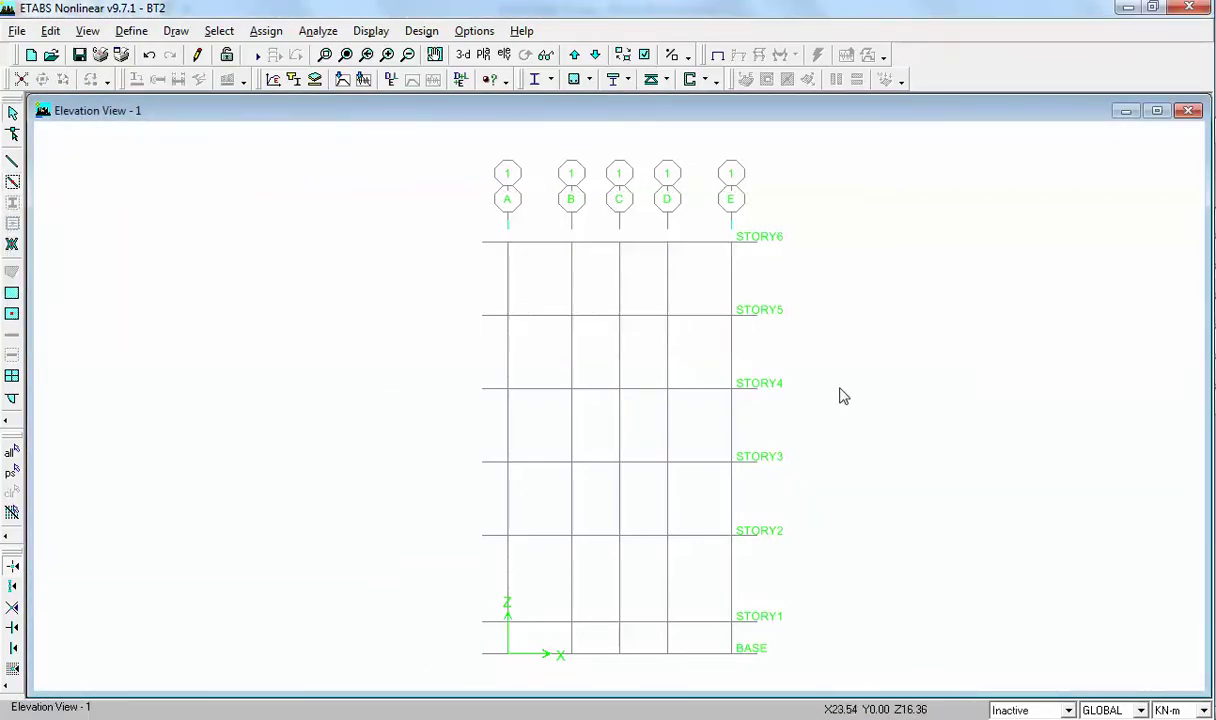
# Step: Create D30X20 frame lines on every grid segment of the elevation at once, covering the whole region from BASE to STORY6
pyautogui.click(12, 183)
pyautogui.moveTo(349, 162)
pyautogui.mouseDown()
pyautogui.moveTo(863, 590)
pyautogui.moveTo(939, 675)
pyautogui.mouseUp()
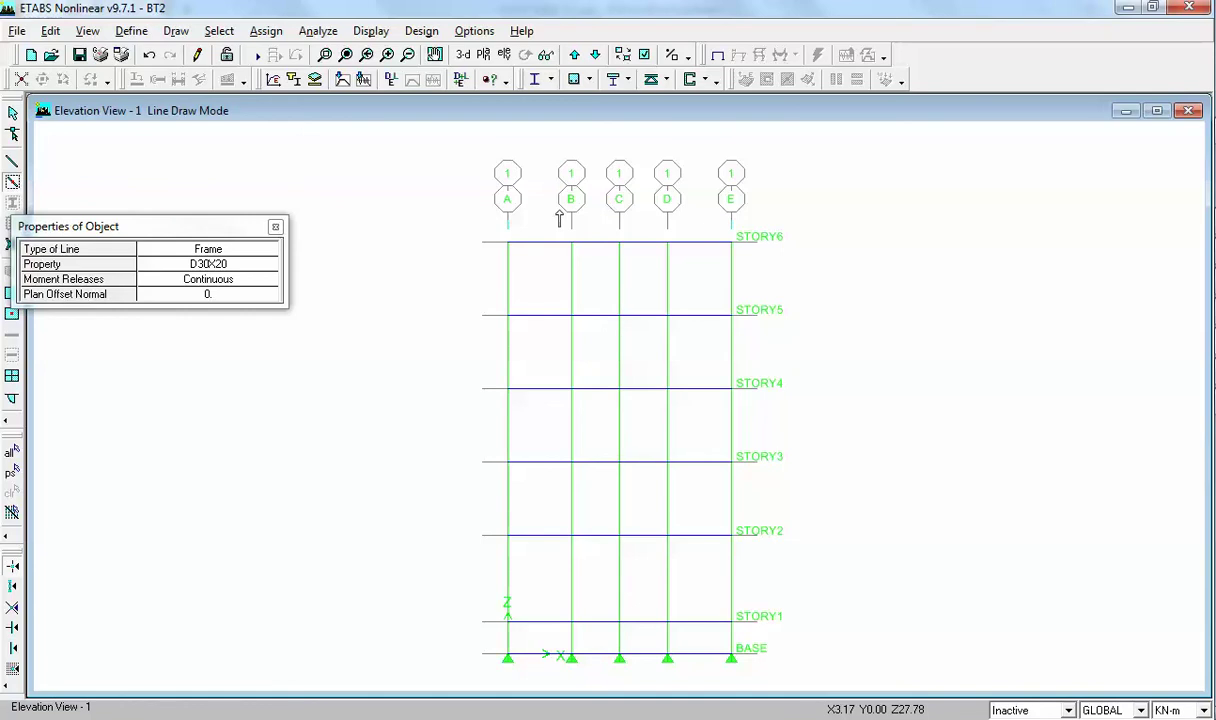
pyautogui.press('Escape')
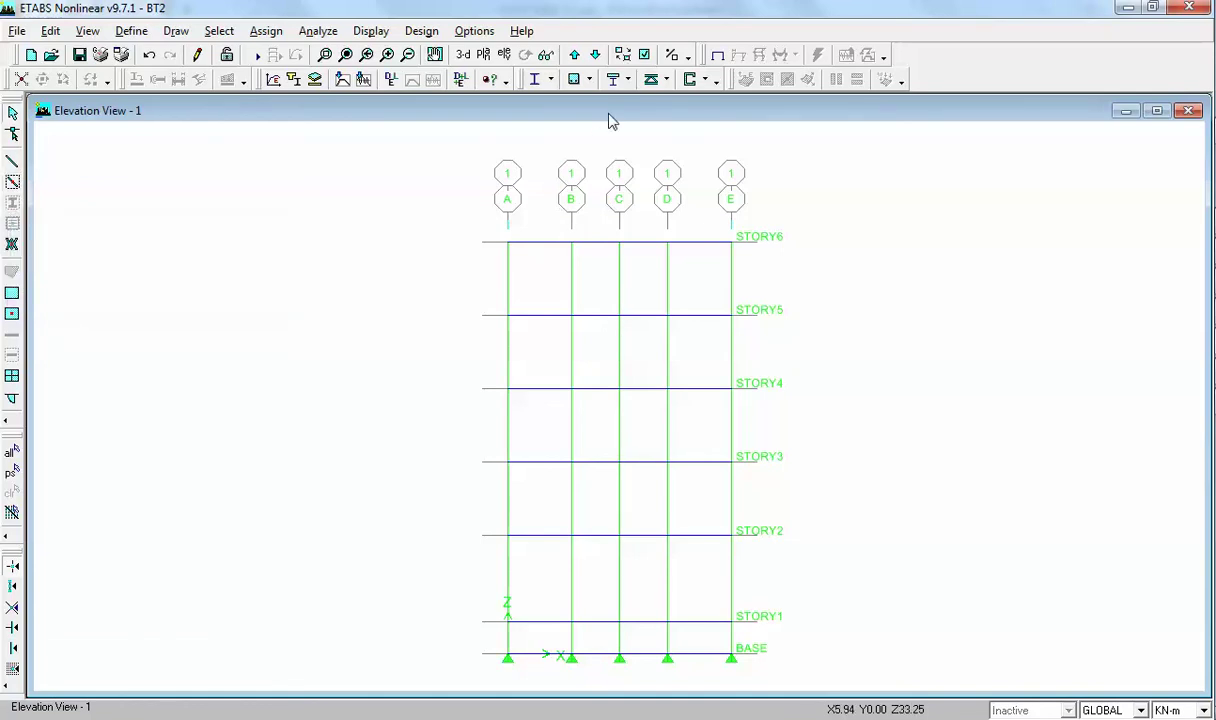
# Step: Turn on the display of line section names in the building view options
pyautogui.click(622, 55)
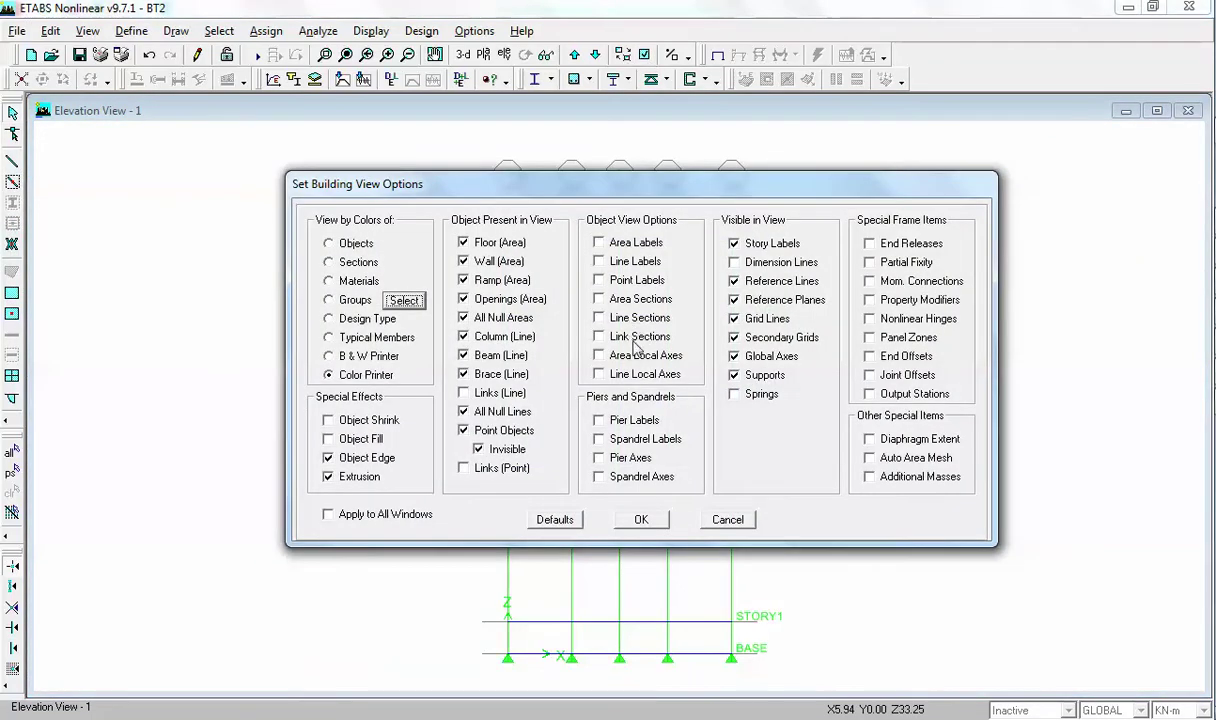
pyautogui.click(641, 322)
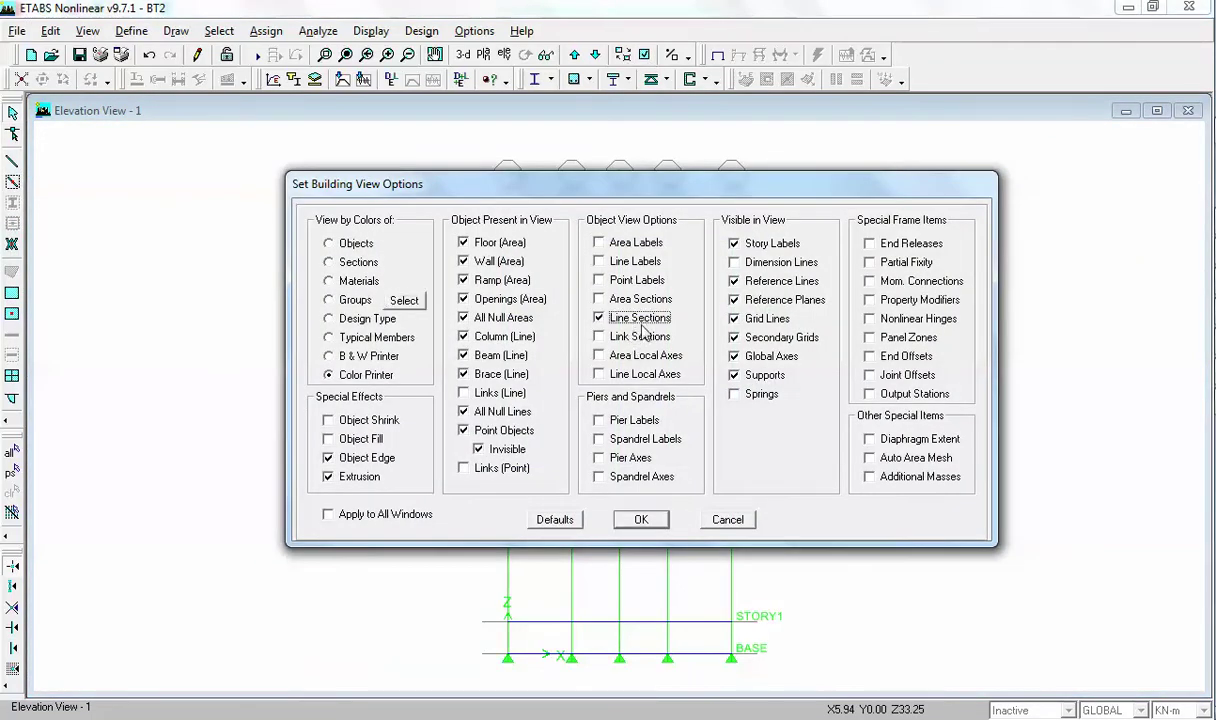
pyautogui.click(641, 520)
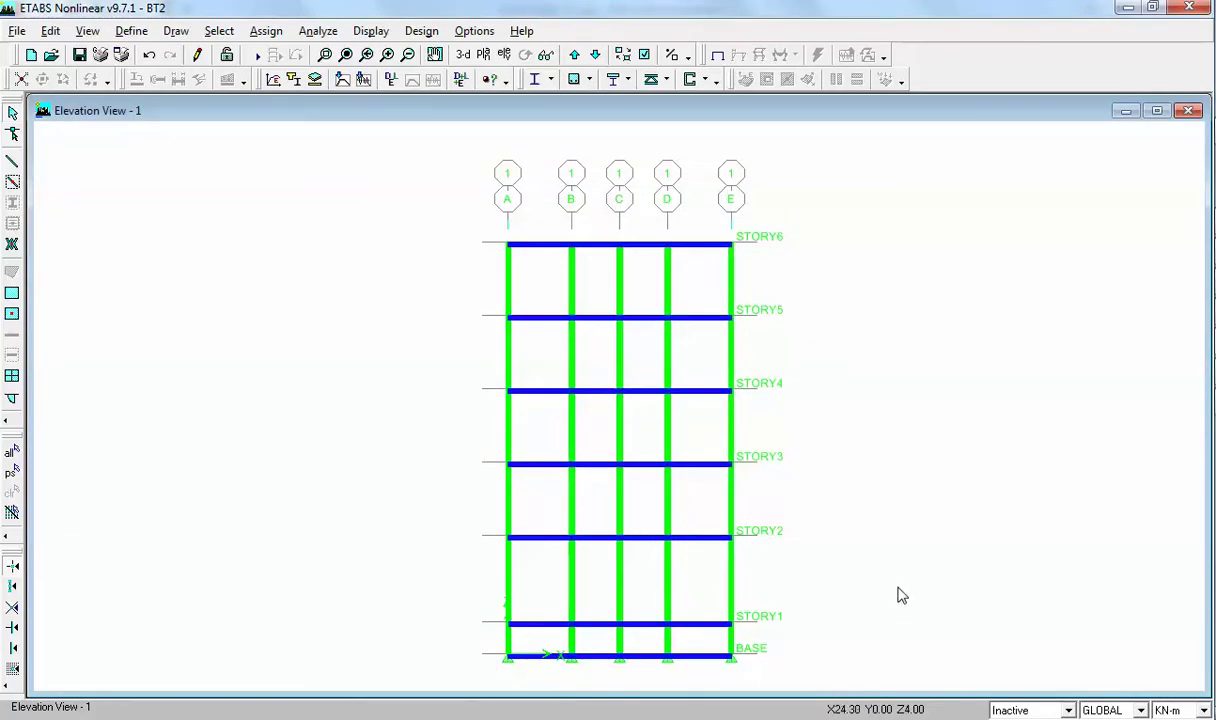